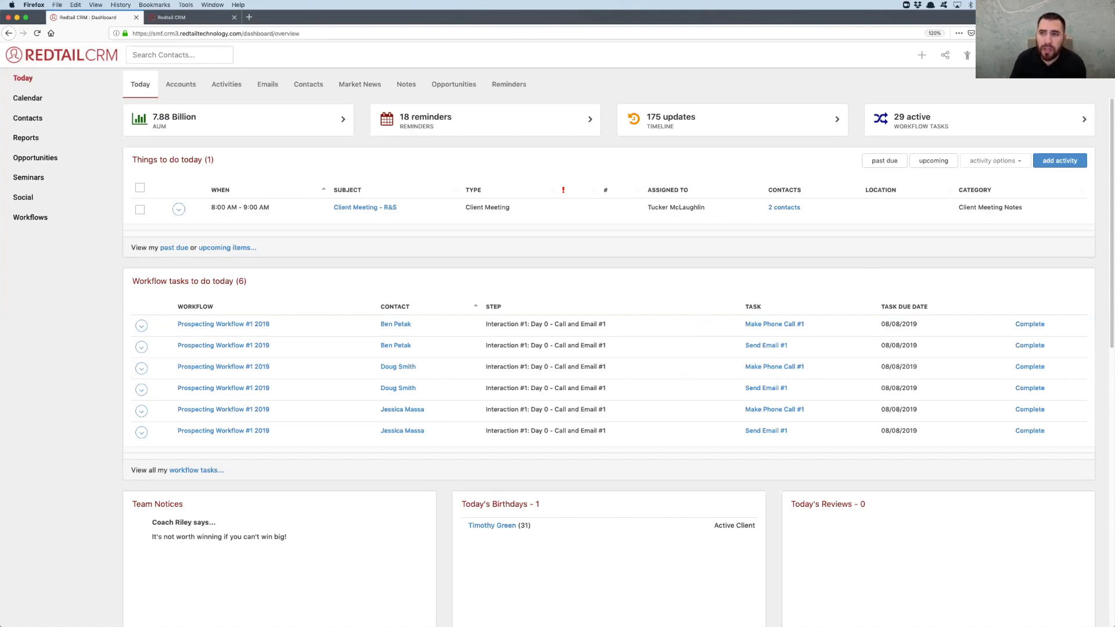
# Open the Prospecting Workflow #1 2019 template from the account's workflow templates and review its steps and tasks
pyautogui.click(1081, 55)
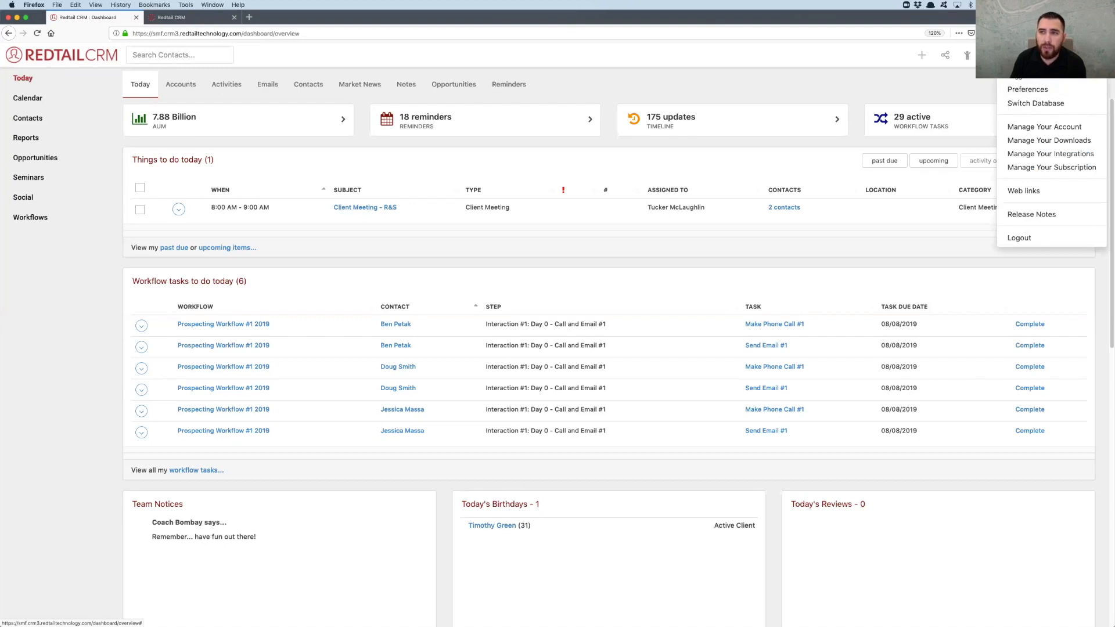
pyautogui.click(1028, 128)
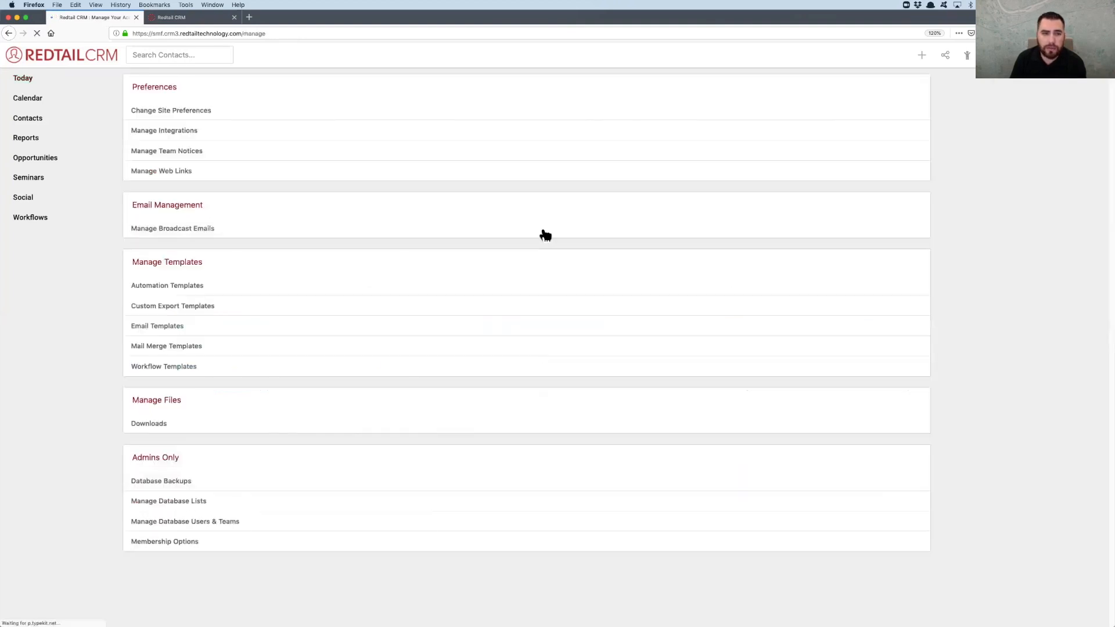
pyautogui.click(182, 372)
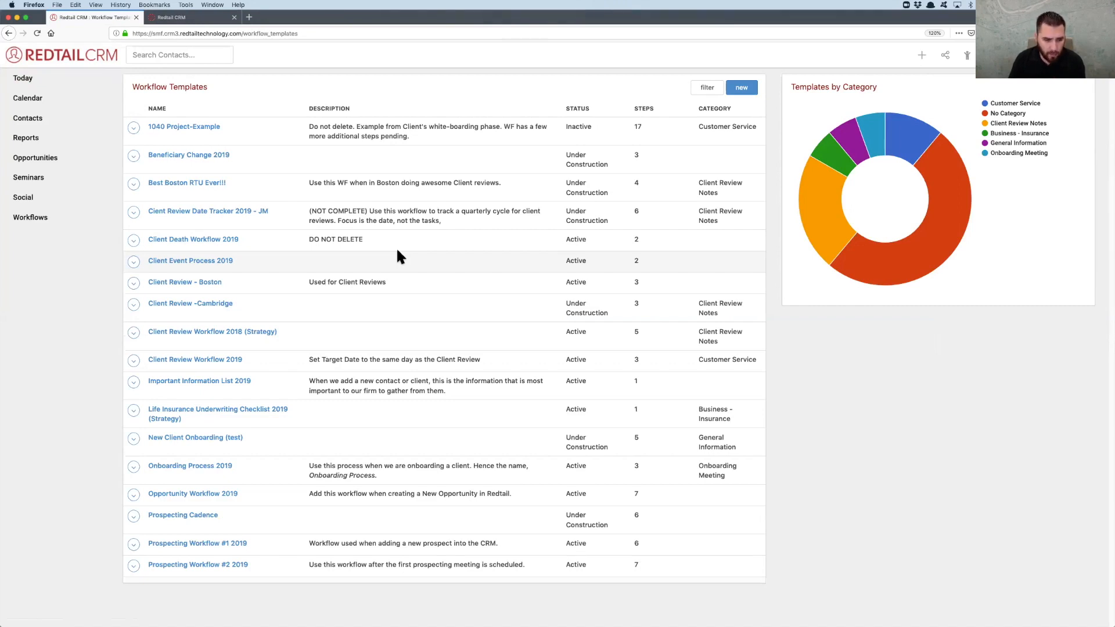
pyautogui.click(238, 545)
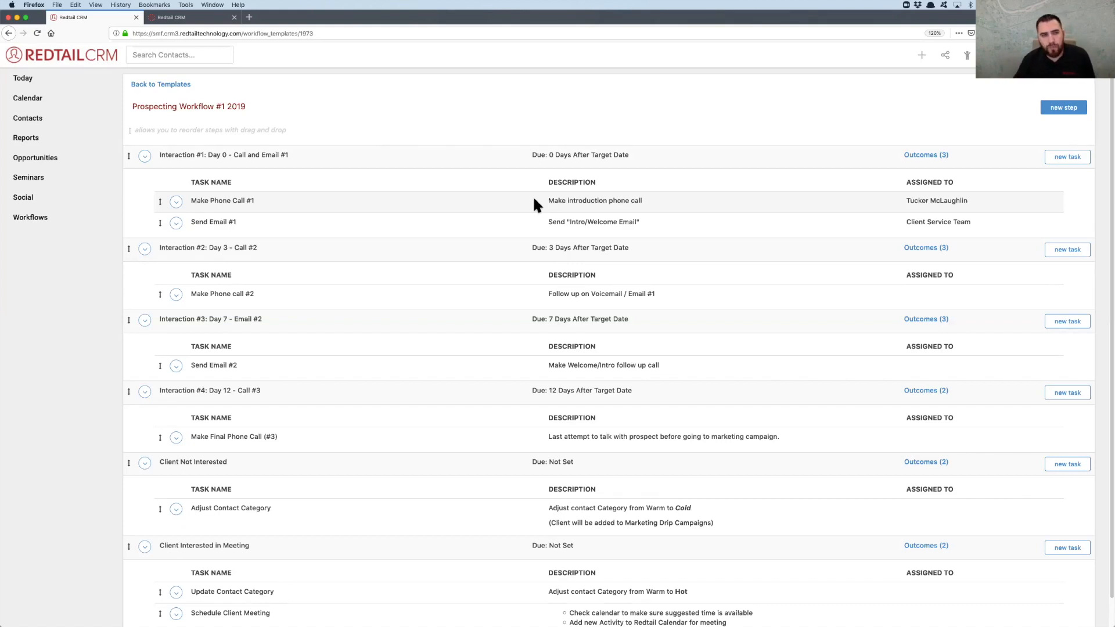
pyautogui.scroll(-1, 532, 195)
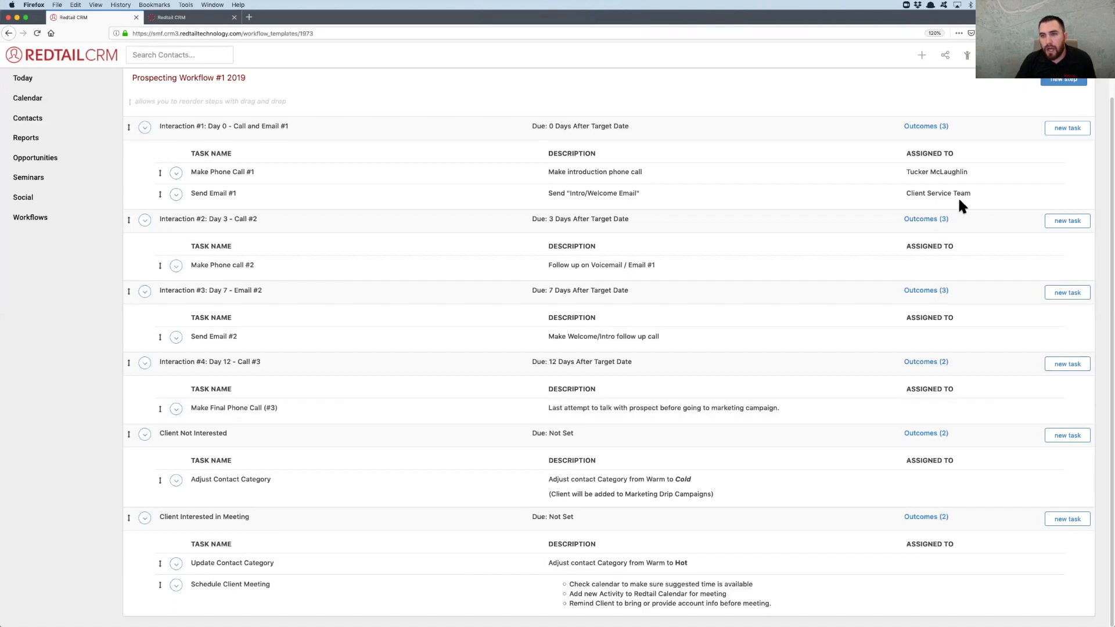
# Review the step outcomes of Interaction #1 and Interaction #4 in the Prospecting Workflow #1 2019 template
pyautogui.click(925, 127)
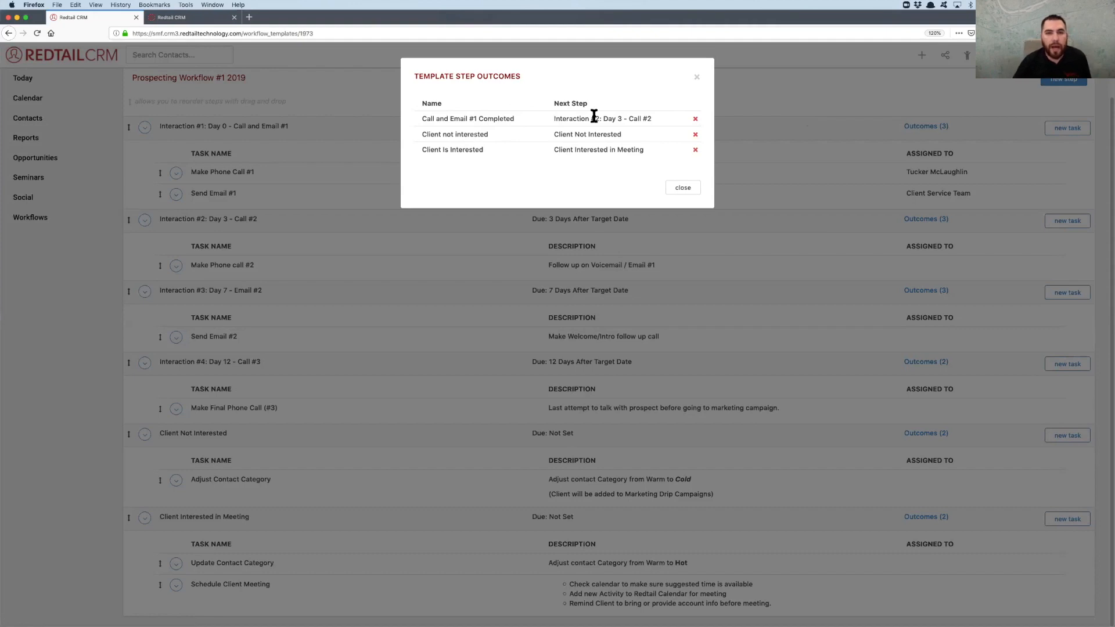
pyautogui.click(680, 188)
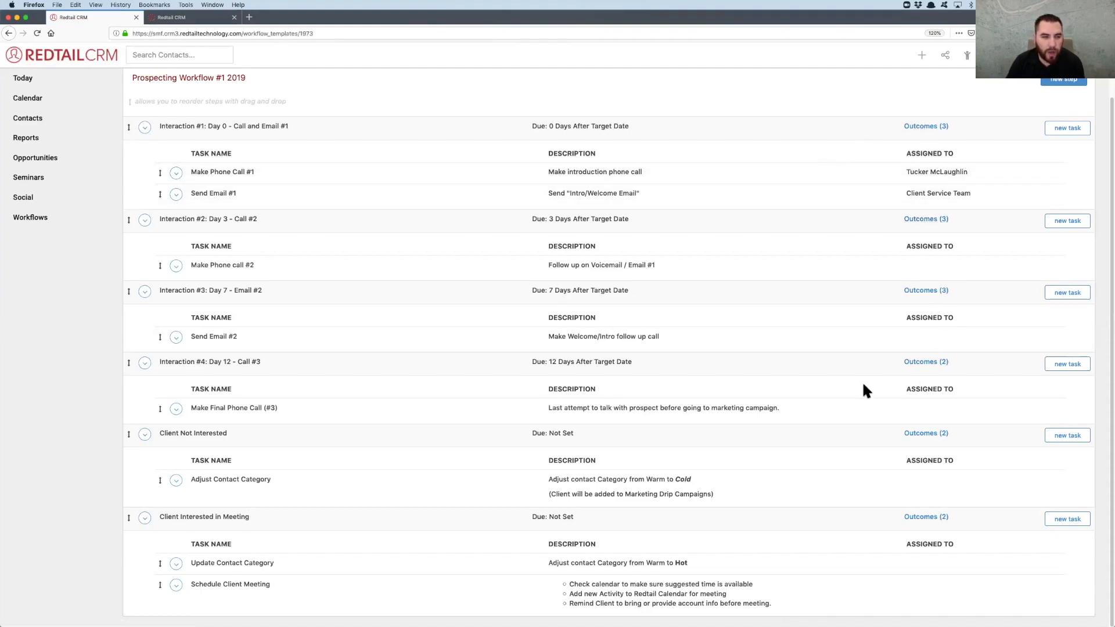
pyautogui.click(930, 363)
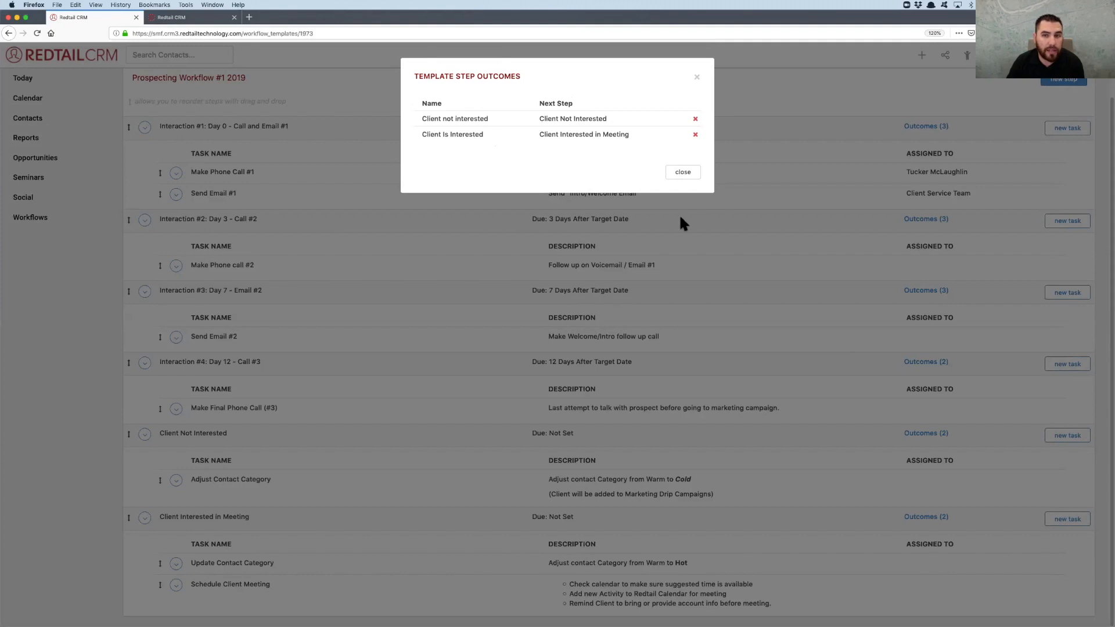
pyautogui.click(681, 173)
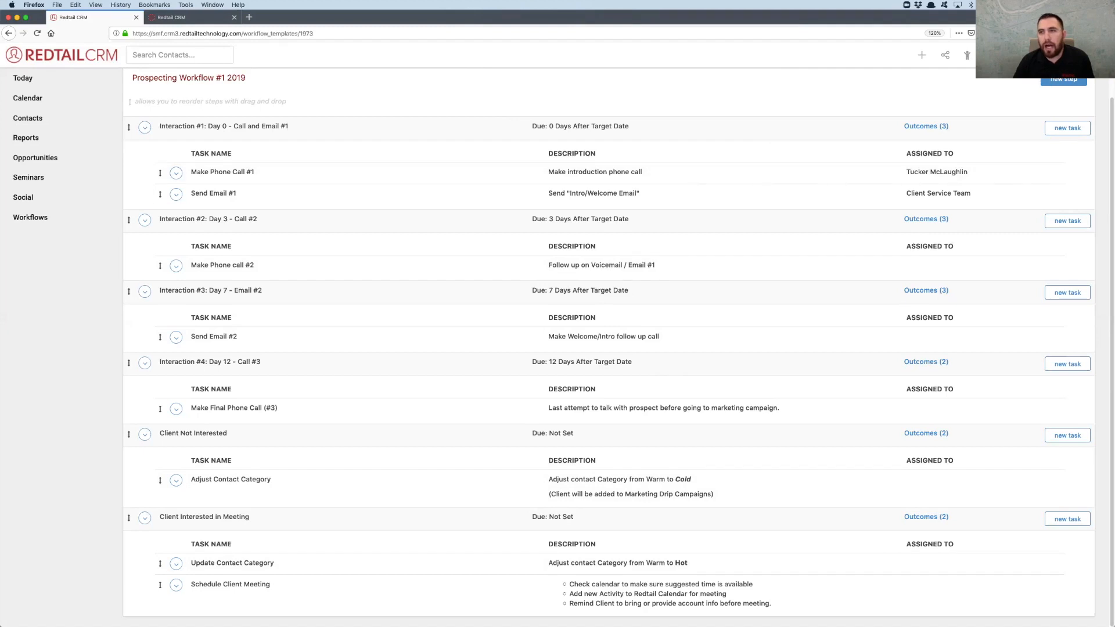
# Open the Prospecting Workflow #2 2019 template from the account's workflow templates and review its steps from Have Meeting #1 to onboarding
pyautogui.click(1063, 55)
pyautogui.click(1042, 127)
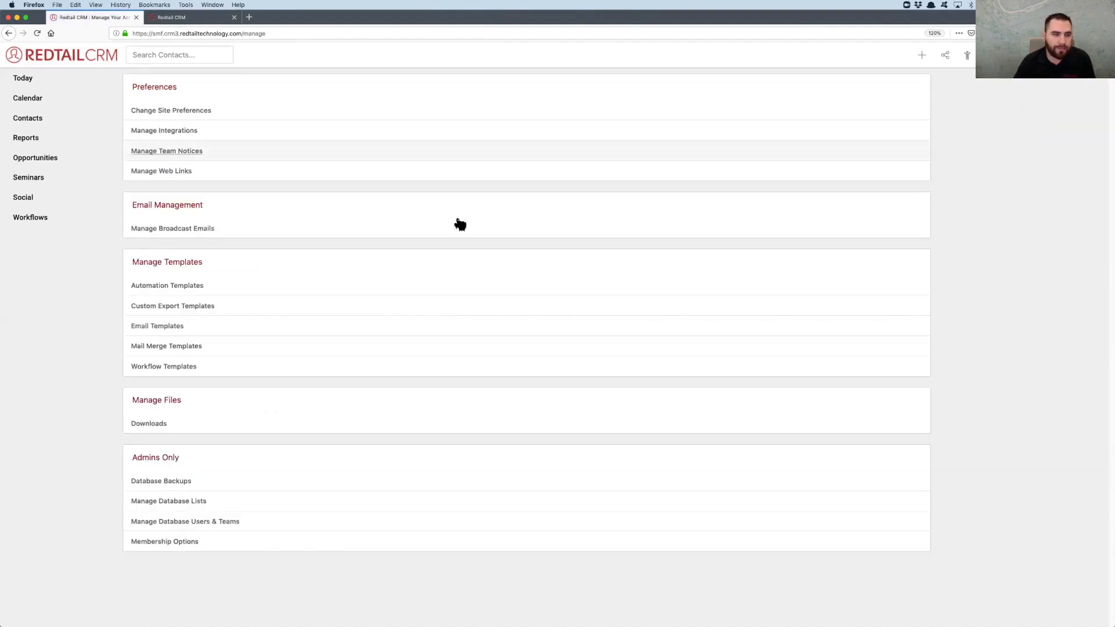
pyautogui.click(177, 373)
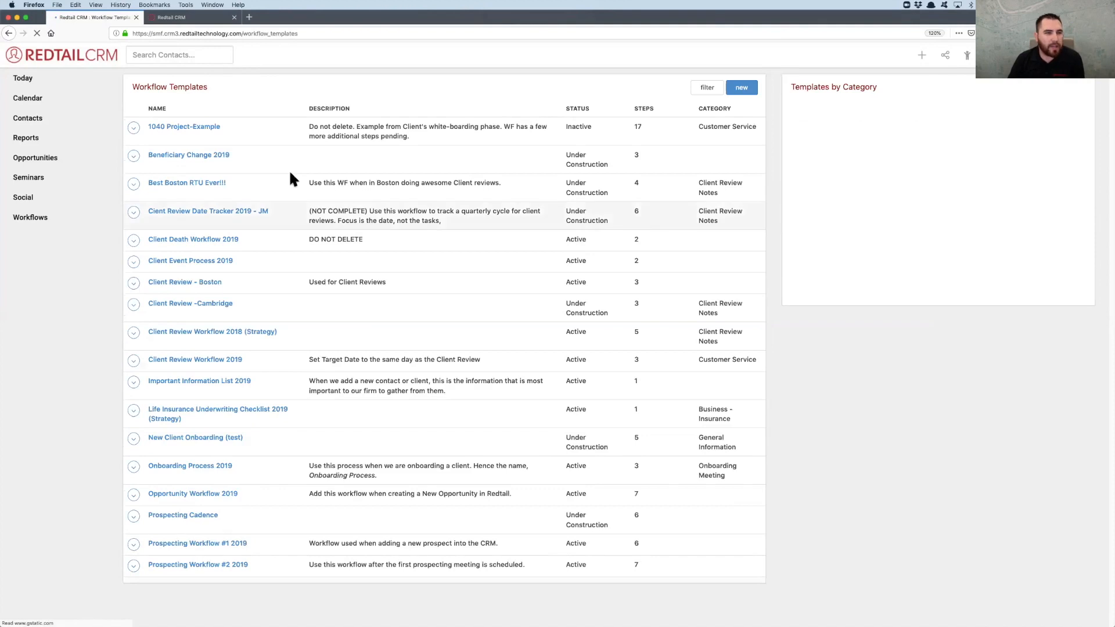
pyautogui.click(209, 566)
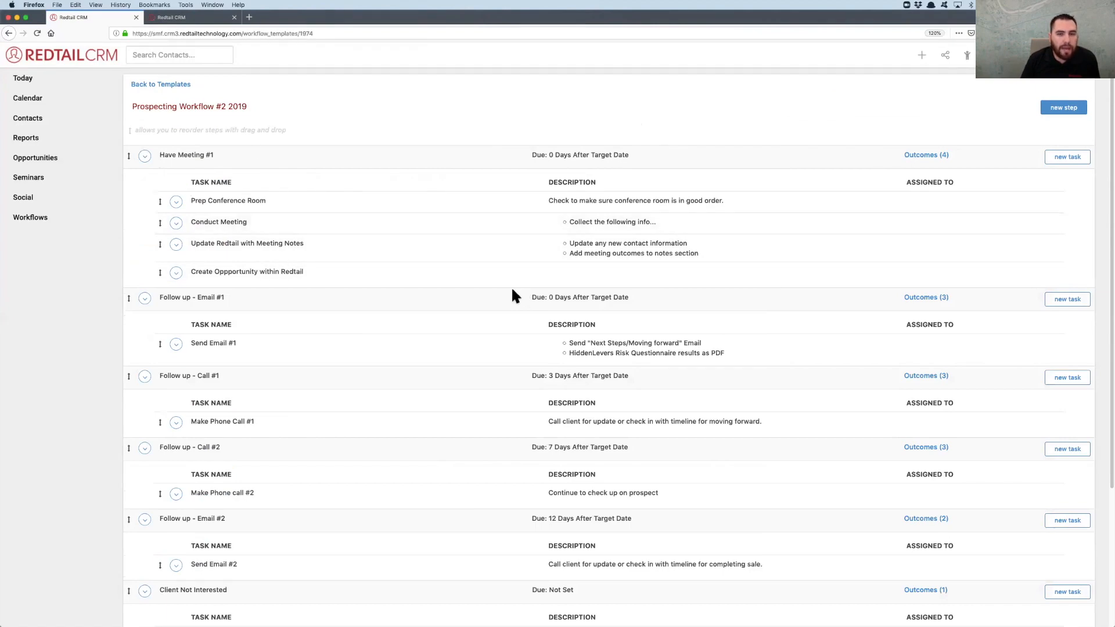
pyautogui.scroll(-4, 514, 295)
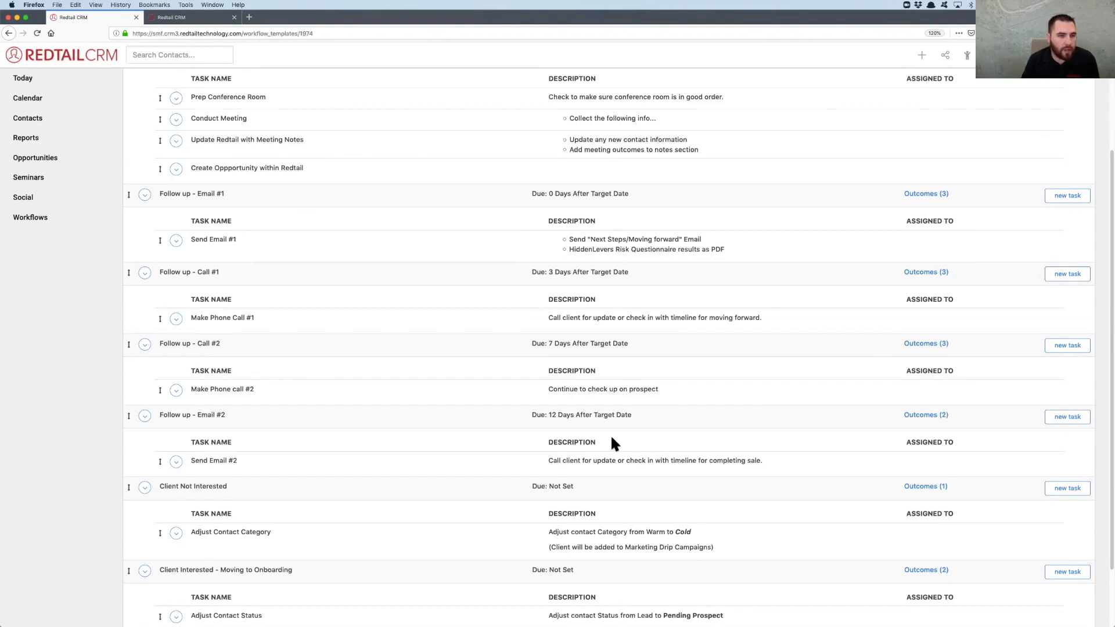
pyautogui.scroll(-3, 611, 435)
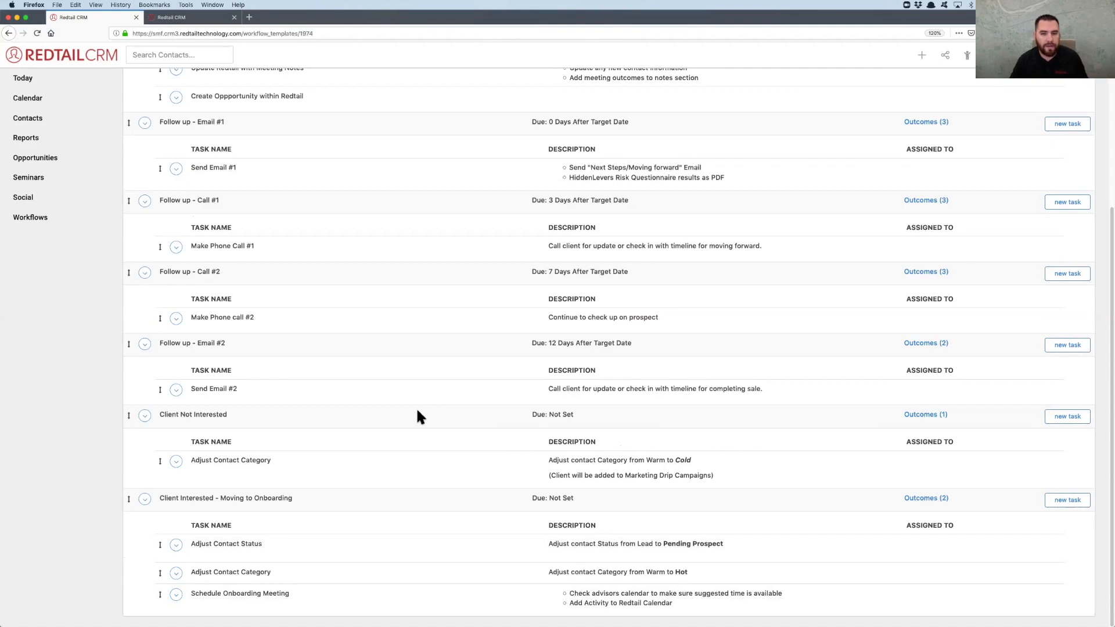
pyautogui.scroll(5, 417, 410)
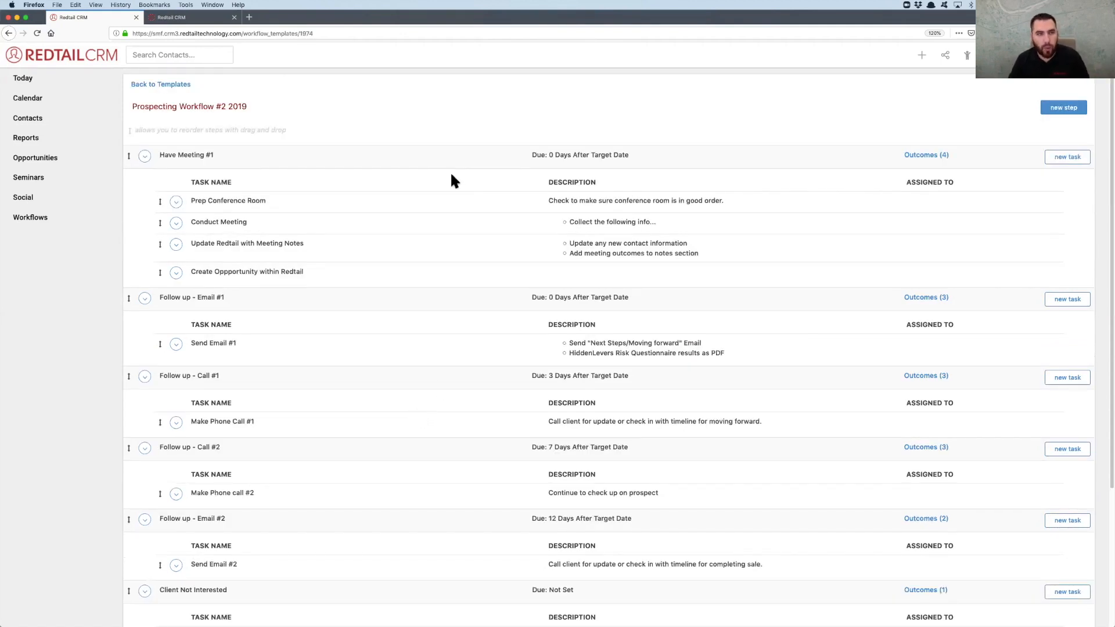
# Compare Prospecting Workflow #2 2019 with Prospecting Workflow #1 2019, which is open in the other browser tab
pyautogui.click(182, 19)
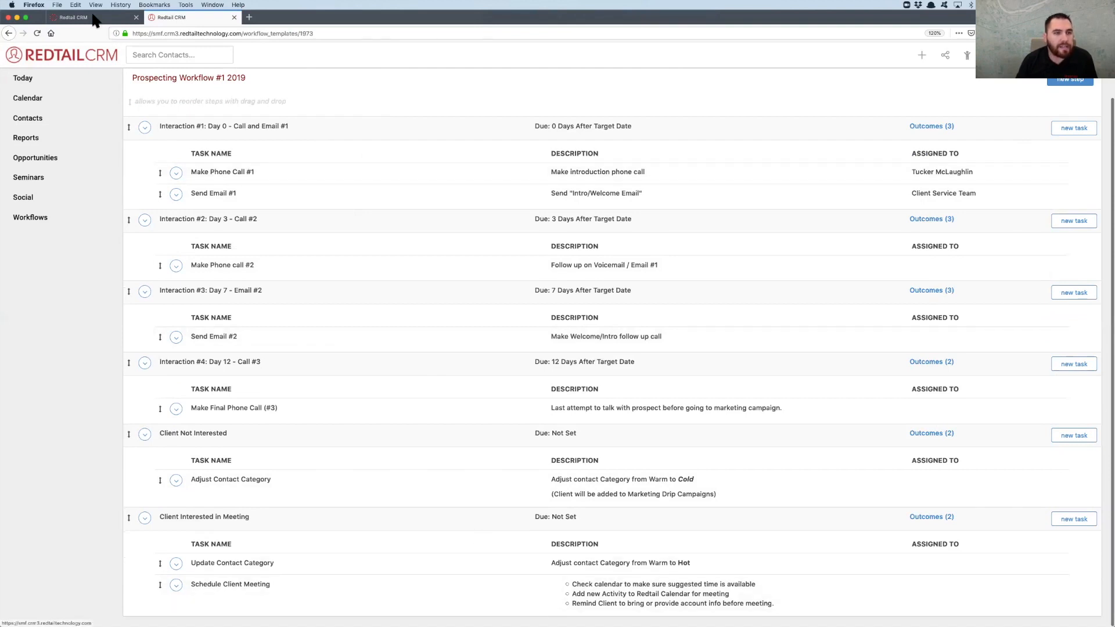
pyautogui.click(73, 18)
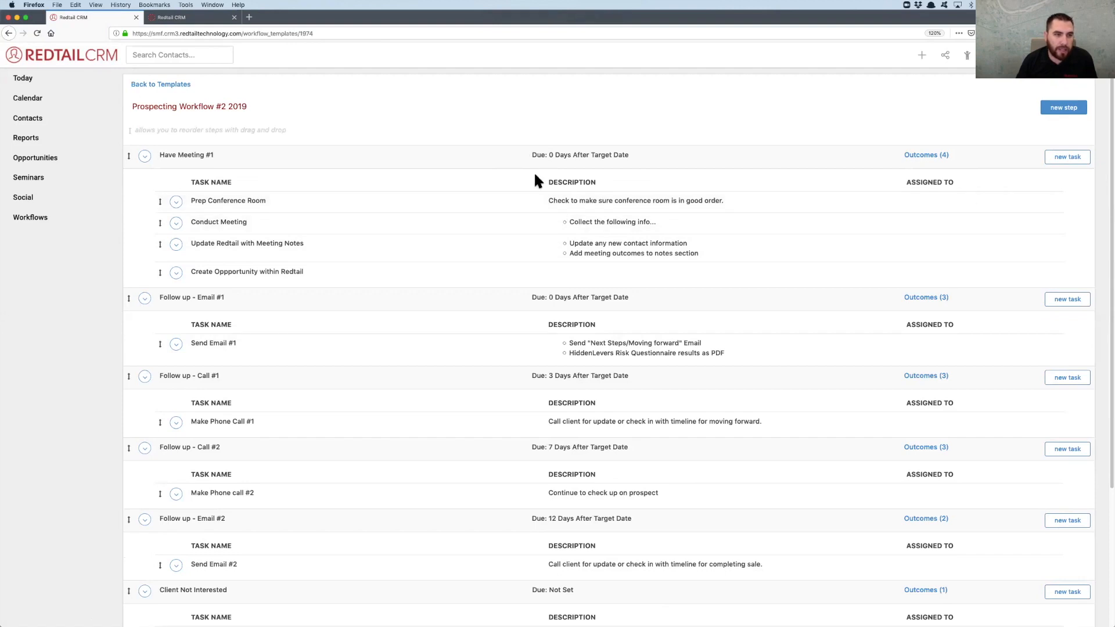
pyautogui.scroll(-3, 535, 175)
pyautogui.scroll(3, 535, 175)
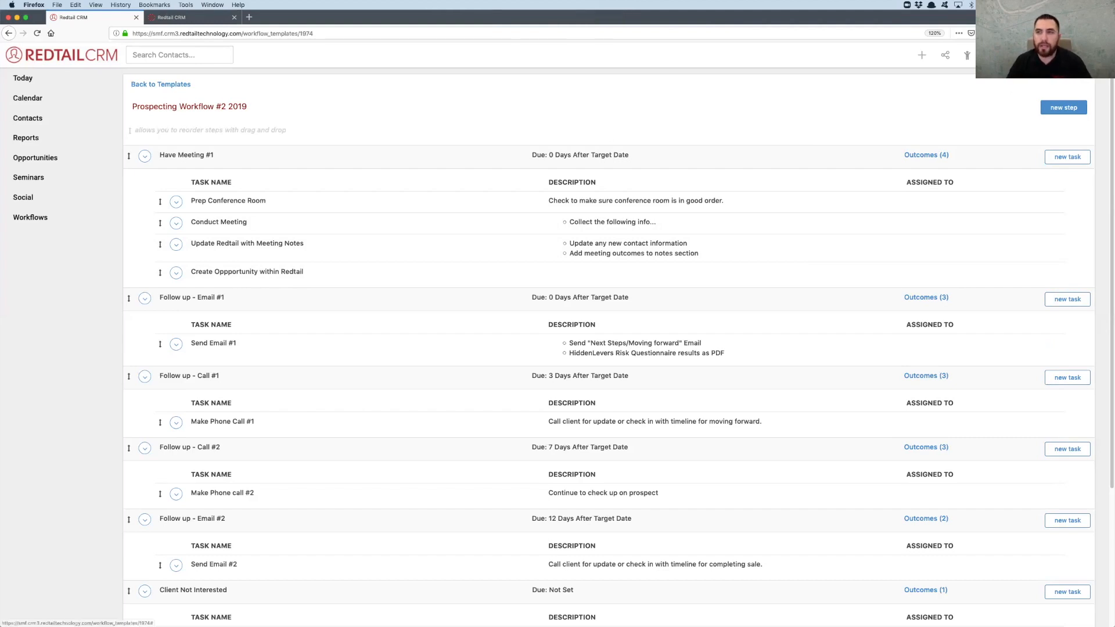
# Start a new automation from the account's automation templates and set its trigger event to Contact Added
pyautogui.click(1042, 54)
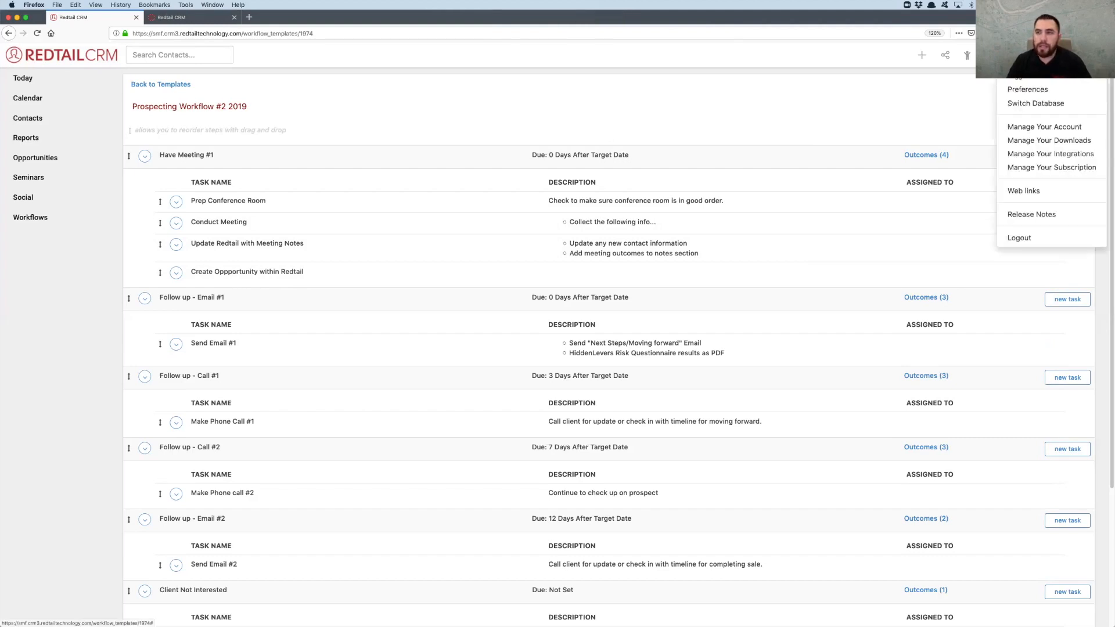
pyautogui.click(1028, 128)
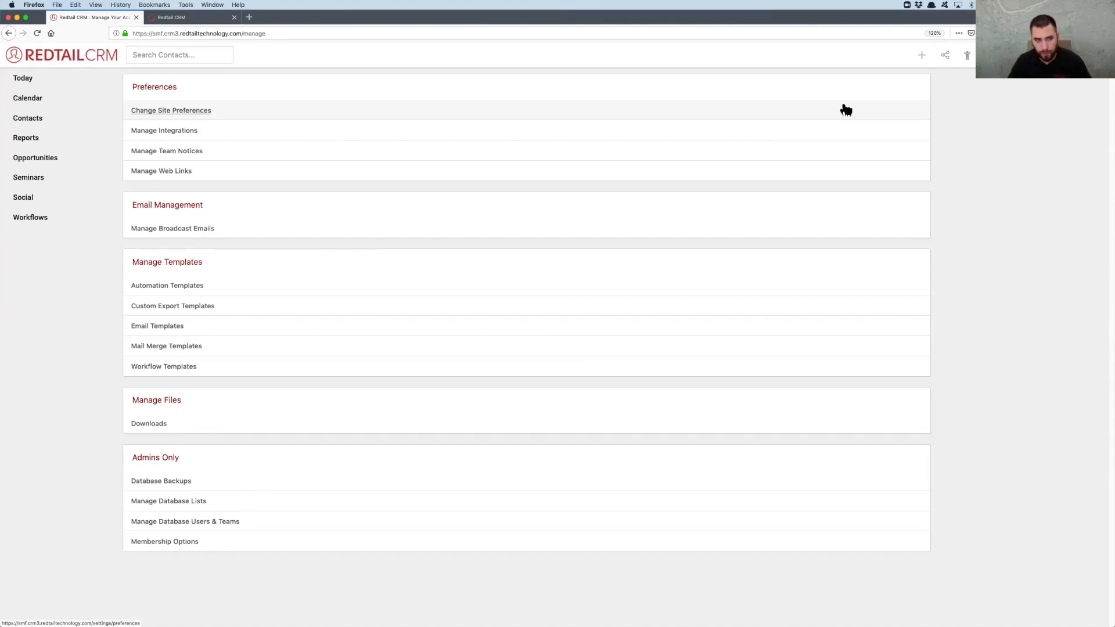
pyautogui.click(171, 289)
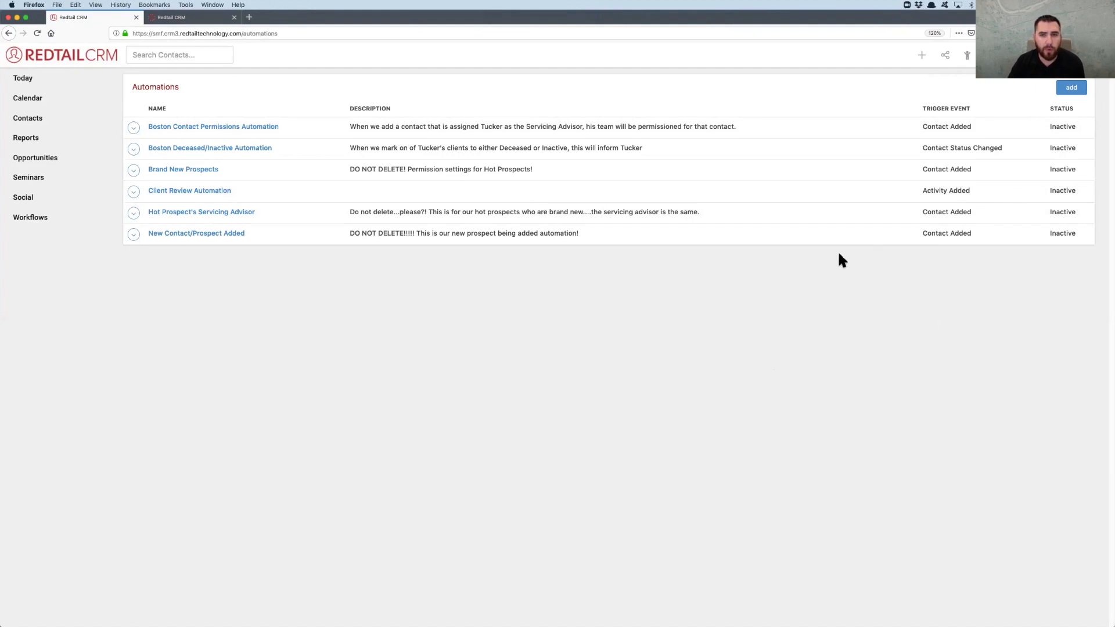
pyautogui.click(1074, 90)
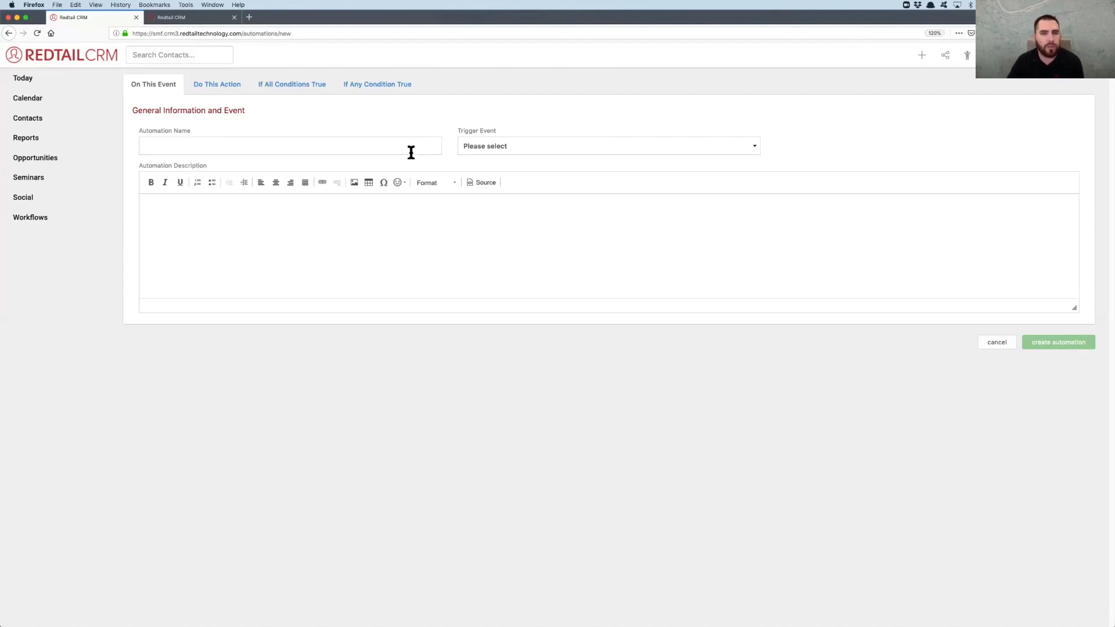
pyautogui.click(504, 145)
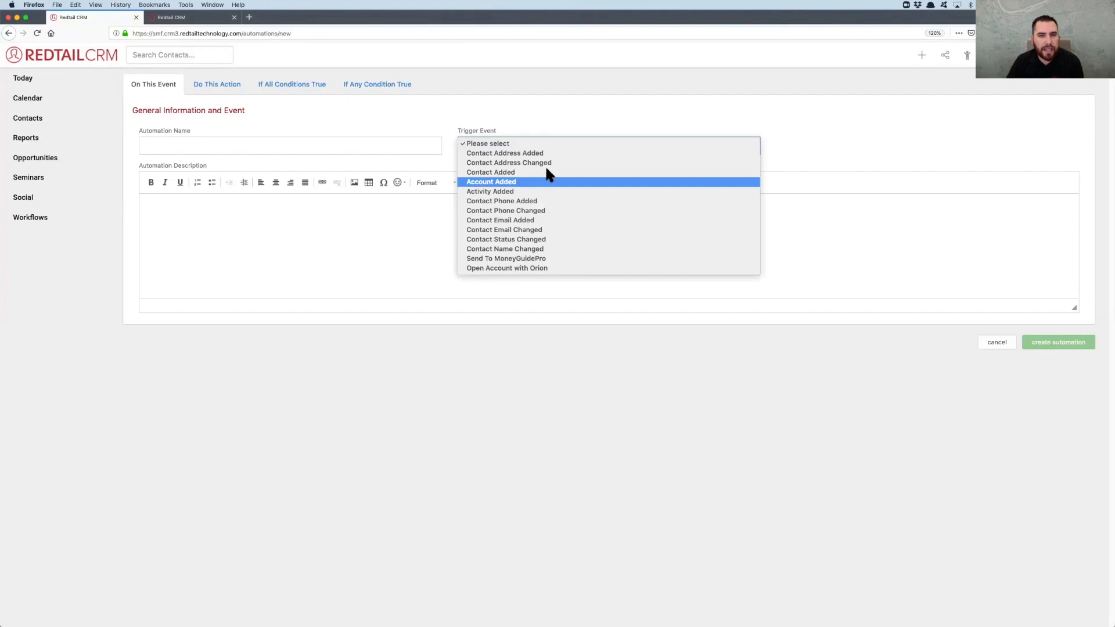
pyautogui.click(508, 172)
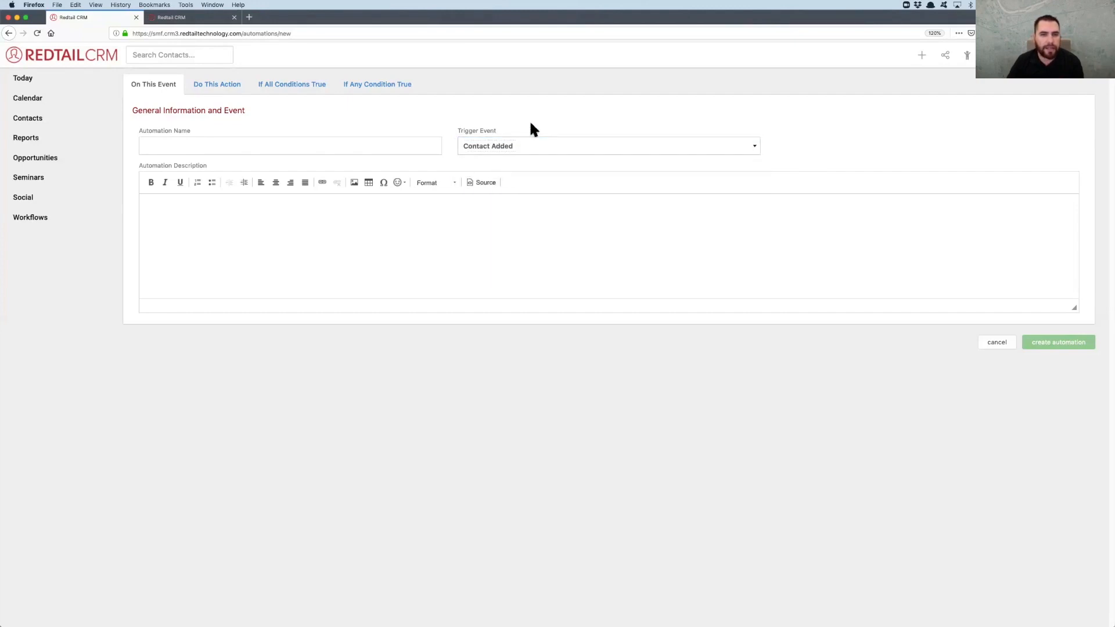
# Set the automation's action to Link Workflow from Template, using Prospecting Workflow #1 2019
pyautogui.click(224, 86)
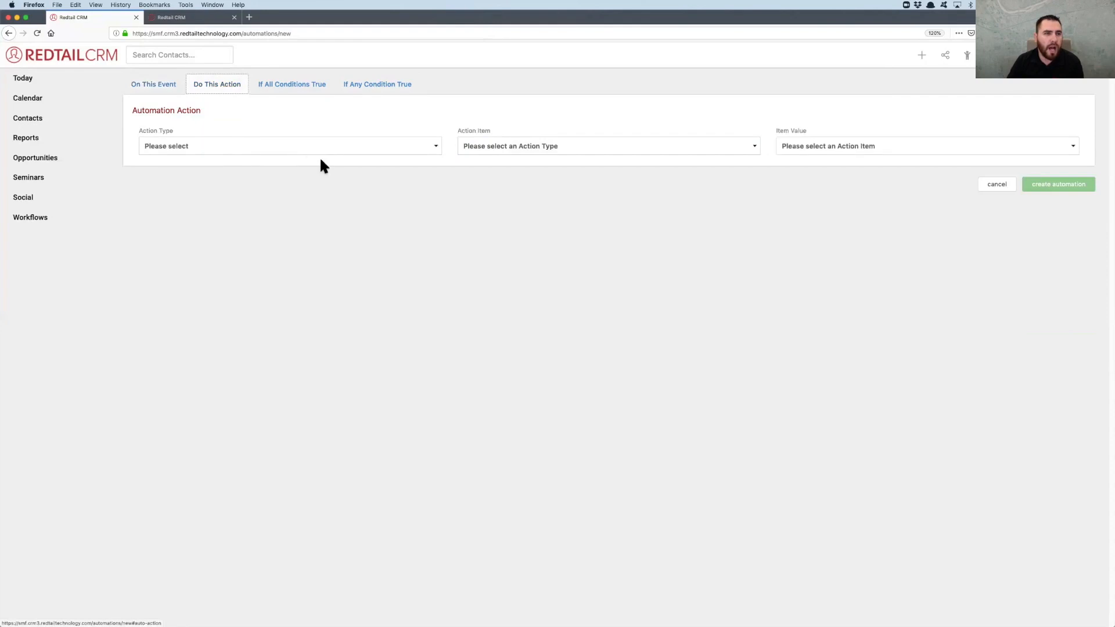
pyautogui.click(224, 146)
pyautogui.click(209, 173)
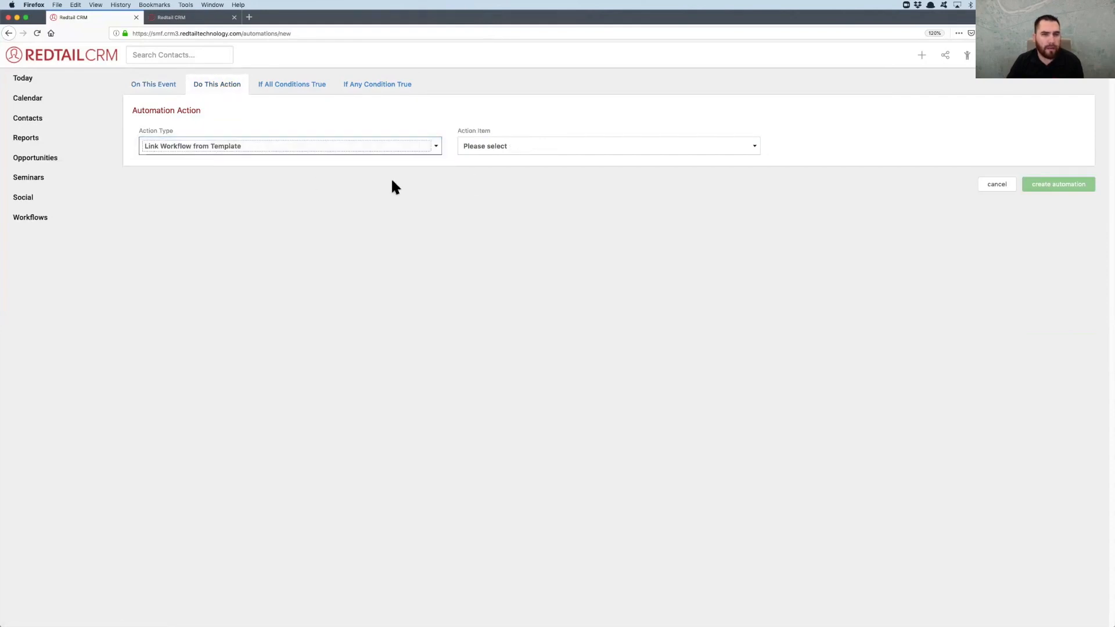
pyautogui.click(529, 145)
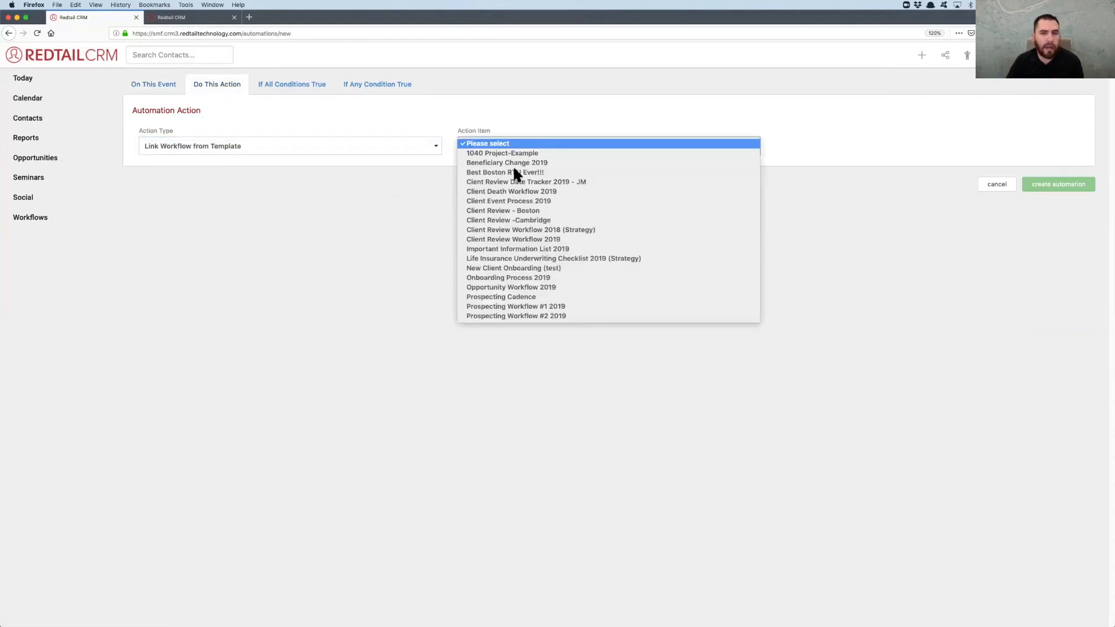
pyautogui.click(504, 307)
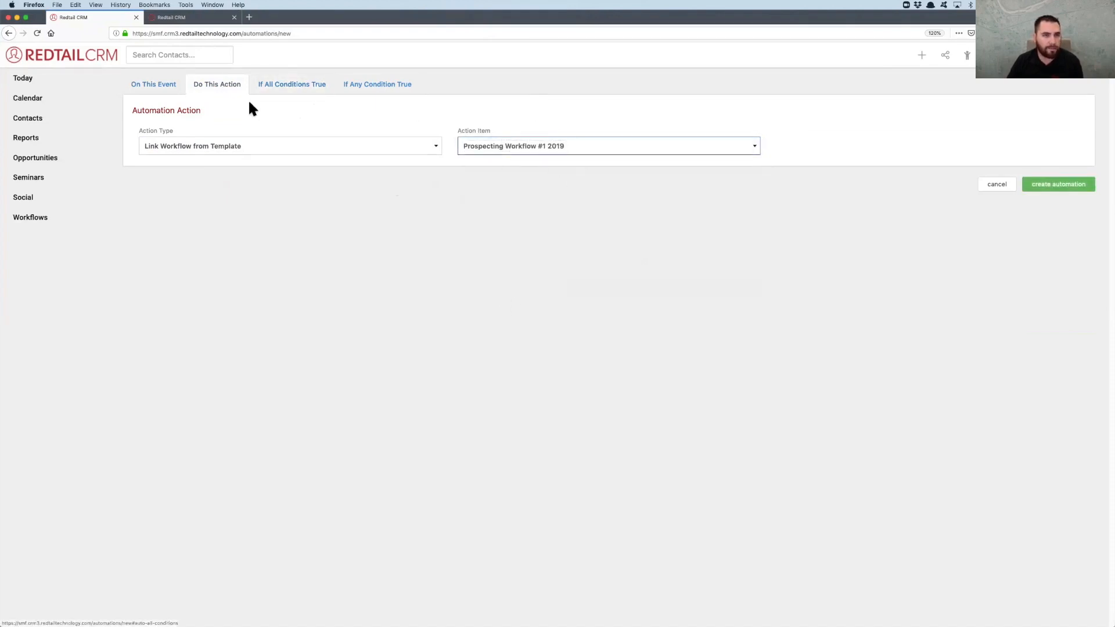
# Review the new automation's general information, trigger event and action settings
pyautogui.click(154, 85)
pyautogui.click(222, 144)
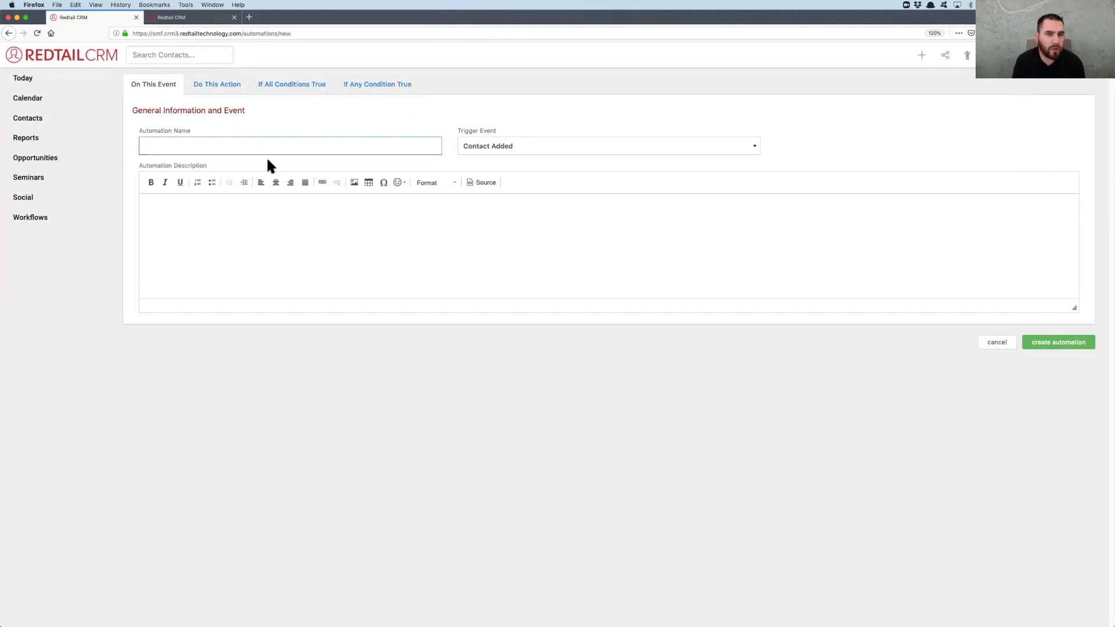
pyautogui.click(293, 87)
pyautogui.click(148, 86)
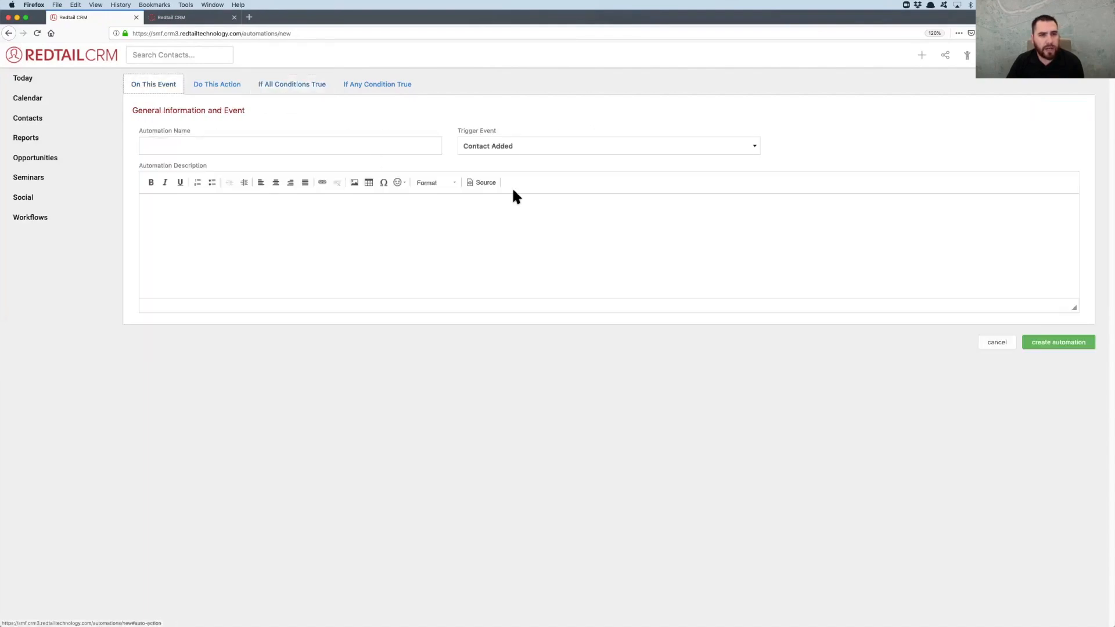
pyautogui.click(222, 84)
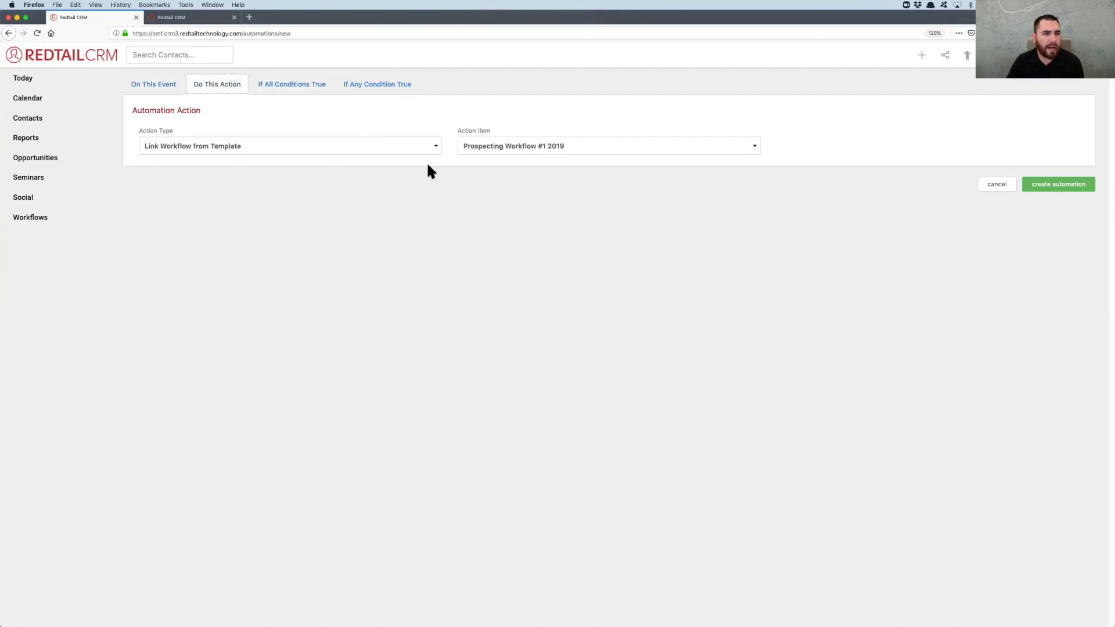
# Add a condition to the automation's all-must-be-true conditions: Contact Status Equal To Lead
pyautogui.click(265, 85)
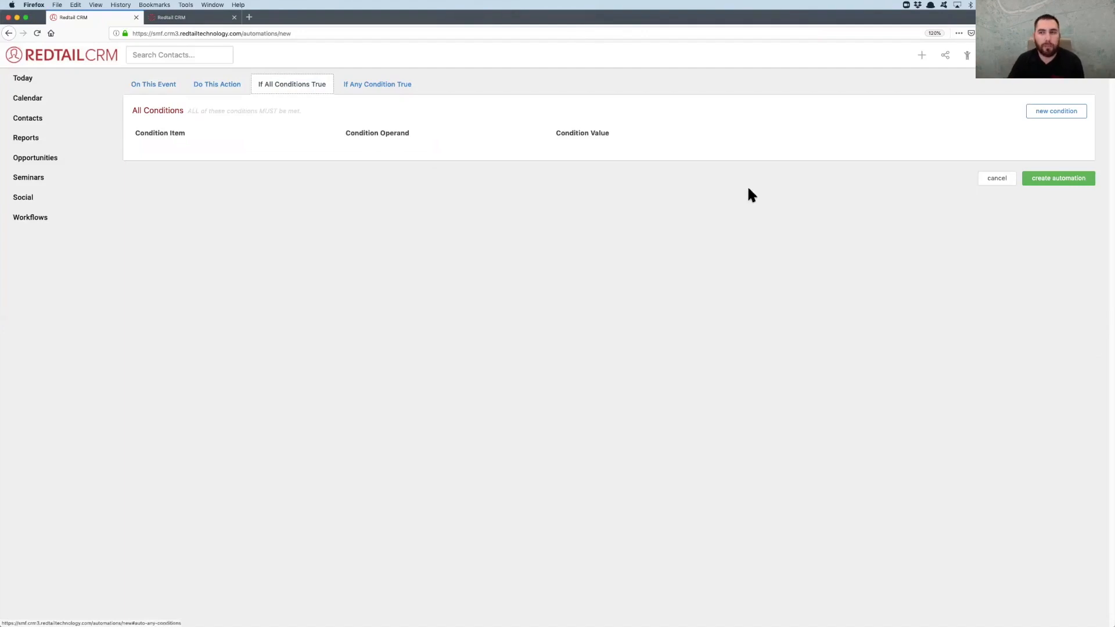
pyautogui.click(1056, 111)
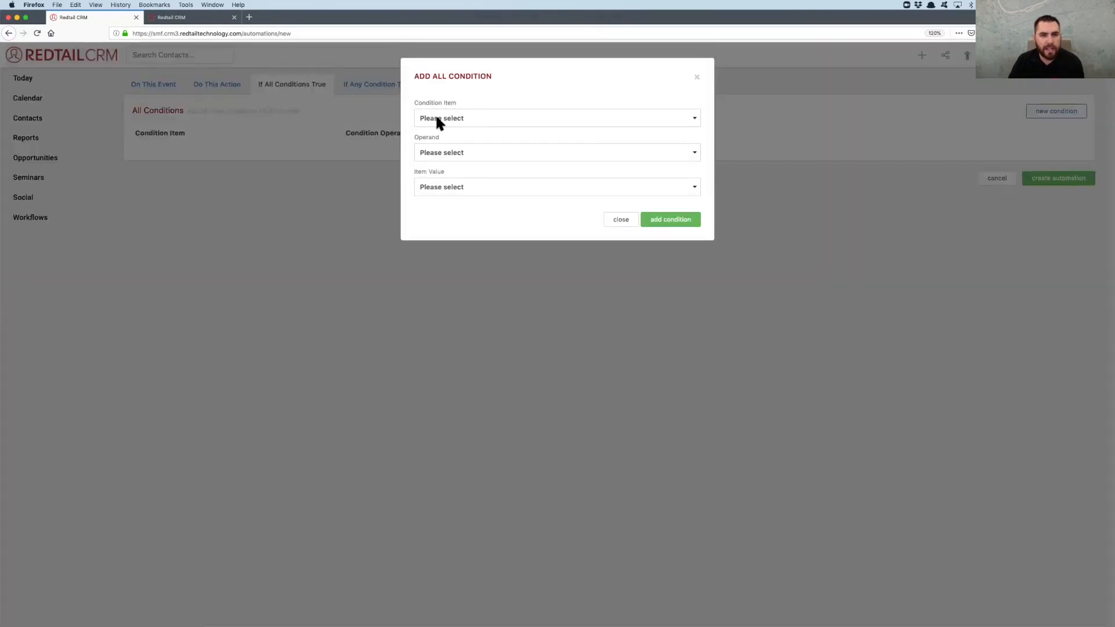
pyautogui.click(441, 118)
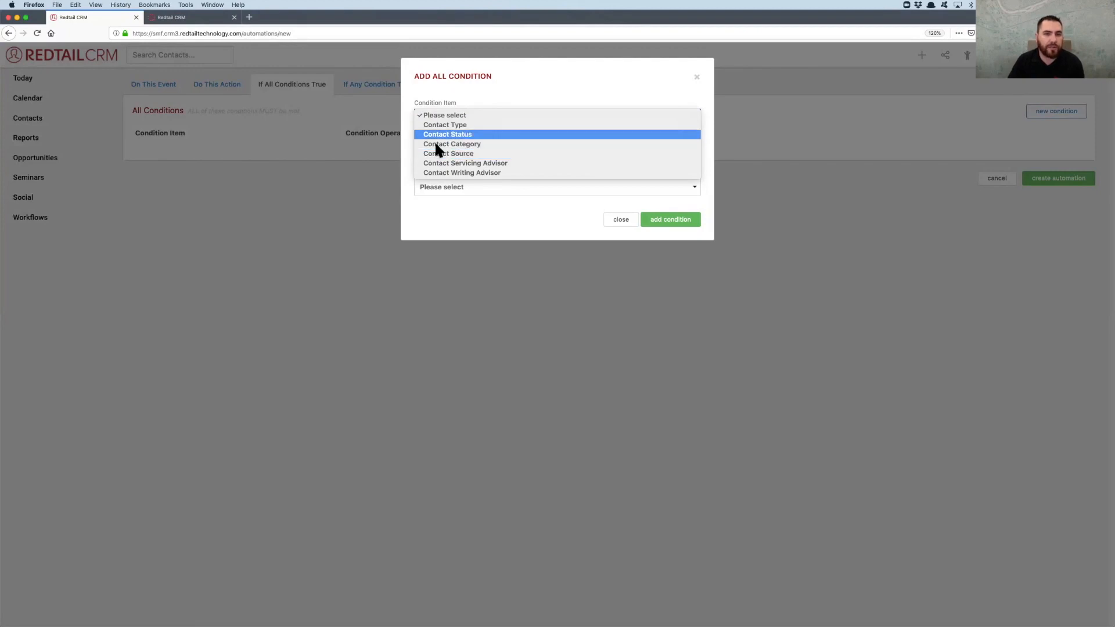
pyautogui.click(498, 99)
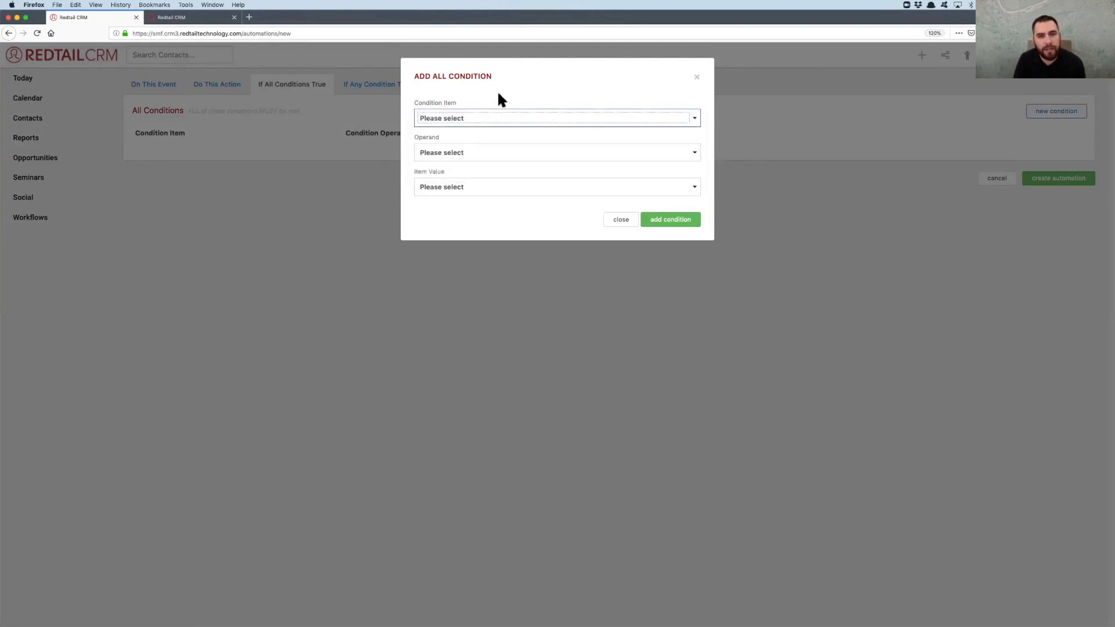
pyautogui.click(473, 120)
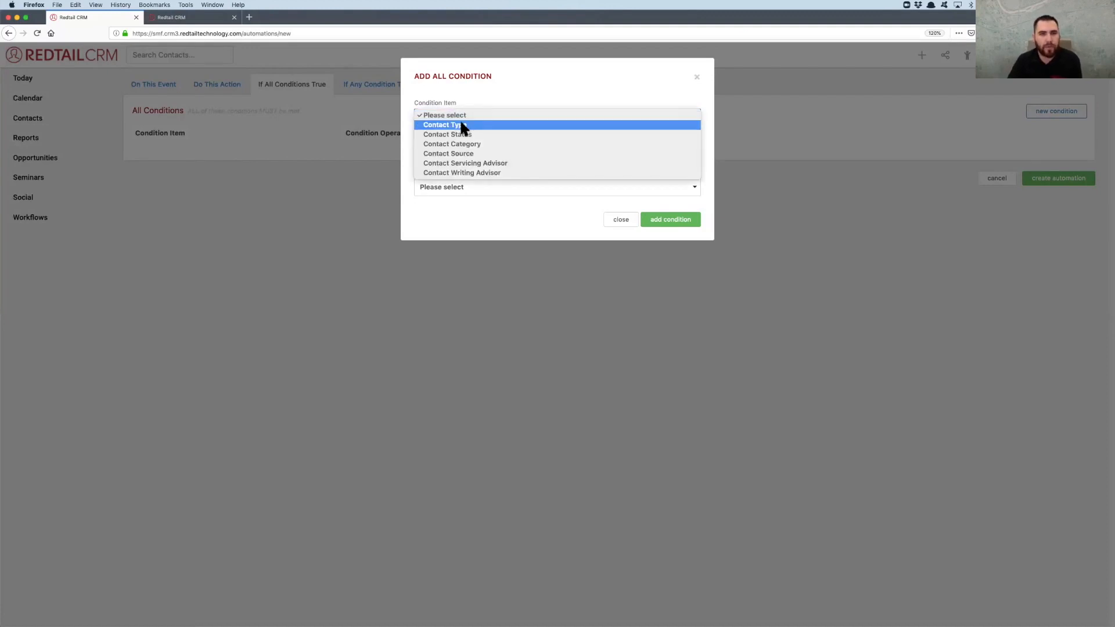
pyautogui.click(462, 134)
pyautogui.click(466, 152)
pyautogui.click(447, 160)
pyautogui.click(444, 186)
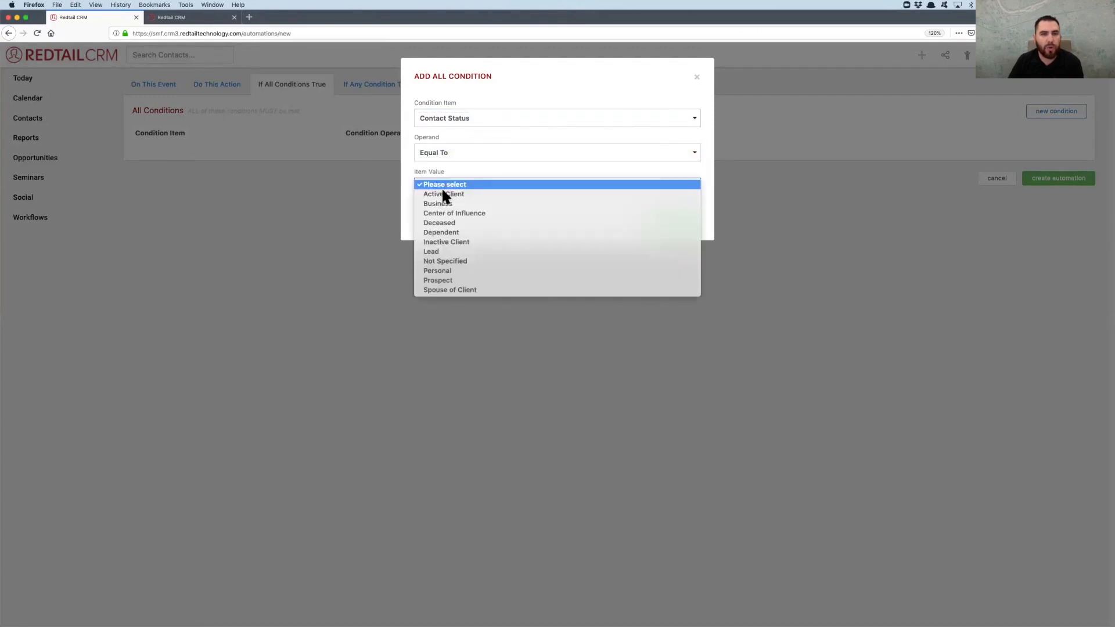
pyautogui.click(455, 253)
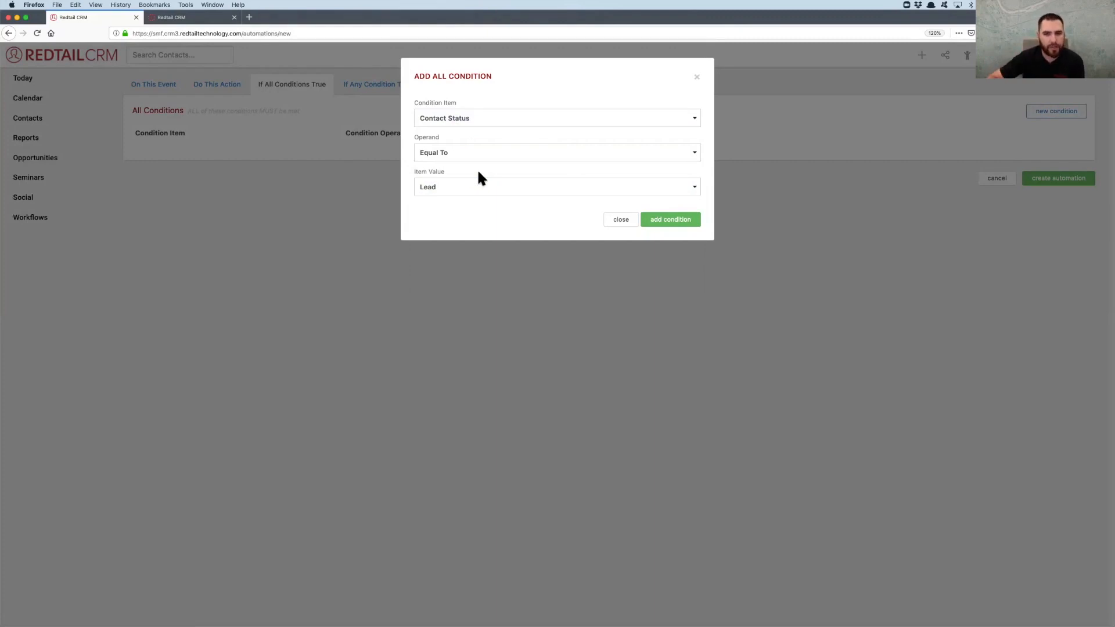
pyautogui.click(668, 223)
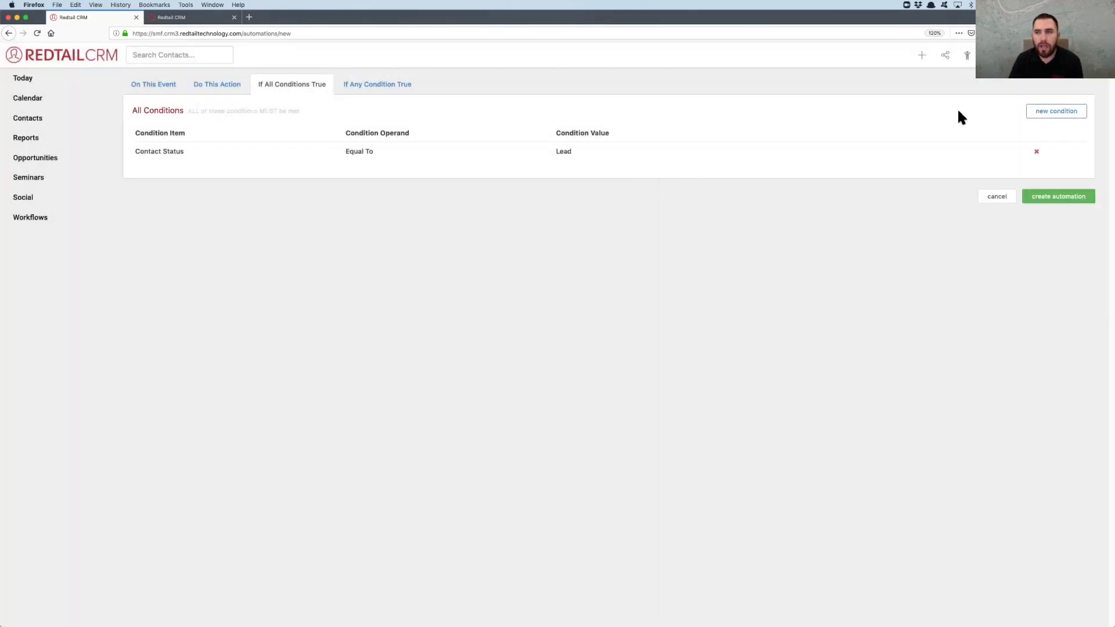
# Add a second all-must-be-true condition: Contact Category Equal To Warm
pyautogui.click(1049, 114)
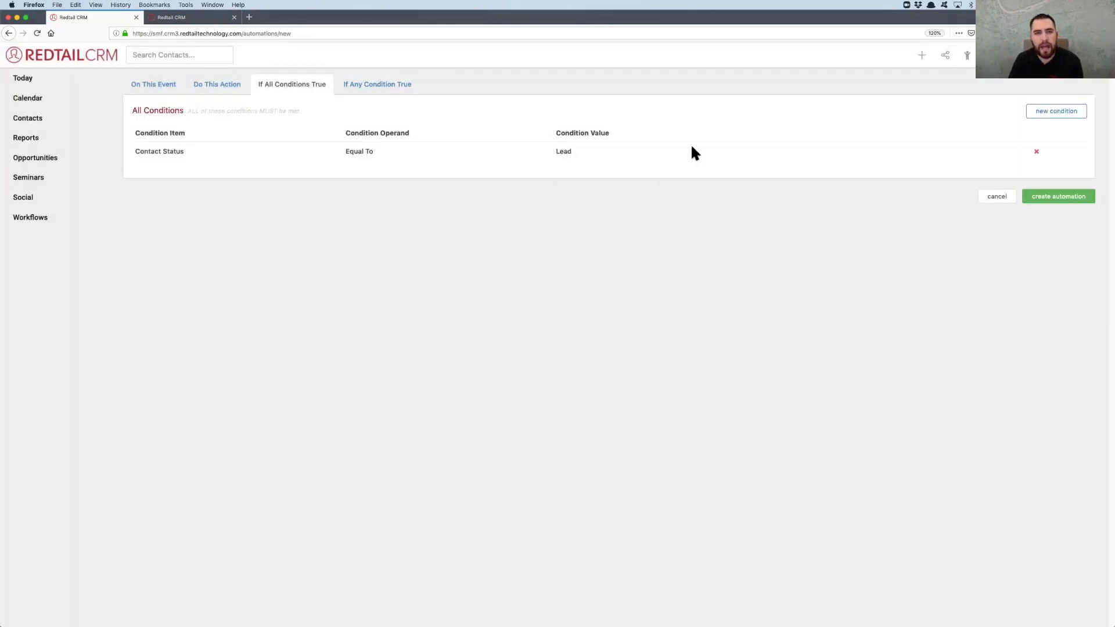
pyautogui.click(1058, 116)
pyautogui.click(461, 116)
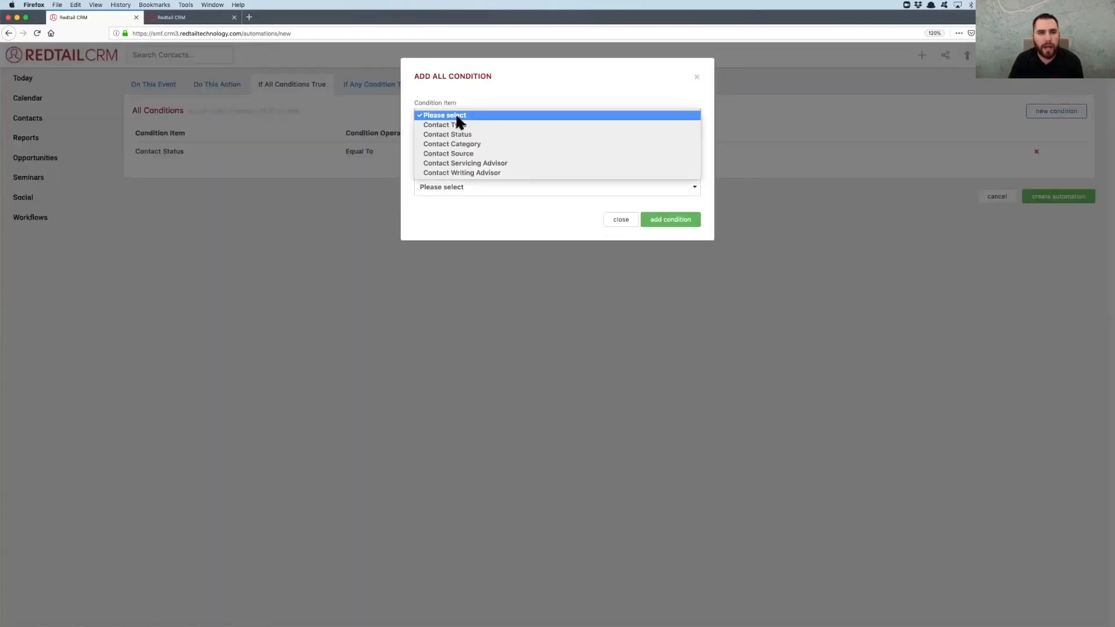
pyautogui.click(455, 141)
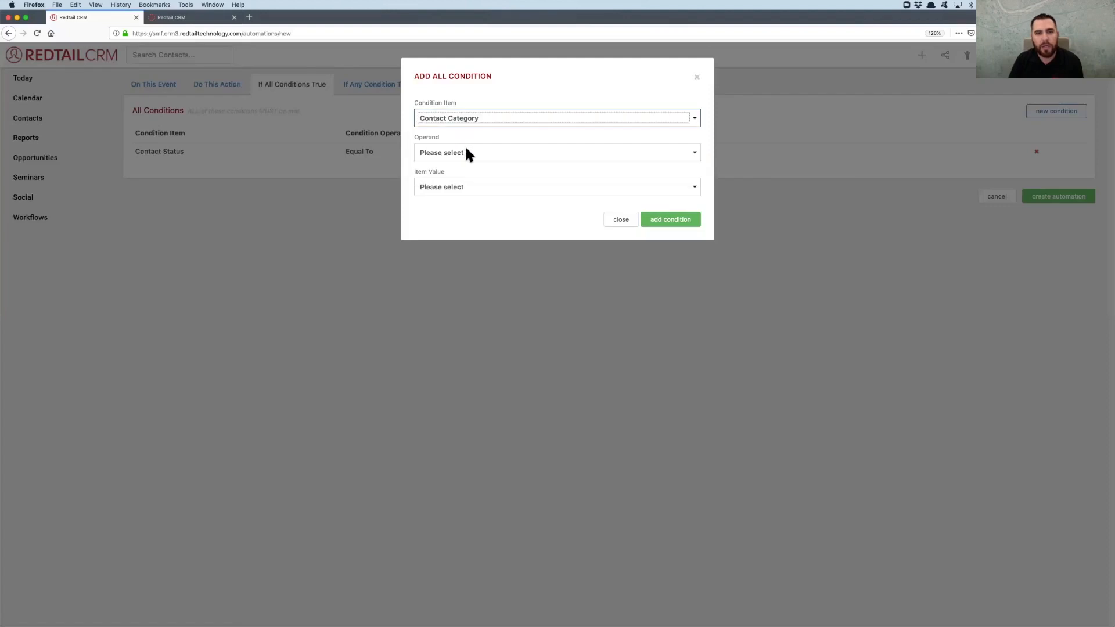
pyautogui.click(464, 150)
pyautogui.click(454, 183)
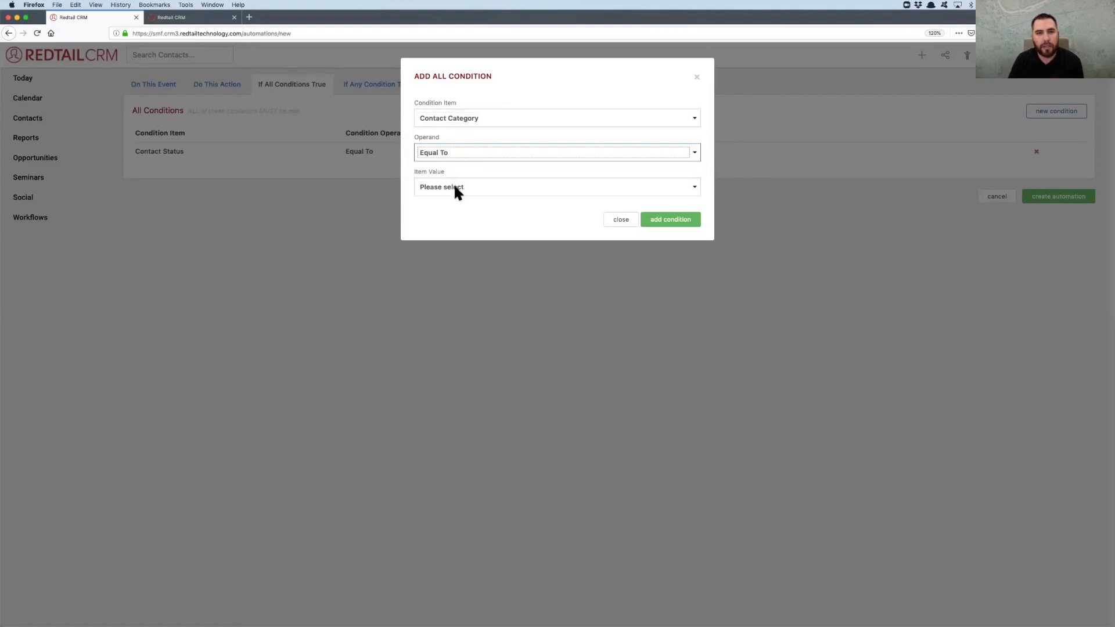
pyautogui.click(454, 183)
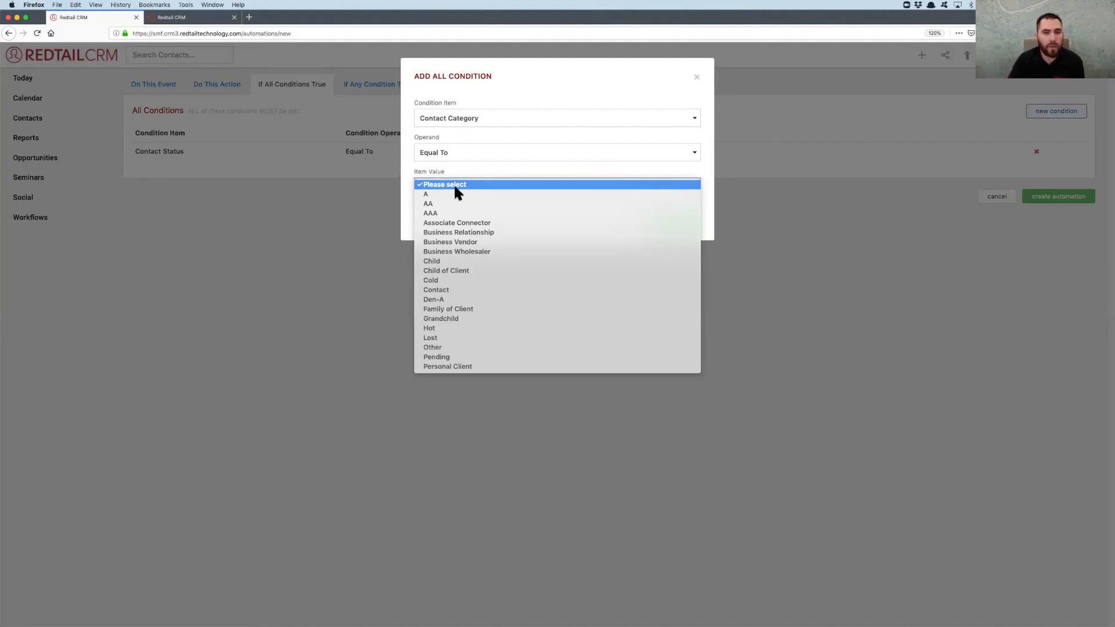
pyautogui.scroll(-3, 454, 184)
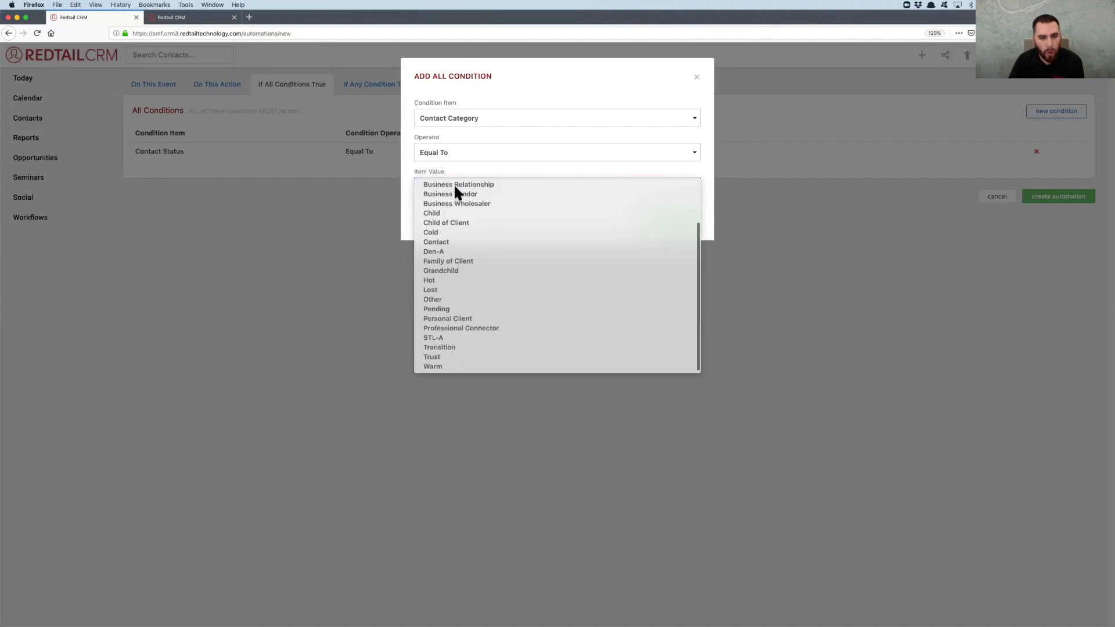
pyautogui.click(436, 368)
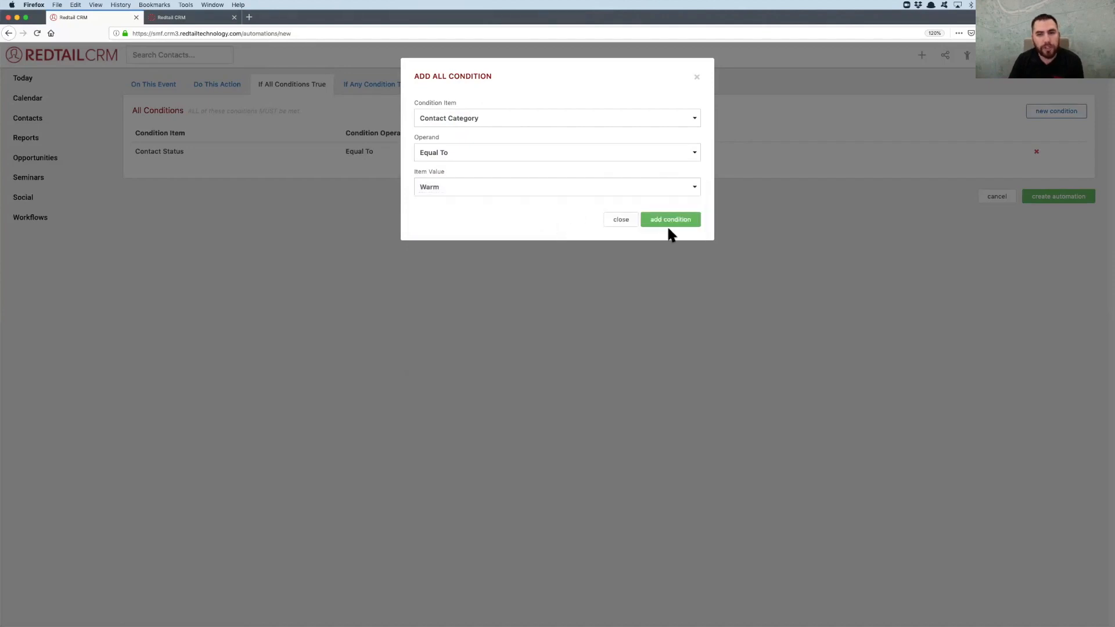
pyautogui.click(688, 220)
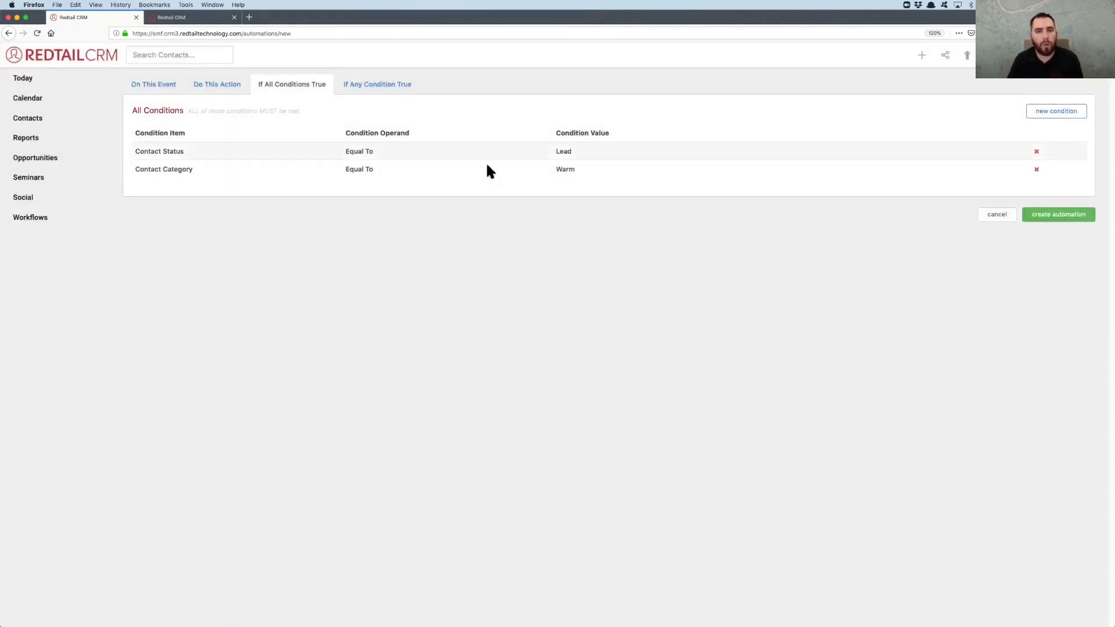
# Name the automation "Lead added to DB" in its general information
pyautogui.click(152, 85)
pyautogui.click(231, 147)
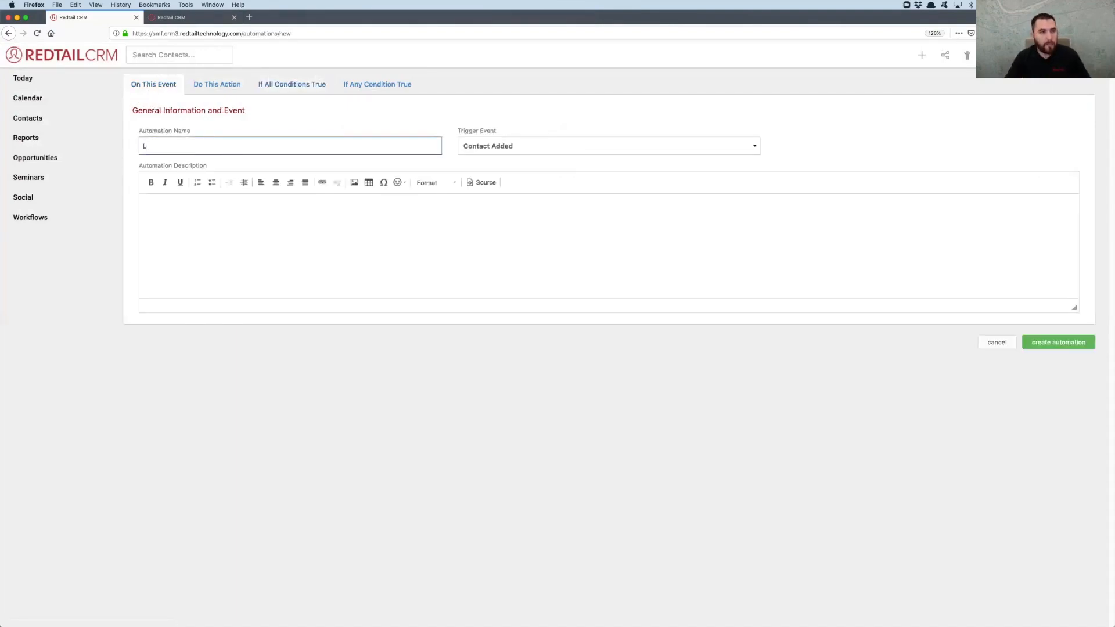
pyautogui.write('Lead added to DB')
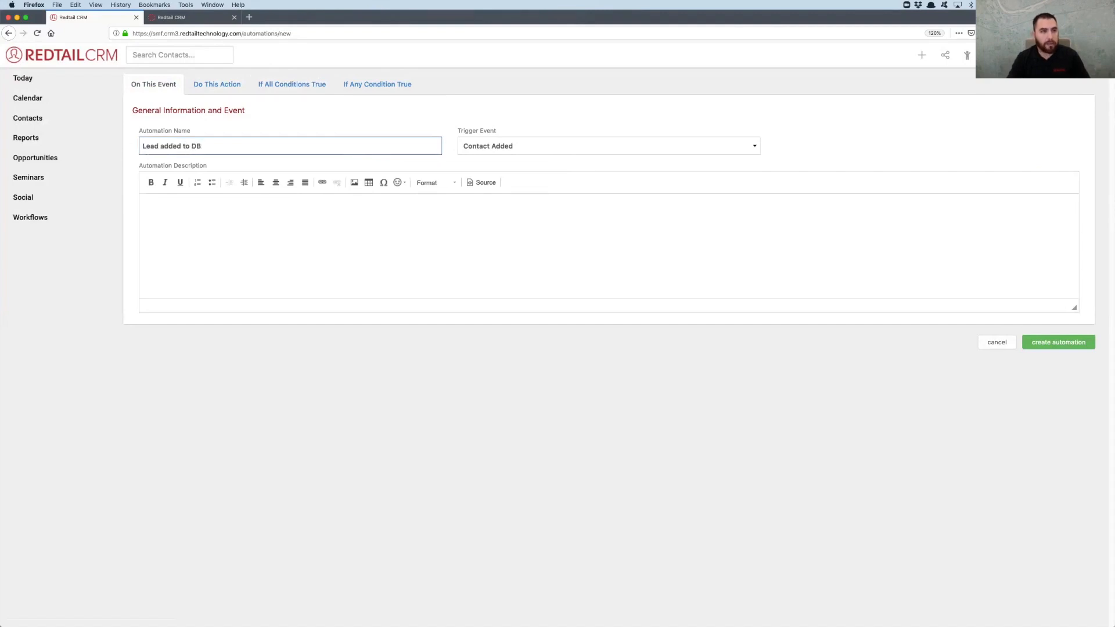
pyautogui.click(197, 223)
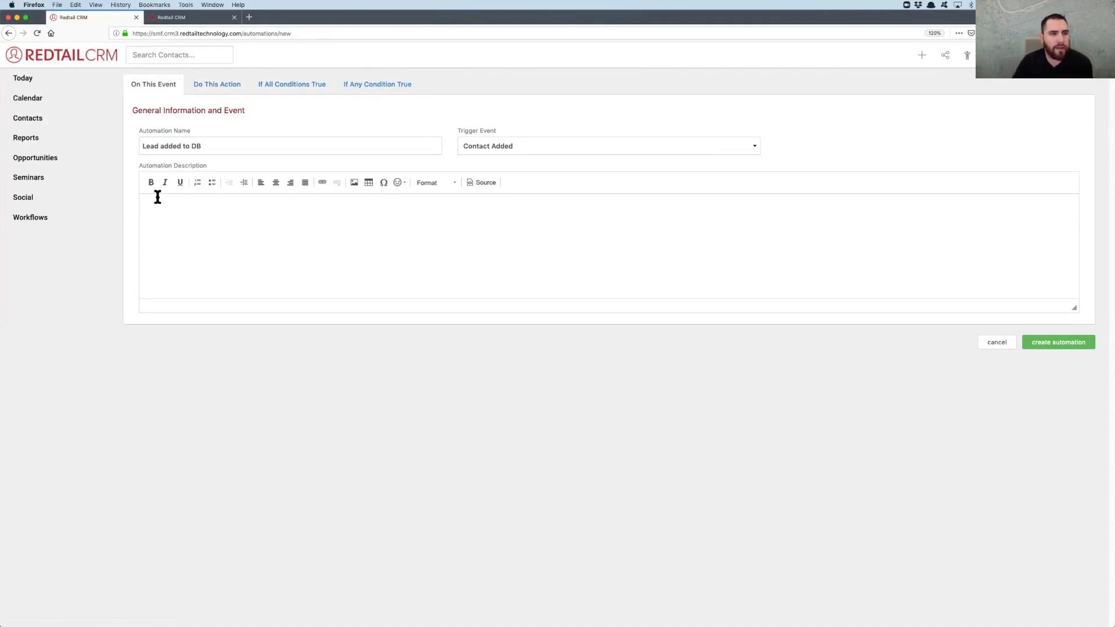
# Check the automation's event, action and conditions, and create the automation
pyautogui.click(222, 88)
pyautogui.click(169, 89)
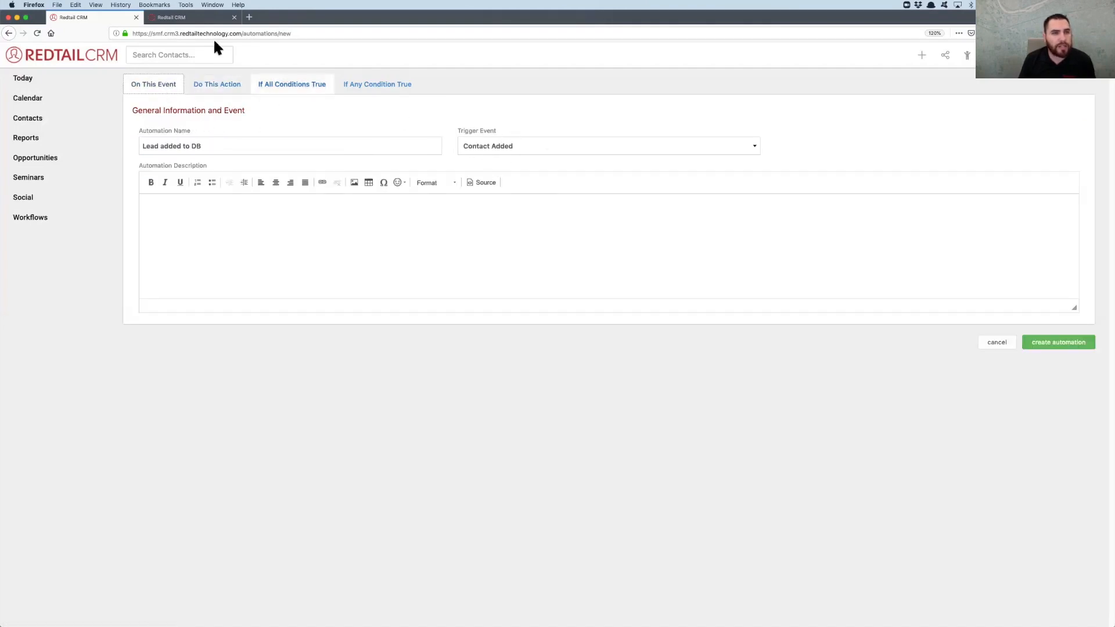
pyautogui.click(209, 83)
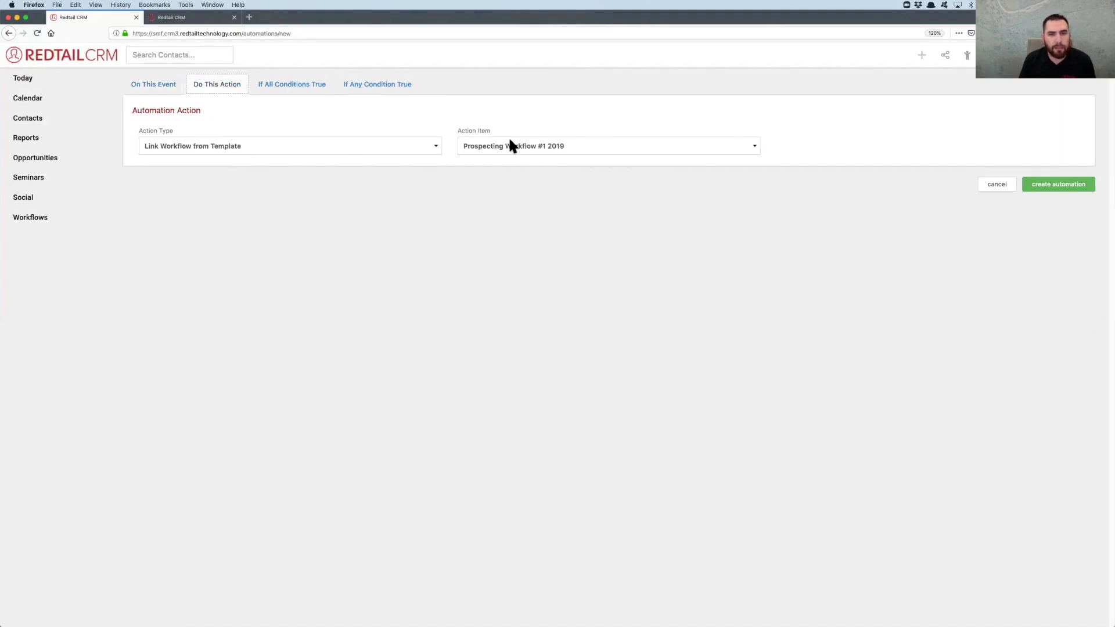
pyautogui.click(272, 82)
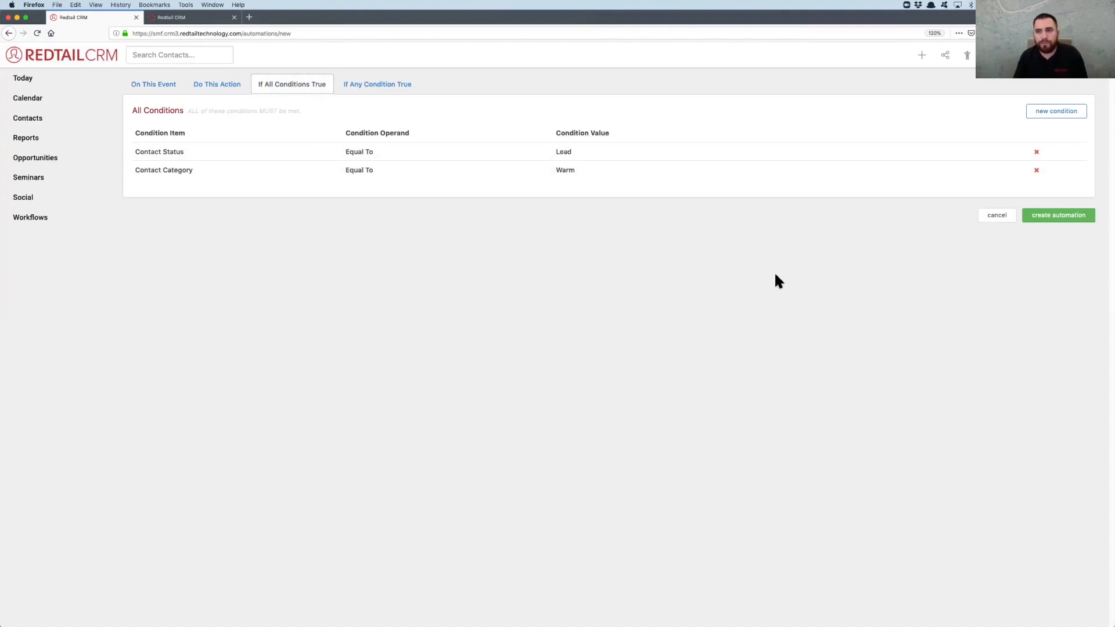
pyautogui.click(1046, 225)
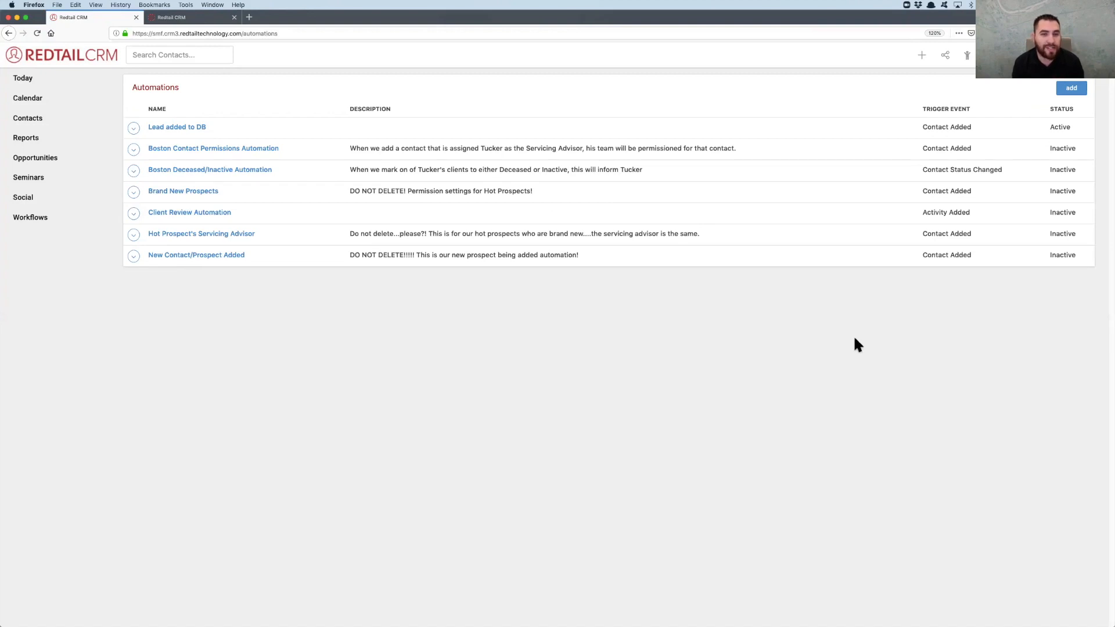
# Start another automation named "Schedule Prospecting Meeting" with the trigger event Activity Added
pyautogui.click(1071, 88)
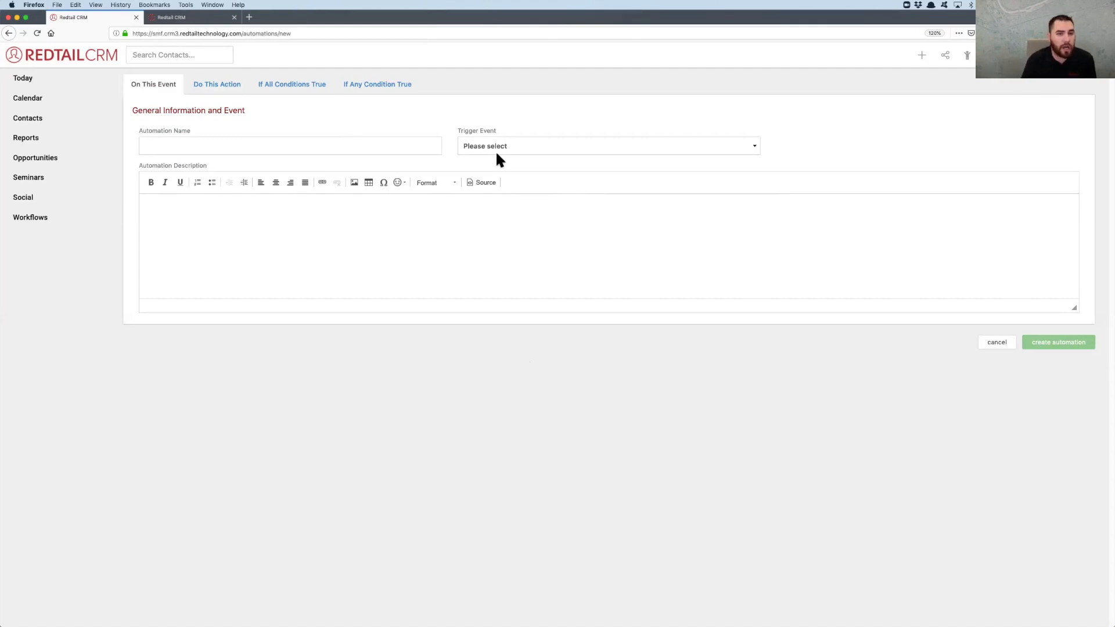
pyautogui.click(315, 144)
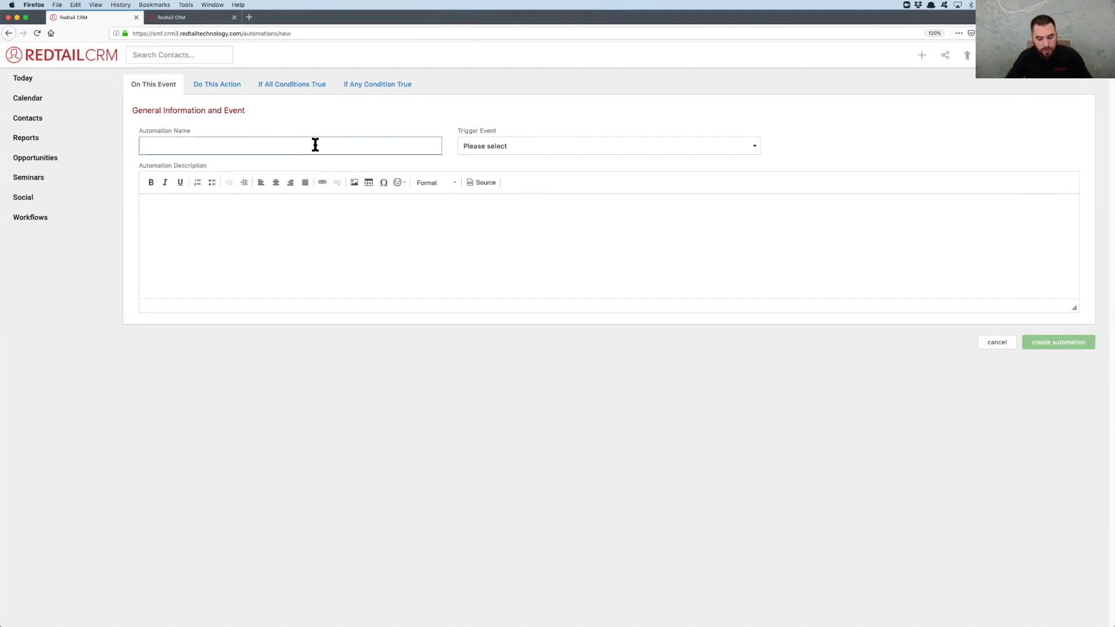
pyautogui.write('Schedule')
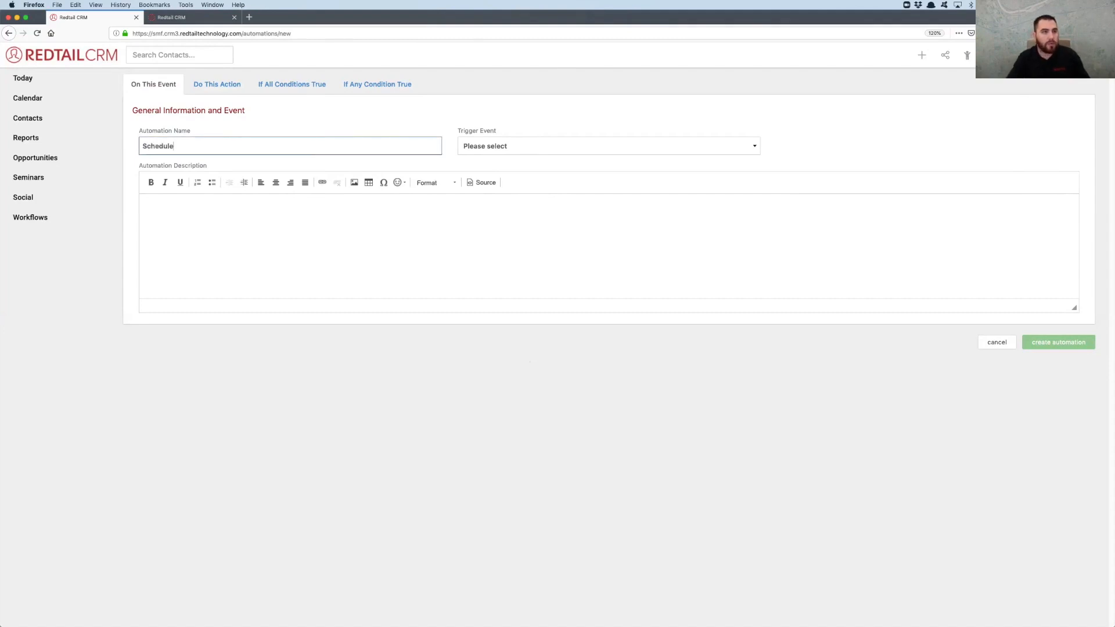
pyautogui.write(' Prospectin')
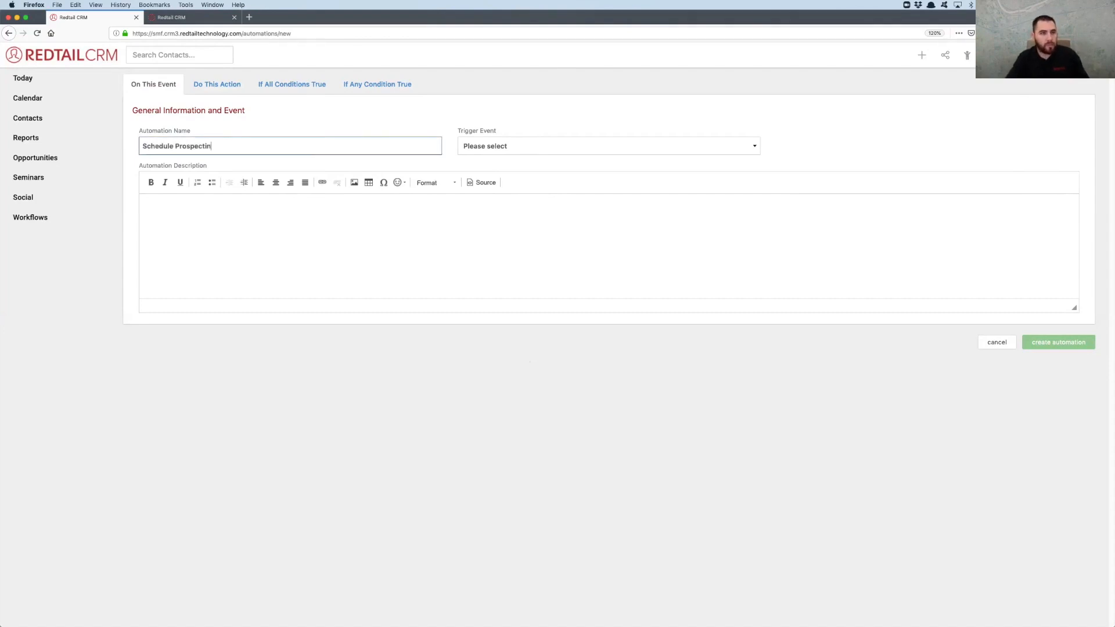
pyautogui.write('g Meeting')
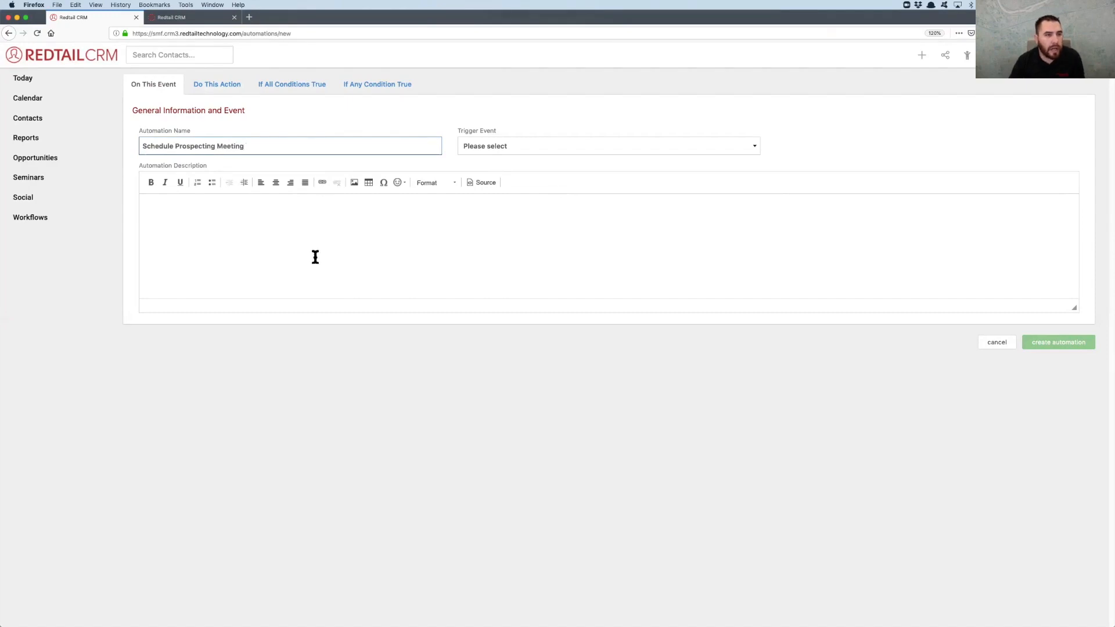
pyautogui.click(490, 145)
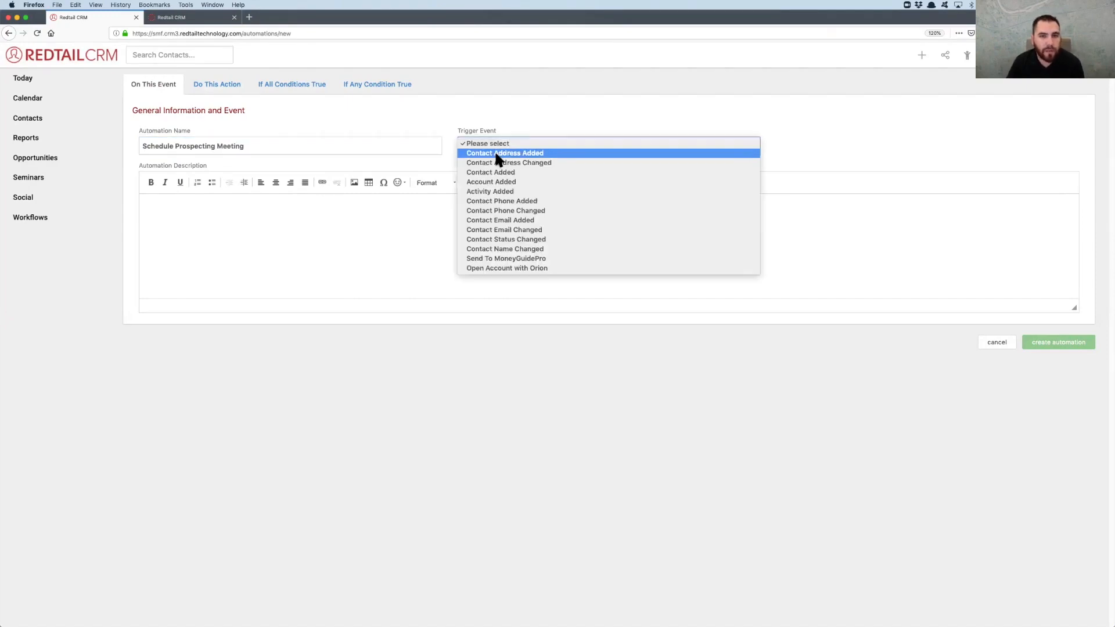
pyautogui.click(499, 191)
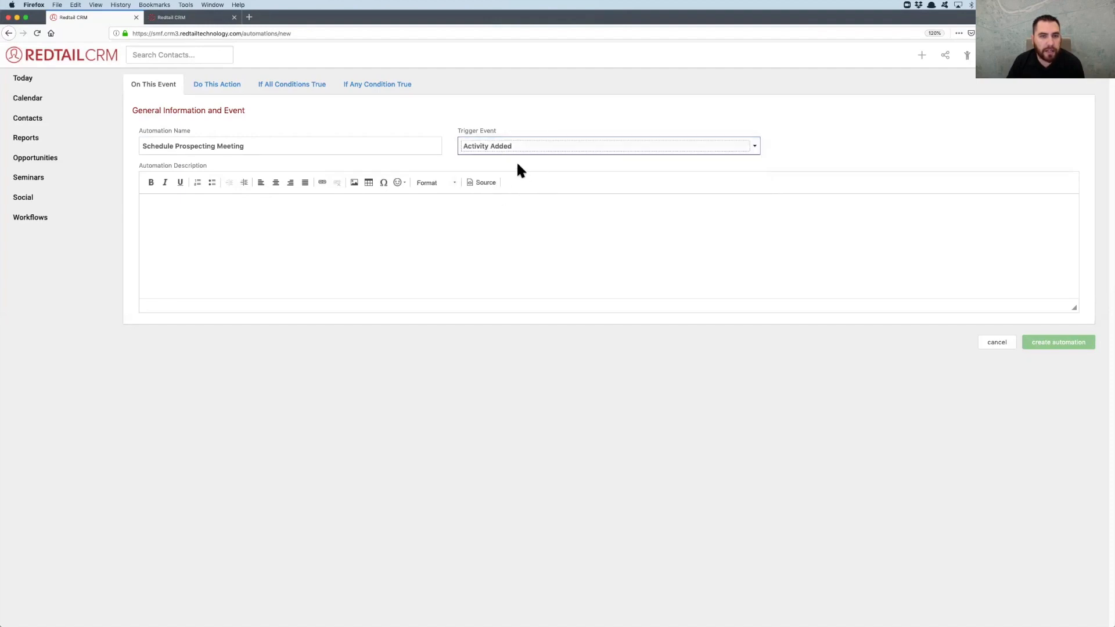
# Set the new automation's action to Link Workflow from Template, using Prospecting Workflow #2 2019
pyautogui.click(232, 87)
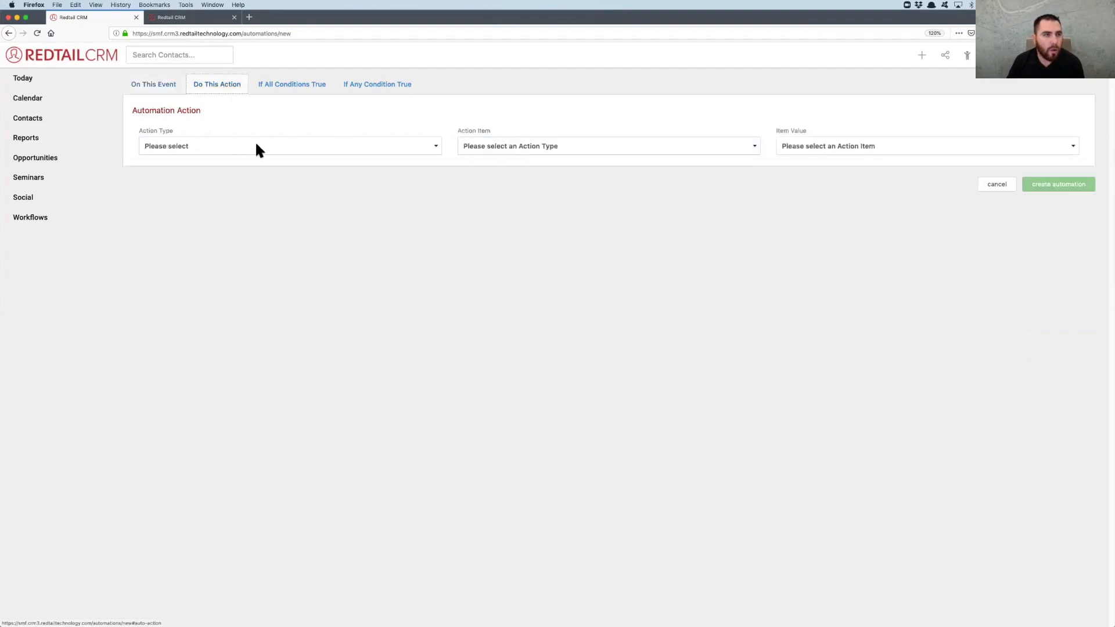
pyautogui.click(244, 146)
pyautogui.click(279, 172)
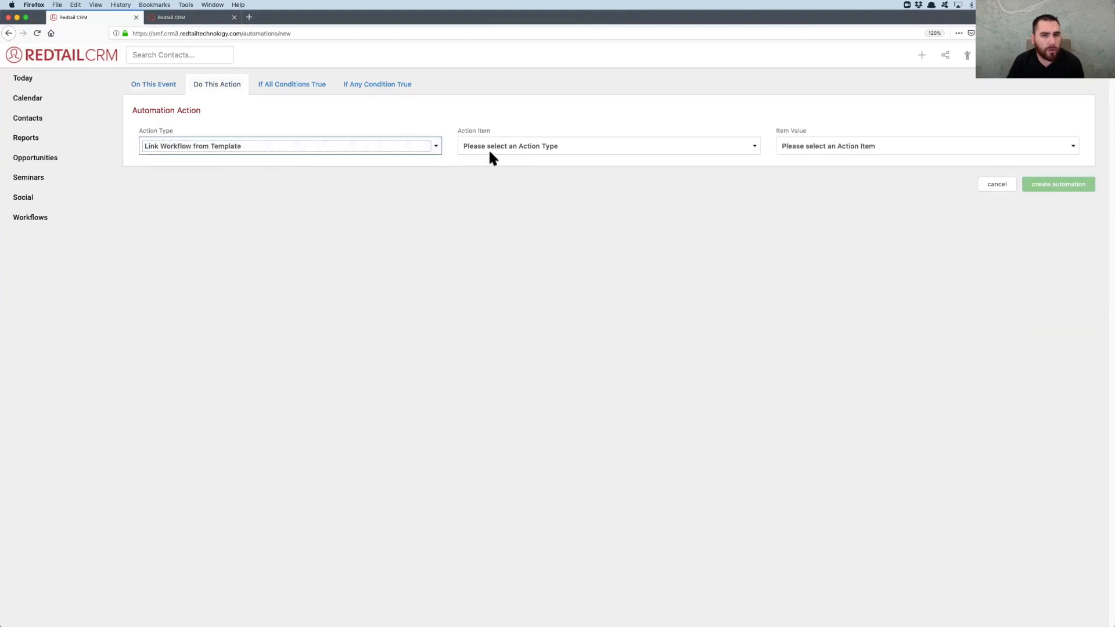
pyautogui.click(497, 147)
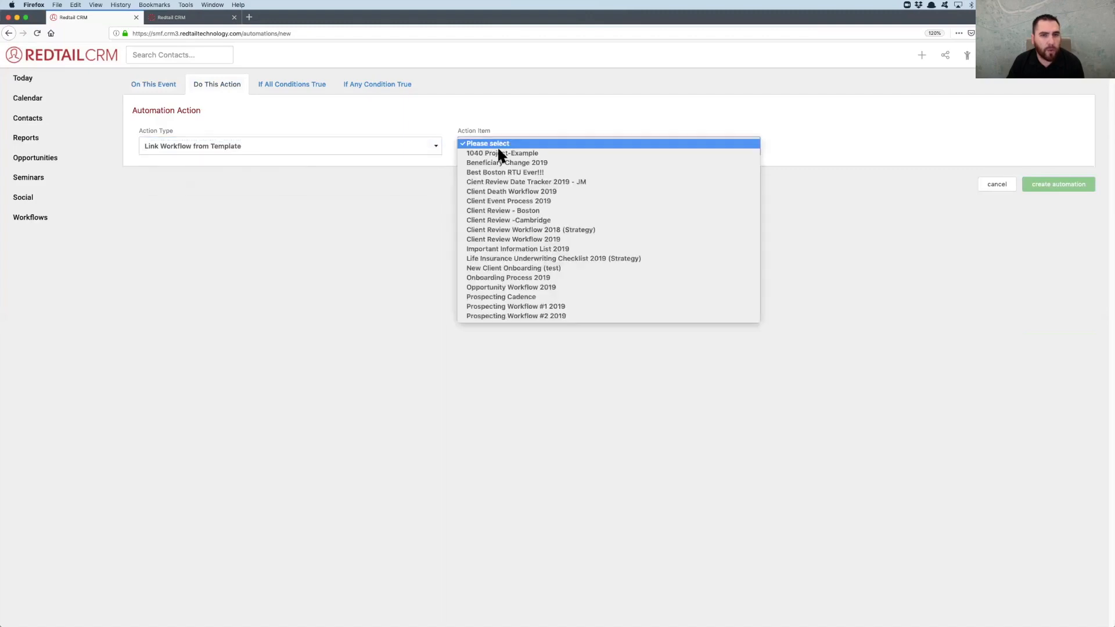
pyautogui.click(511, 316)
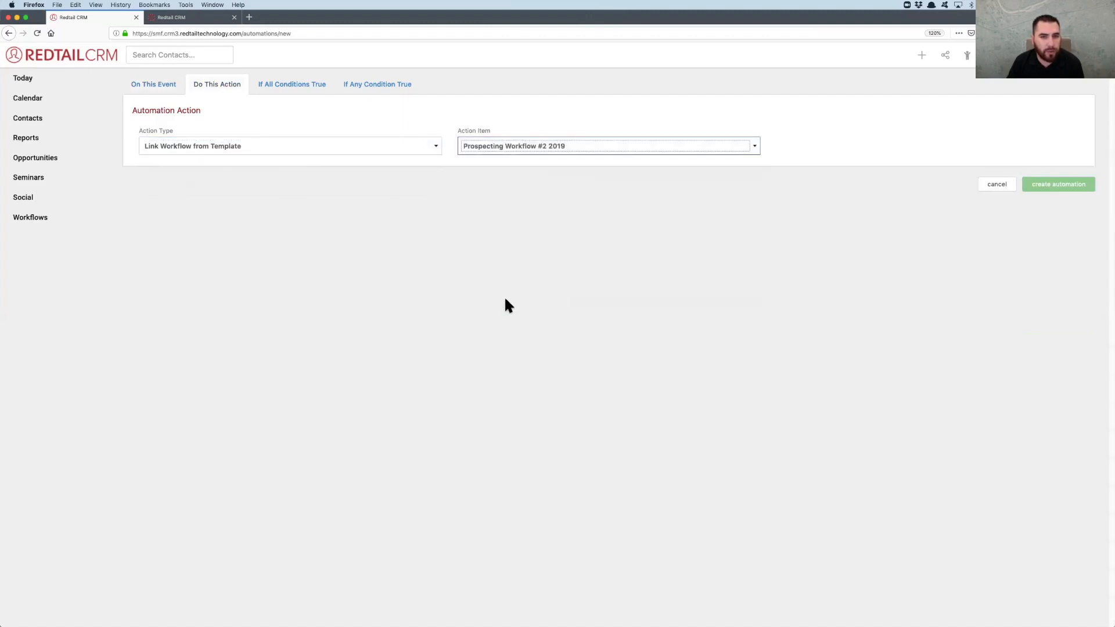
# Add an all-conditions rule requiring Activity Type Equal To Appointment
pyautogui.click(287, 84)
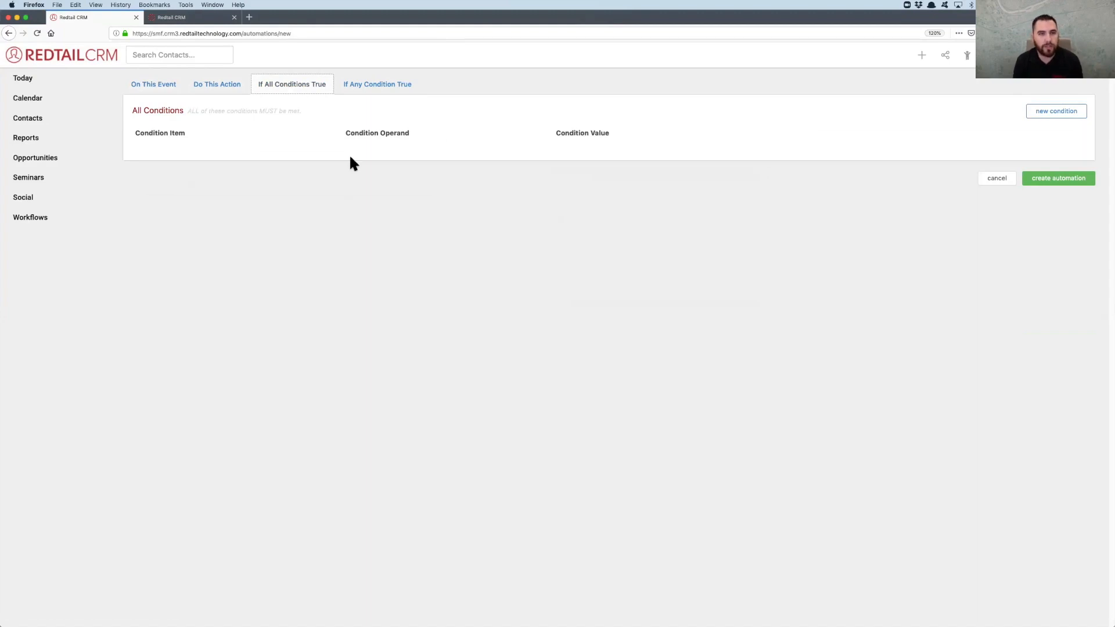
pyautogui.click(1049, 114)
pyautogui.click(461, 118)
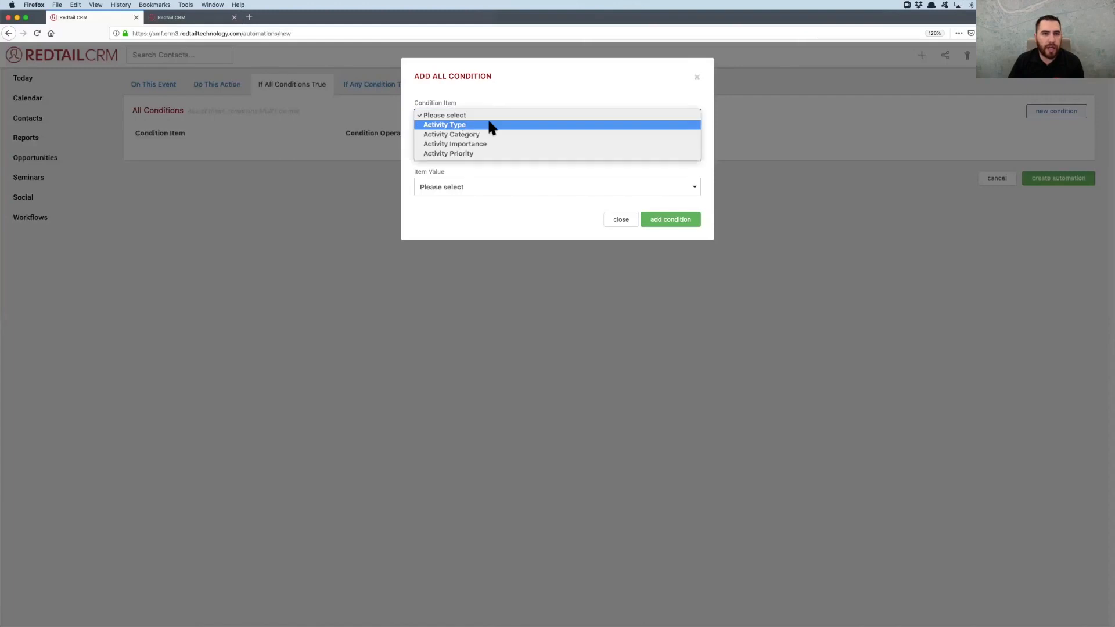
pyautogui.click(451, 126)
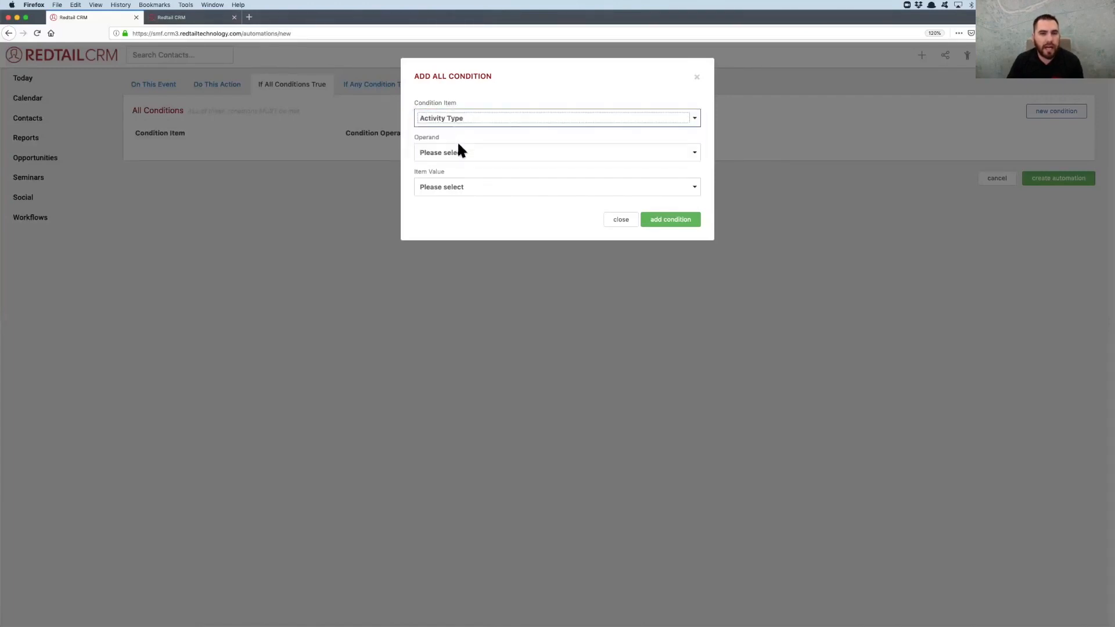
pyautogui.click(457, 146)
pyautogui.click(440, 158)
pyautogui.click(444, 185)
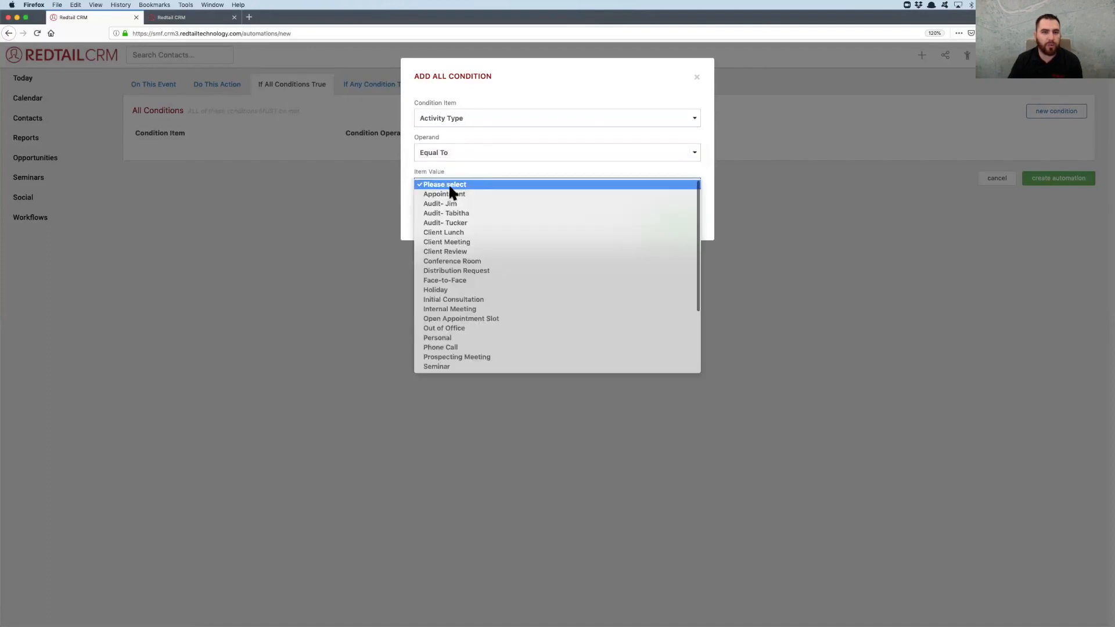
pyautogui.scroll(-1, 487, 212)
pyautogui.scroll(-2, 487, 213)
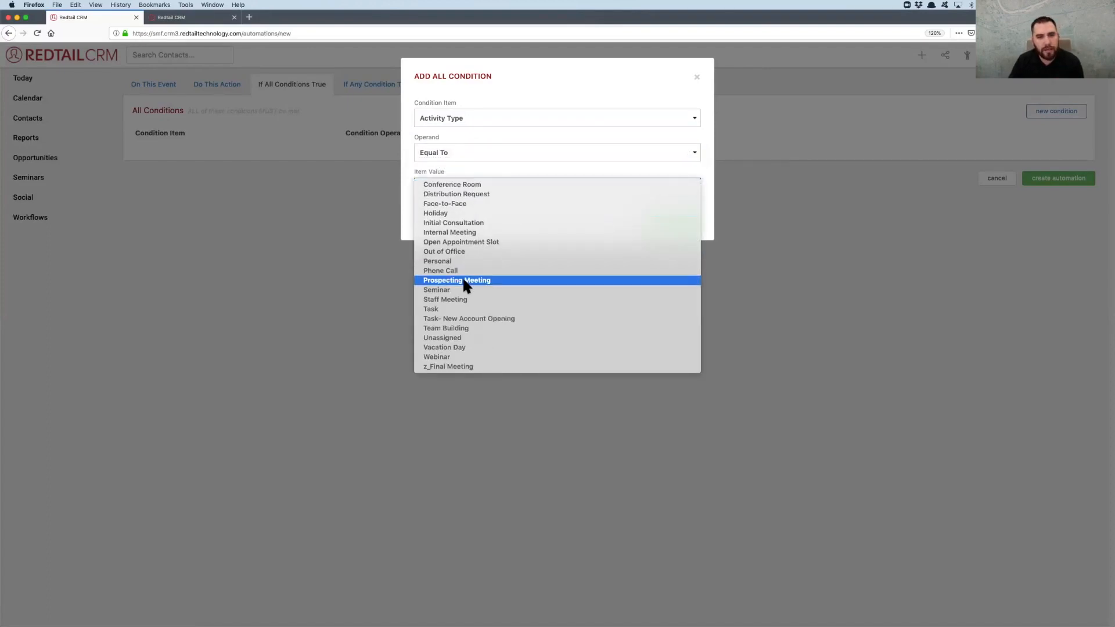
pyautogui.scroll(3, 462, 276)
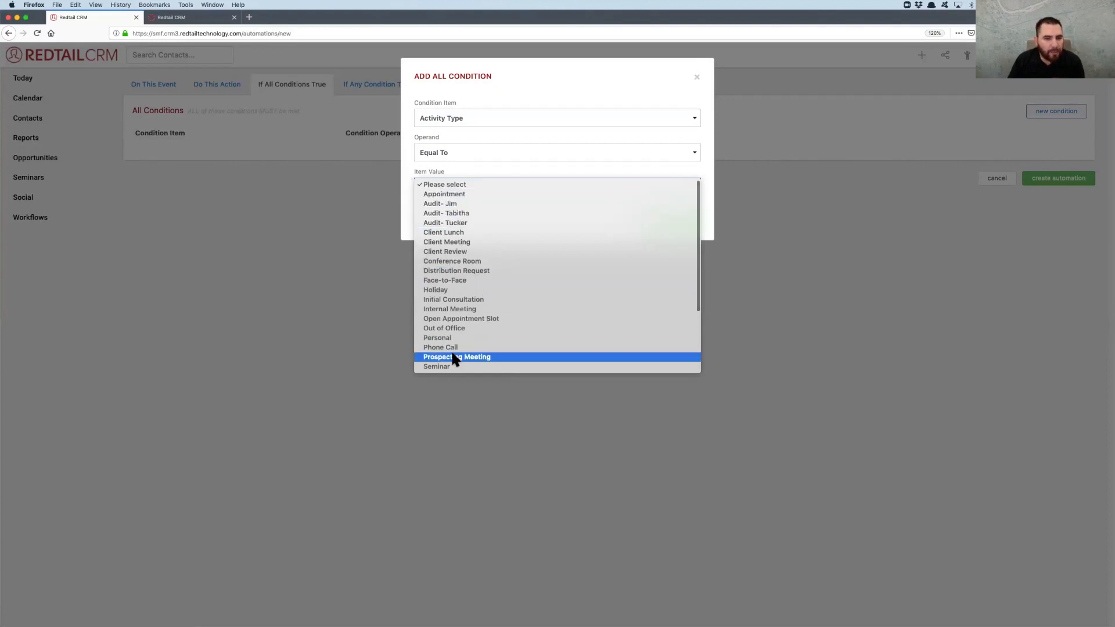
pyautogui.click(458, 194)
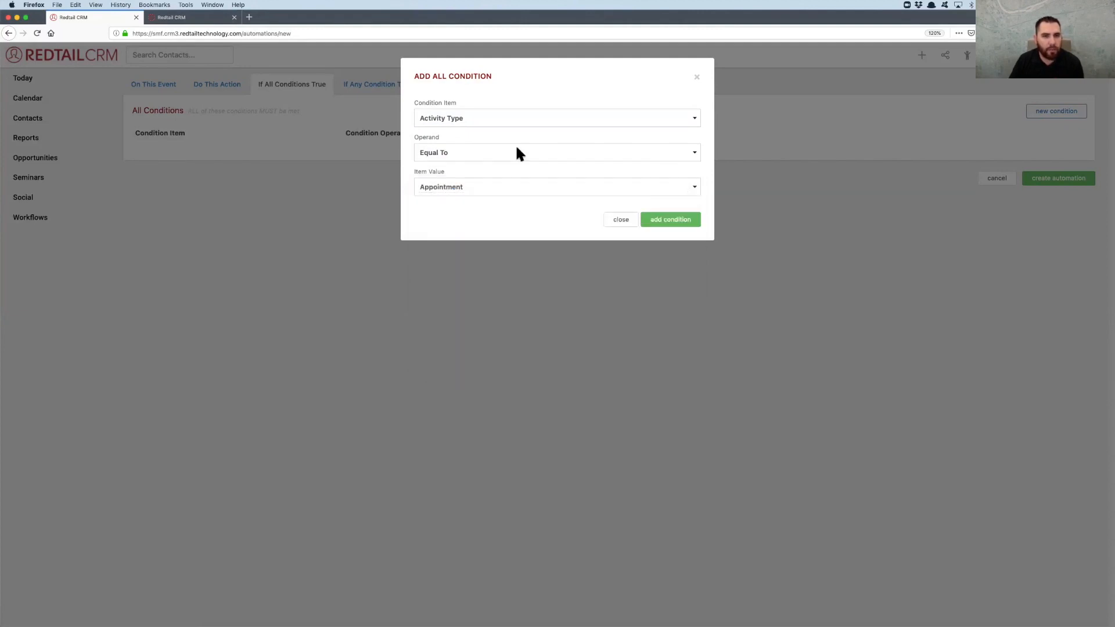
pyautogui.click(669, 220)
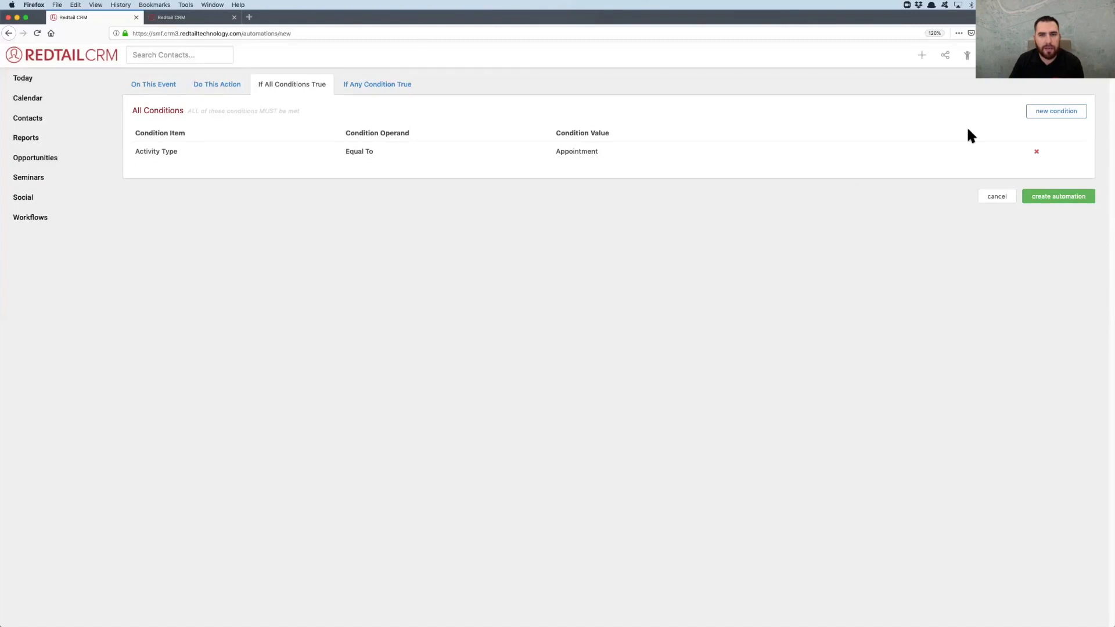
# Add a second all-conditions rule requiring Activity Category Equal To Prospecting
pyautogui.click(1055, 112)
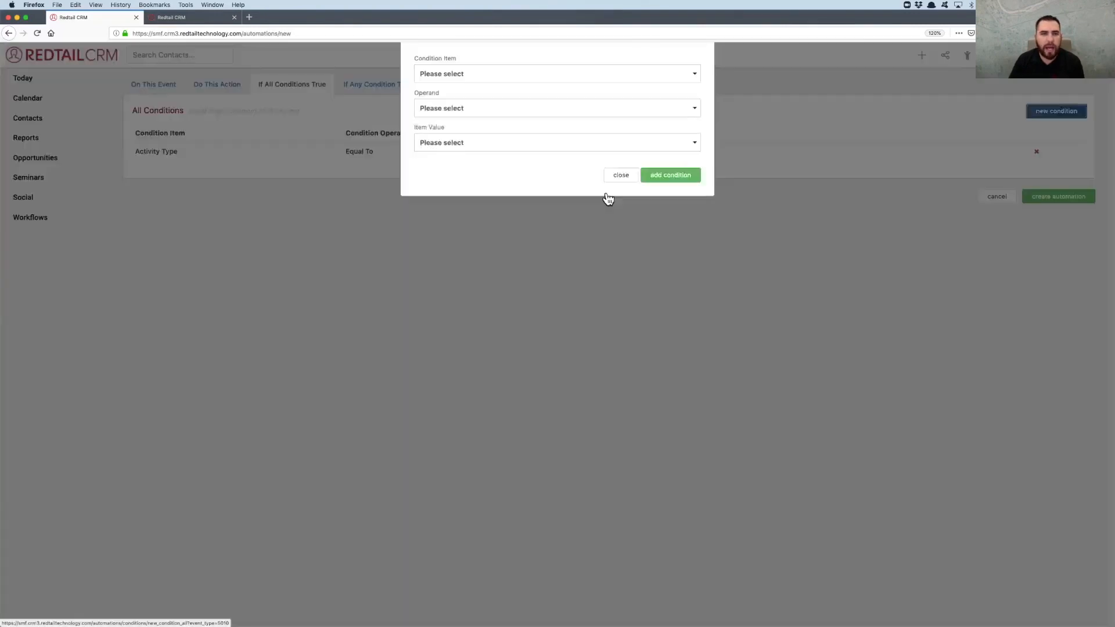
pyautogui.click(461, 116)
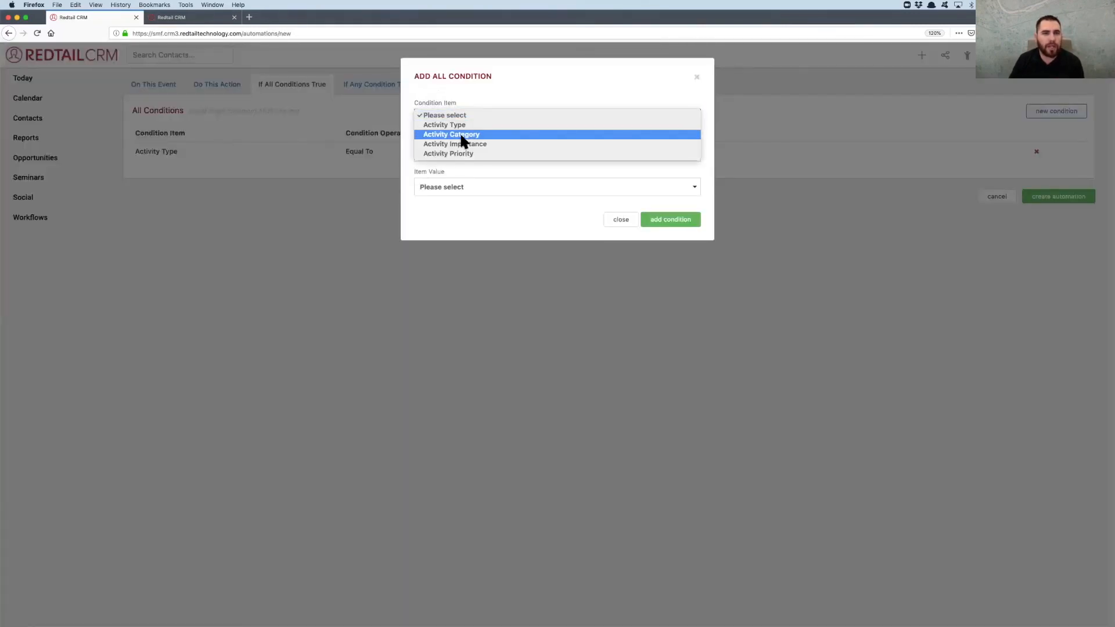
pyautogui.click(461, 135)
pyautogui.click(453, 149)
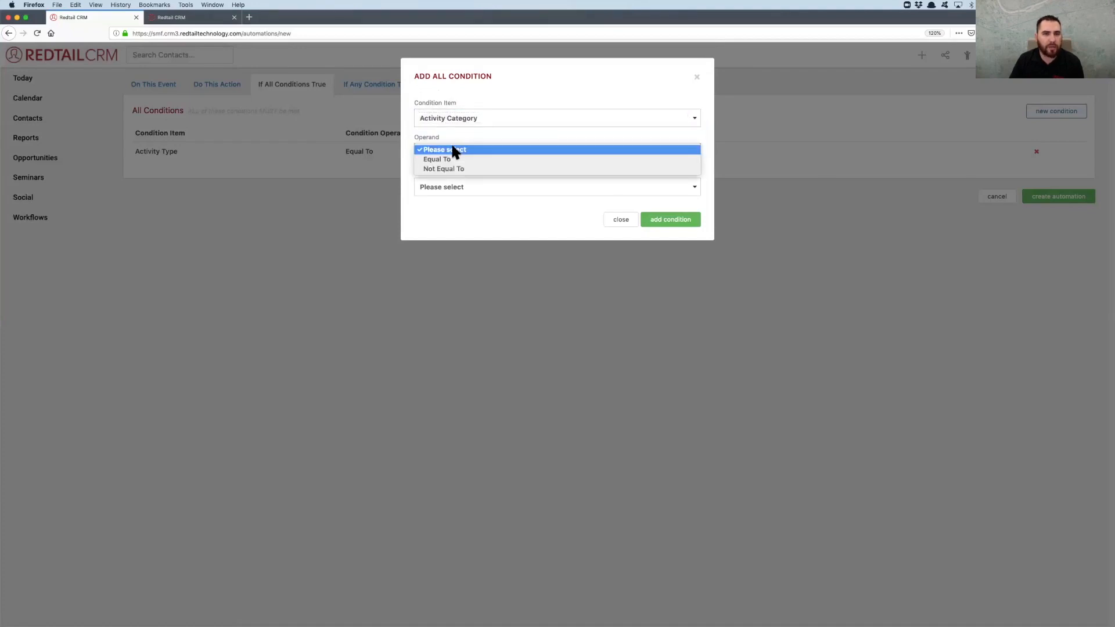
pyautogui.click(446, 162)
pyautogui.click(448, 184)
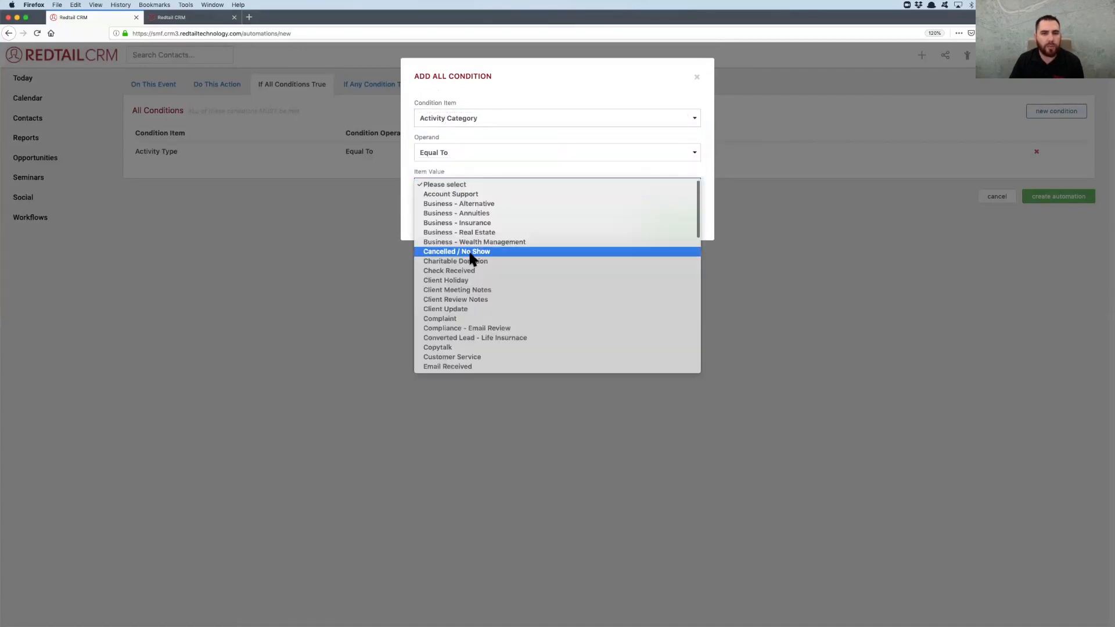
pyautogui.scroll(-6, 469, 257)
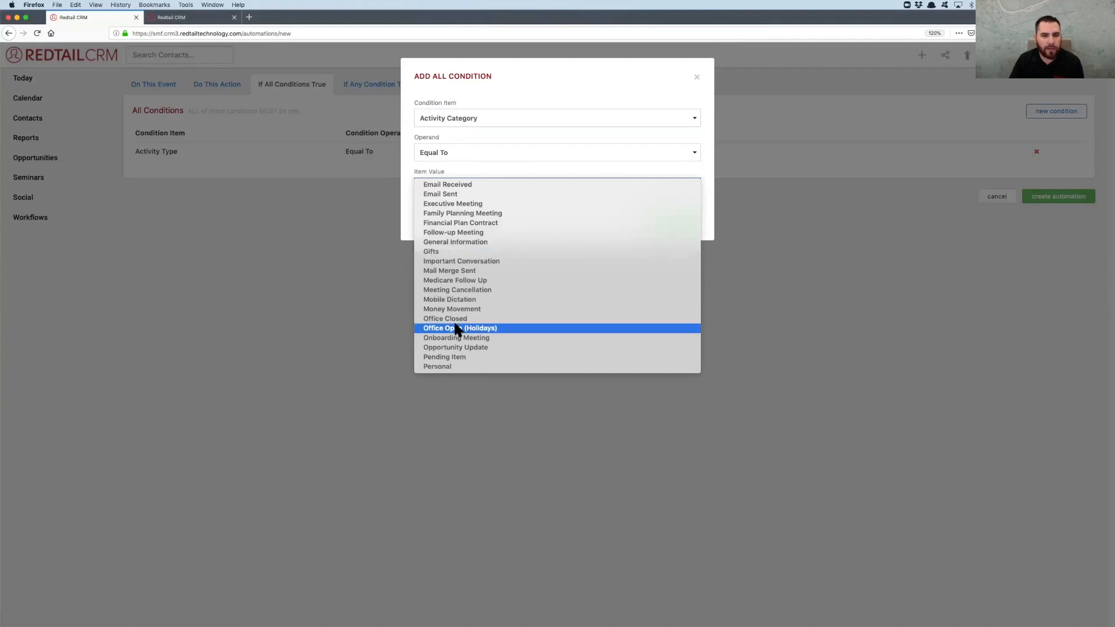
pyautogui.scroll(-3, 455, 325)
pyautogui.scroll(-2, 470, 337)
pyautogui.click(468, 338)
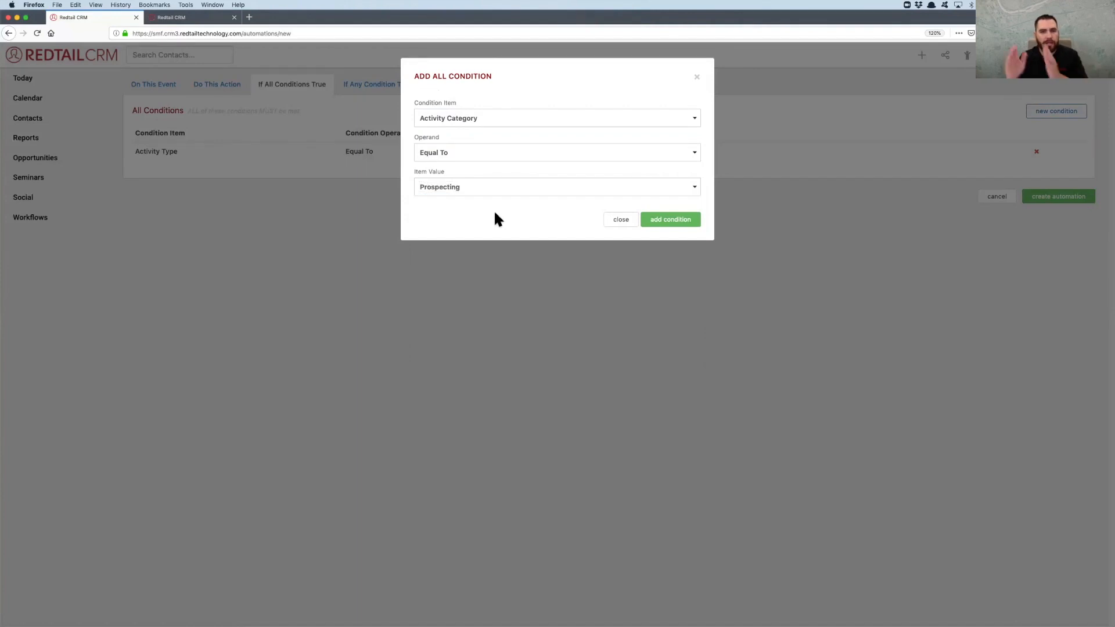
pyautogui.click(681, 220)
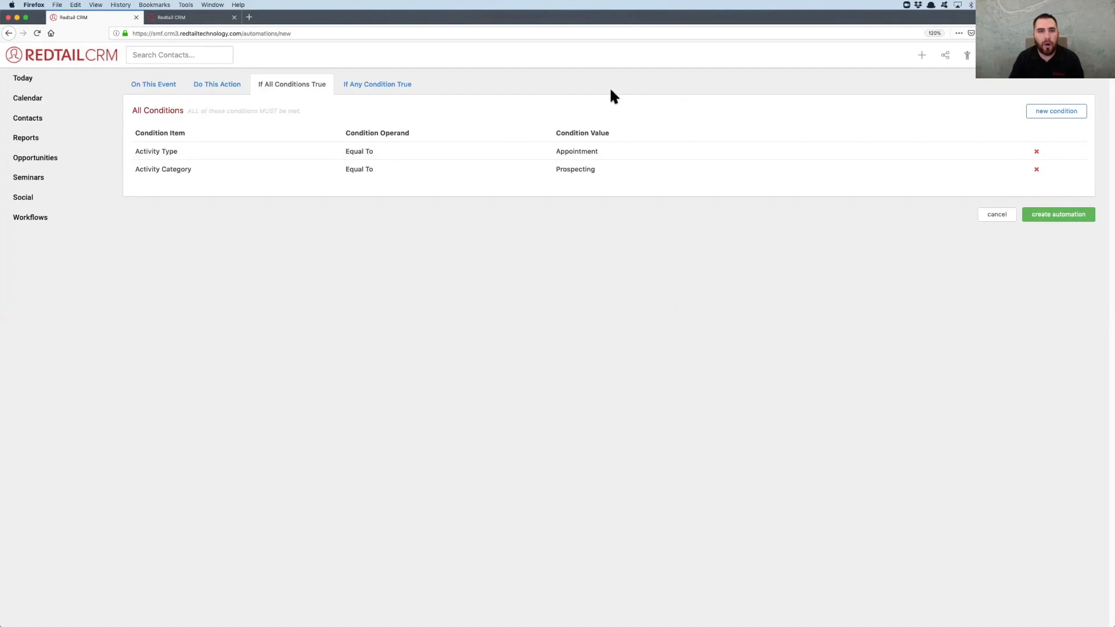
# Review the Schedule Prospecting Meeting automation's event, action and conditions, and create the automation
pyautogui.click(152, 85)
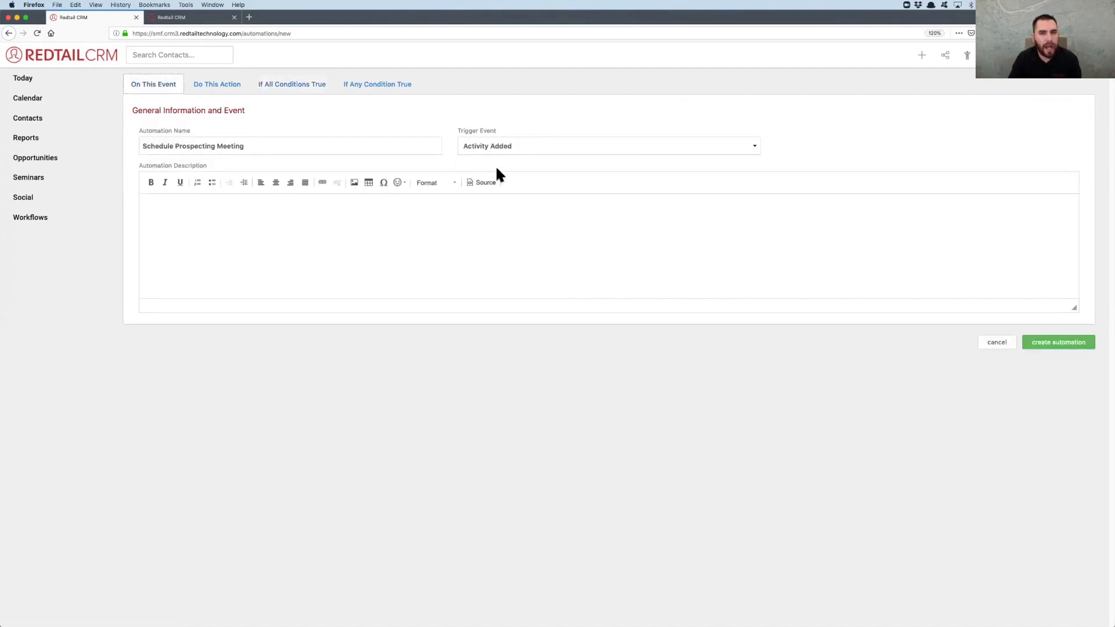
pyautogui.click(218, 84)
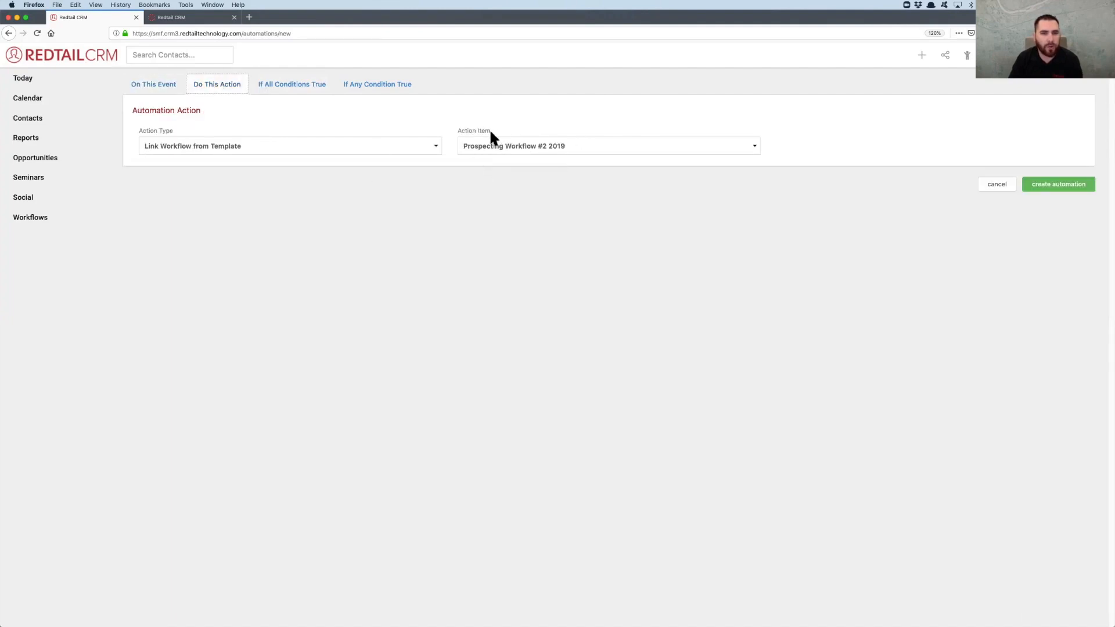
pyautogui.click(308, 88)
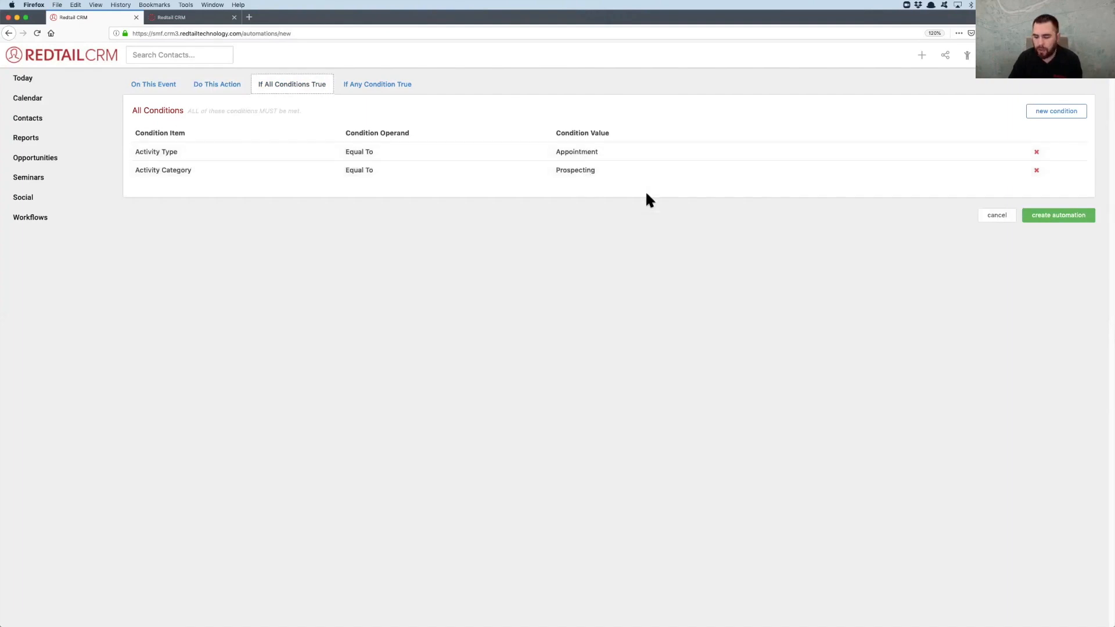
pyautogui.click(1075, 219)
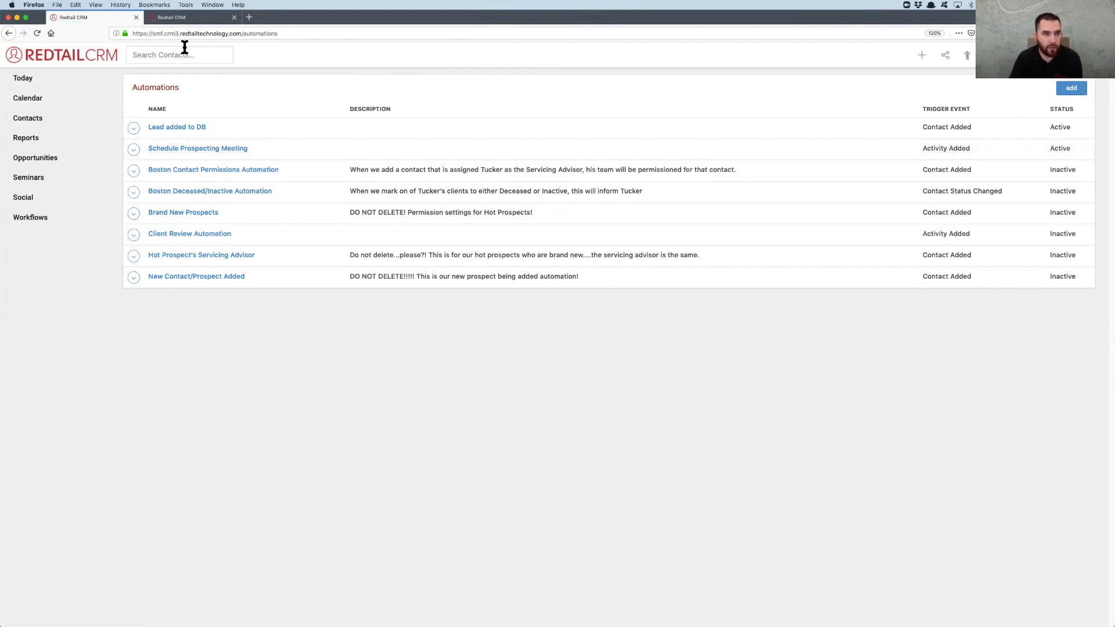
# Start a new Individual contact from the Today dashboard and enter the contact's first and last name
pyautogui.click(54, 83)
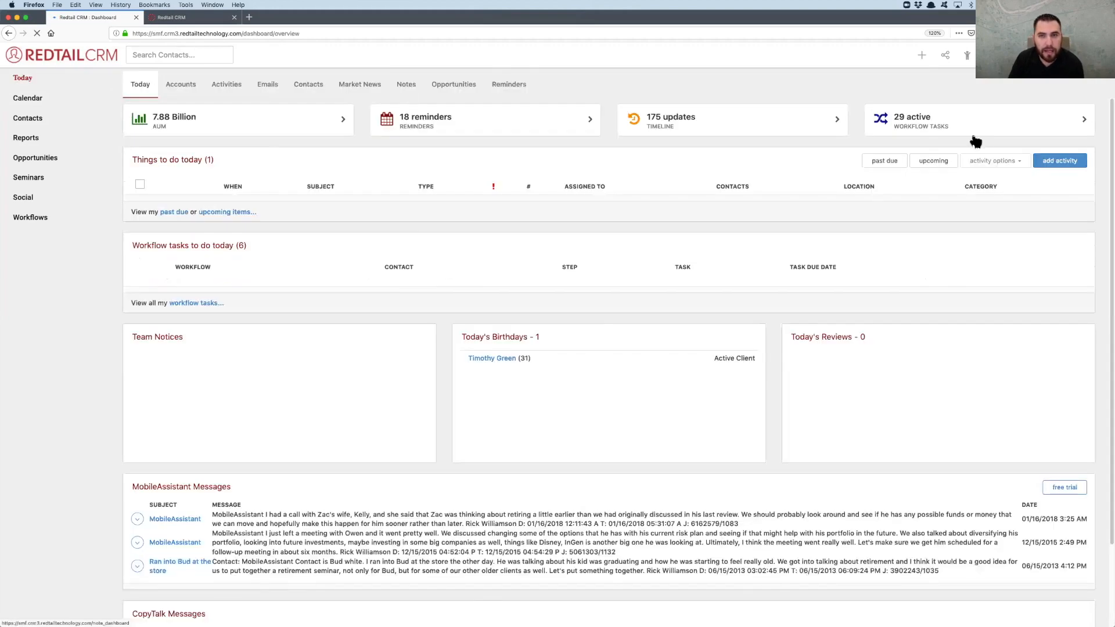
pyautogui.click(922, 58)
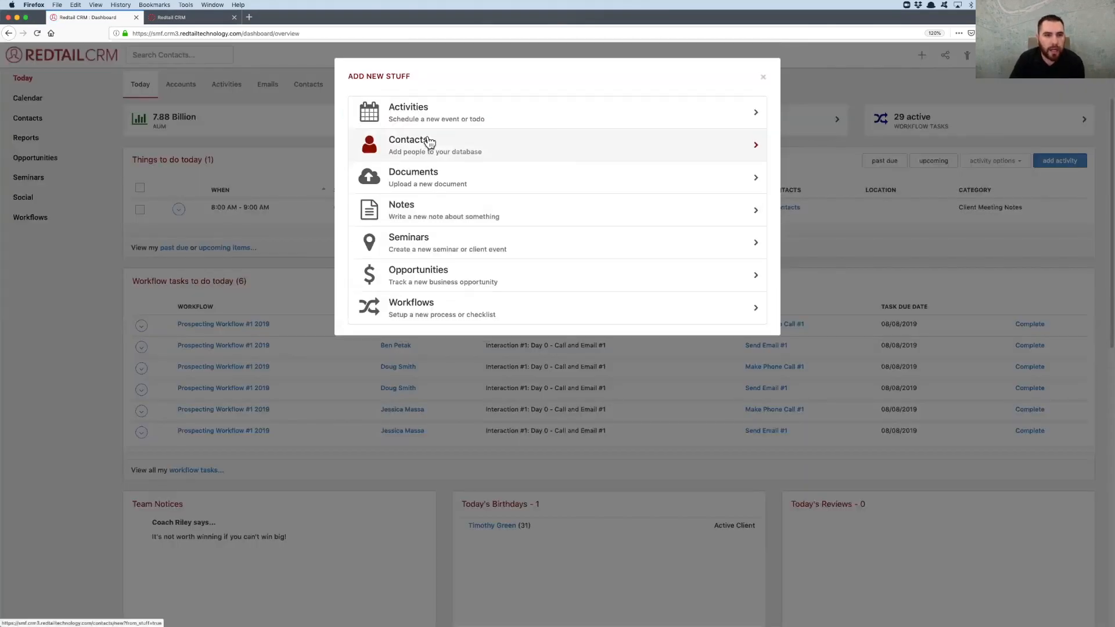
pyautogui.click(428, 149)
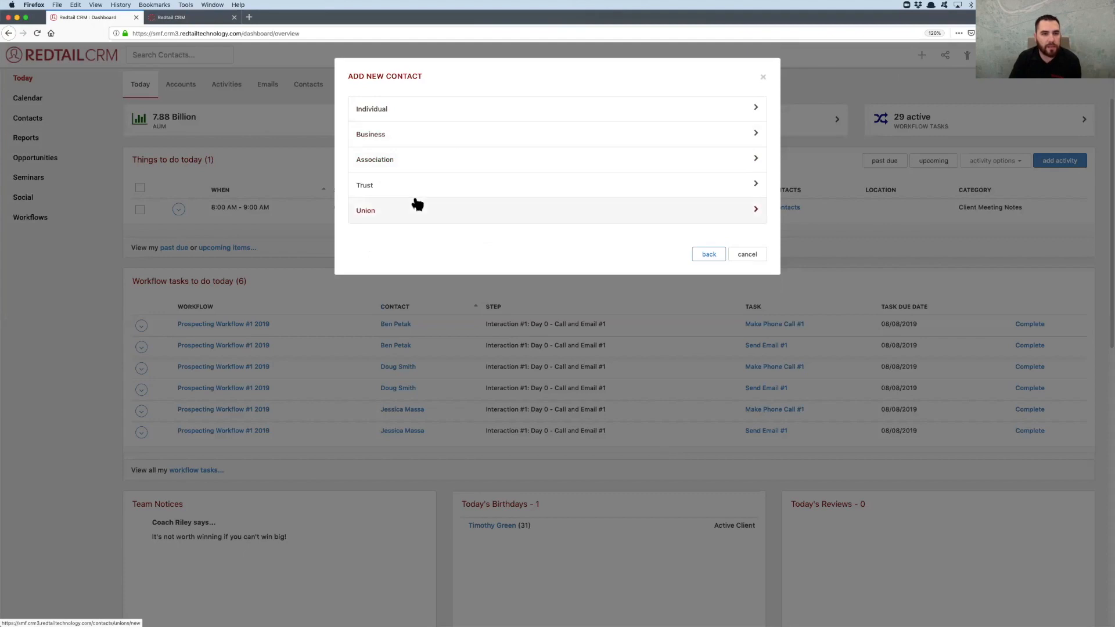
pyautogui.click(392, 114)
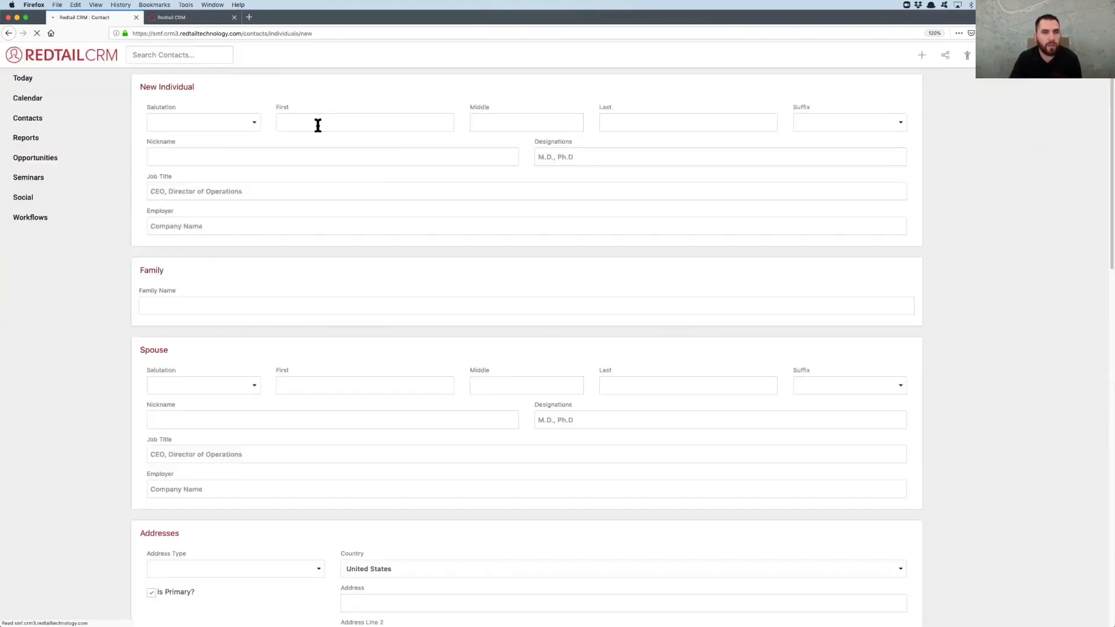
pyautogui.click(318, 123)
pyautogui.press('Tab')
pyautogui.press('Tab')
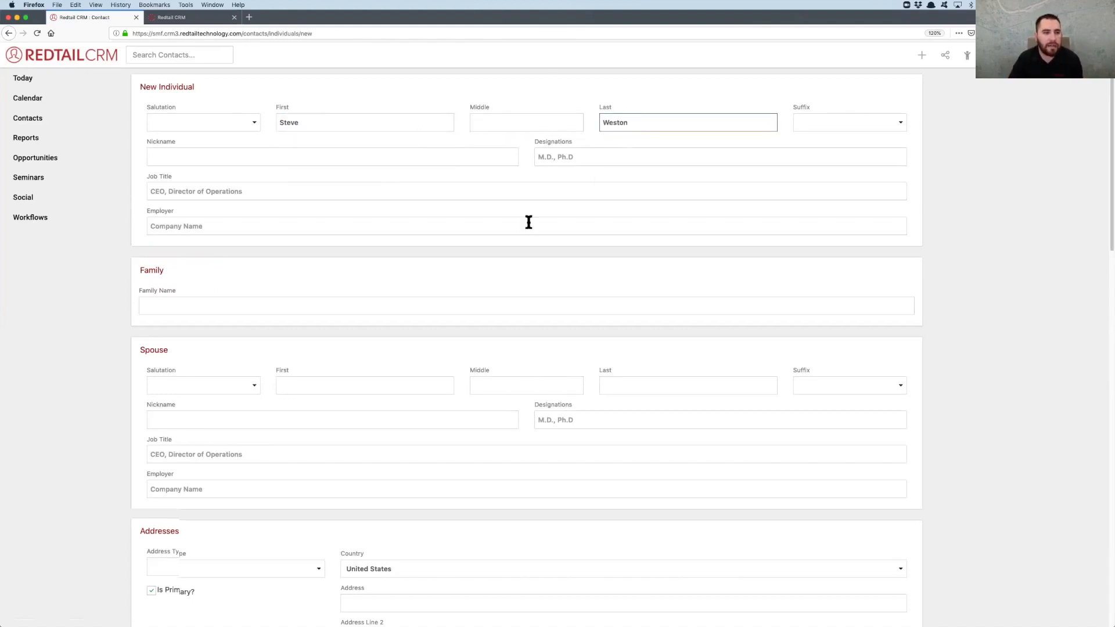
# Enter the contact's phone number and set its phone type to Mobile
pyautogui.scroll(-10, 529, 222)
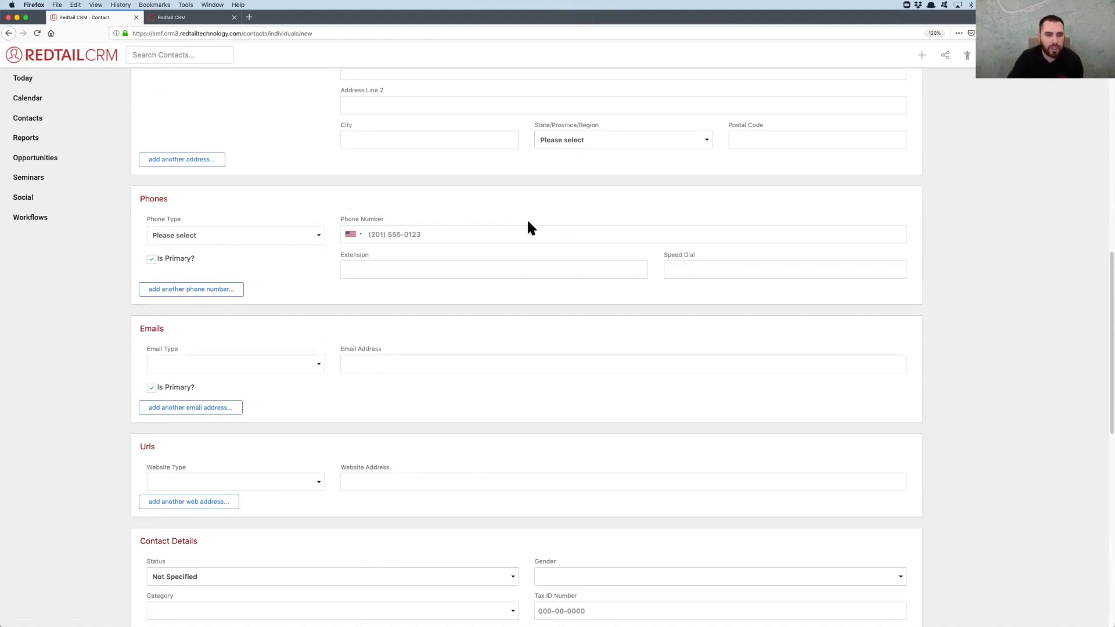
pyautogui.scroll(-1, 528, 221)
pyautogui.scroll(1, 527, 227)
pyautogui.click(406, 241)
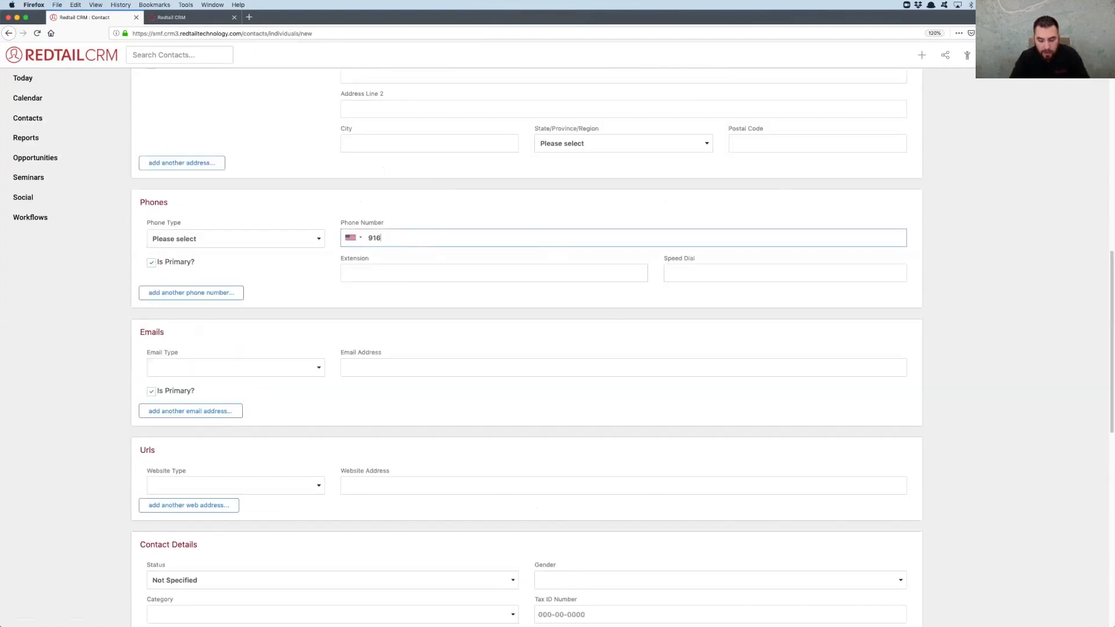
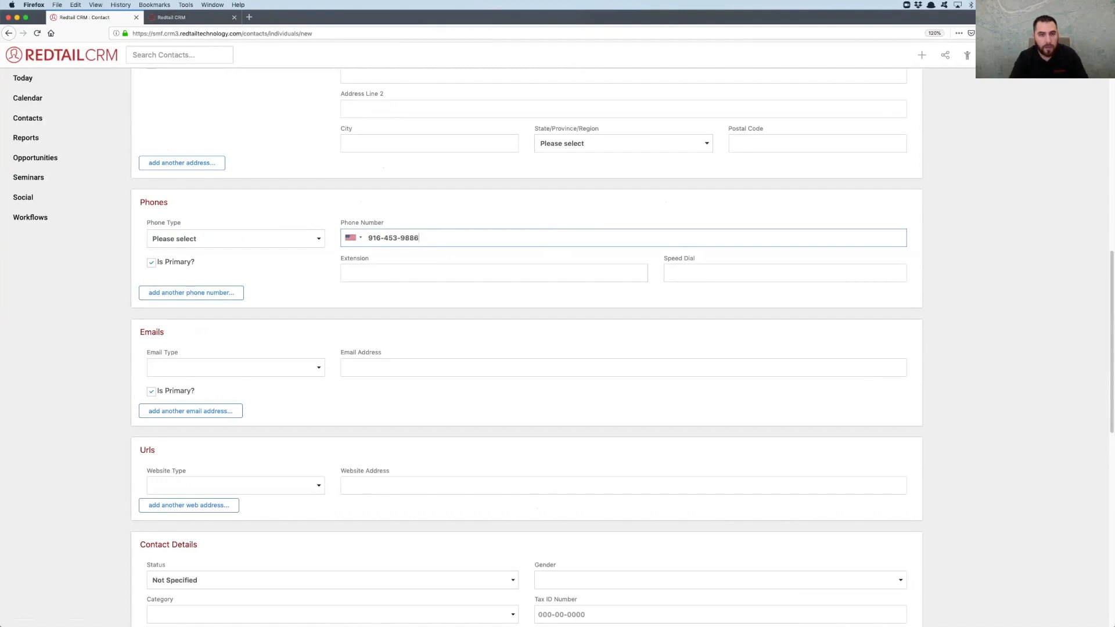
pyautogui.click(175, 238)
pyautogui.click(181, 276)
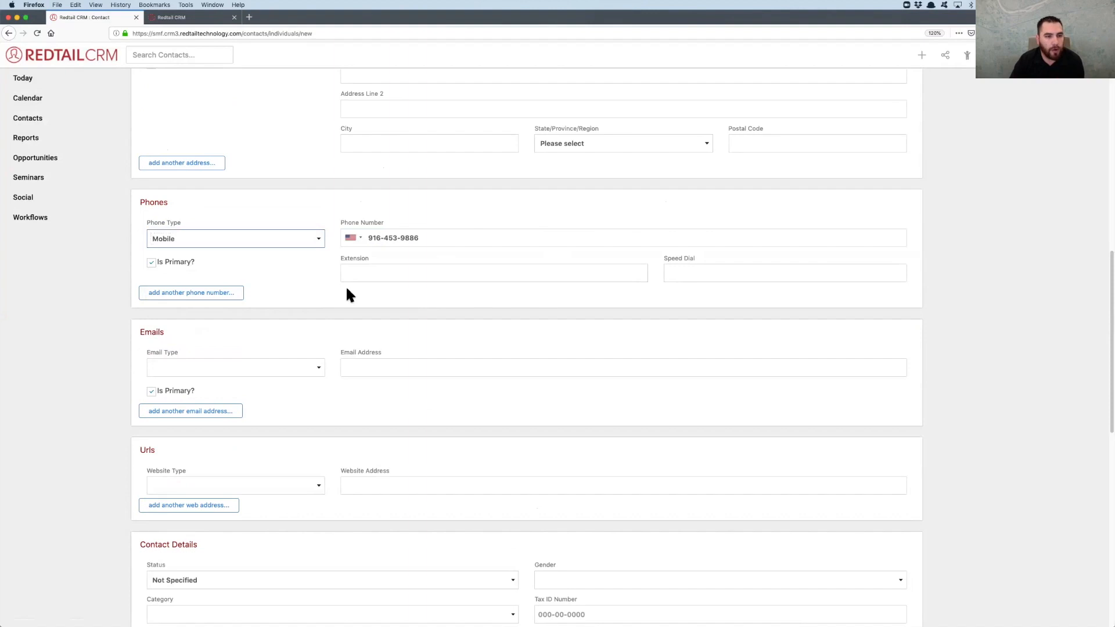
# Set the contact's email type to Other and fill in the email address
pyautogui.scroll(-4, 346, 290)
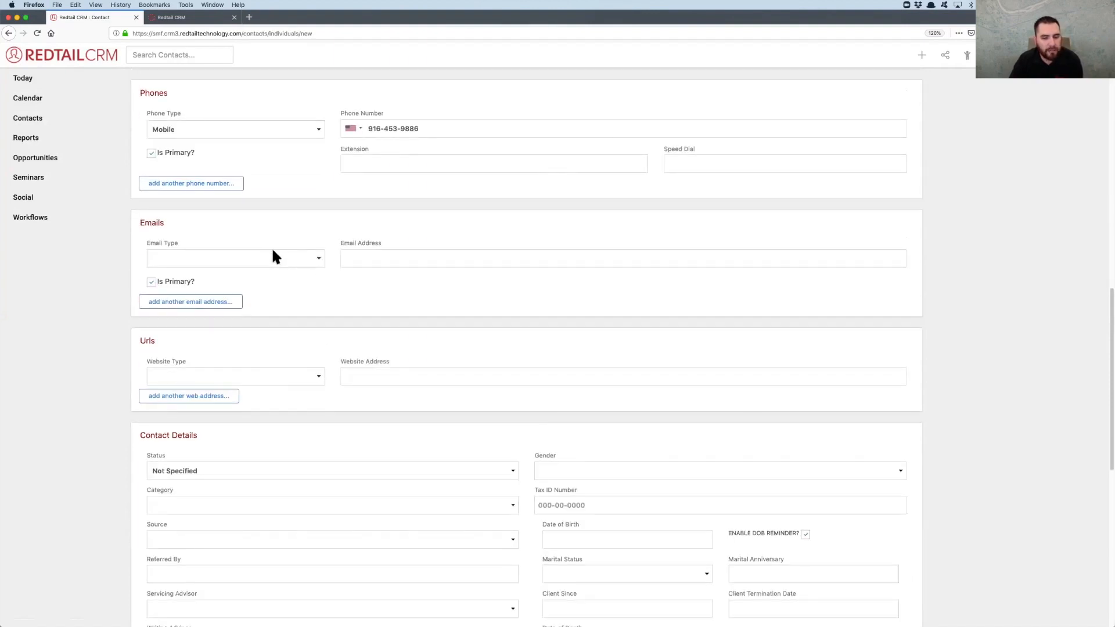
pyautogui.click(272, 251)
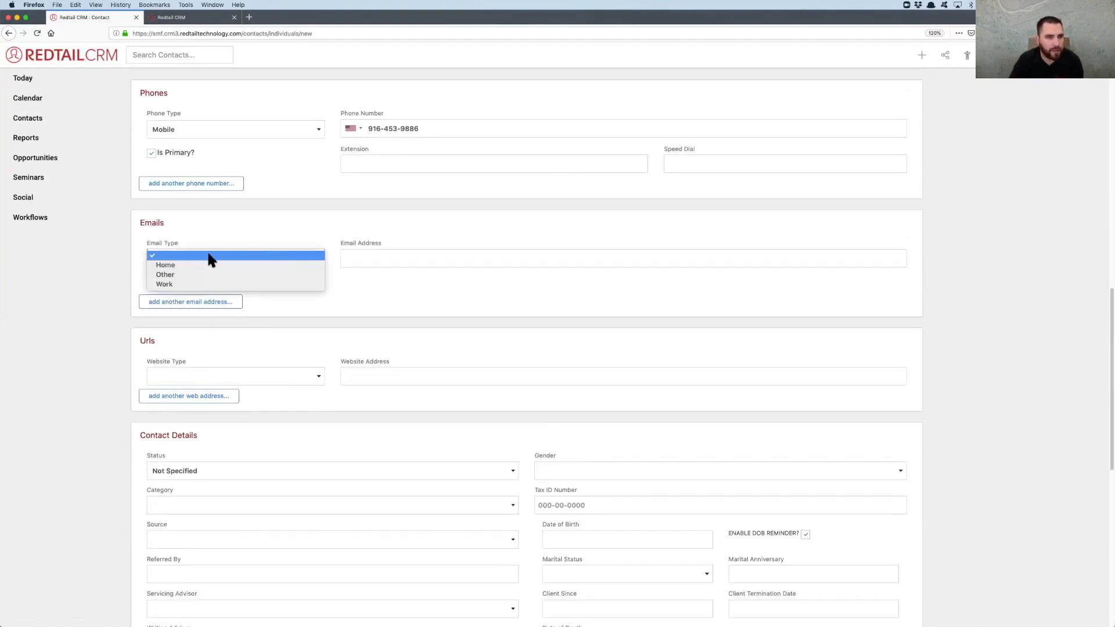
pyautogui.click(181, 275)
pyautogui.click(383, 254)
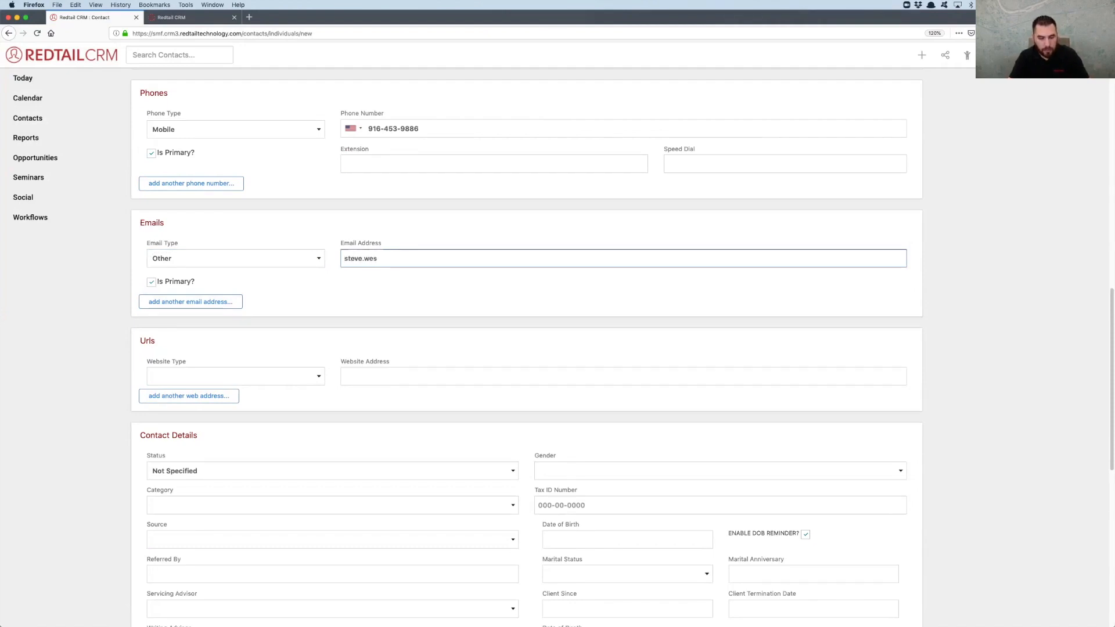
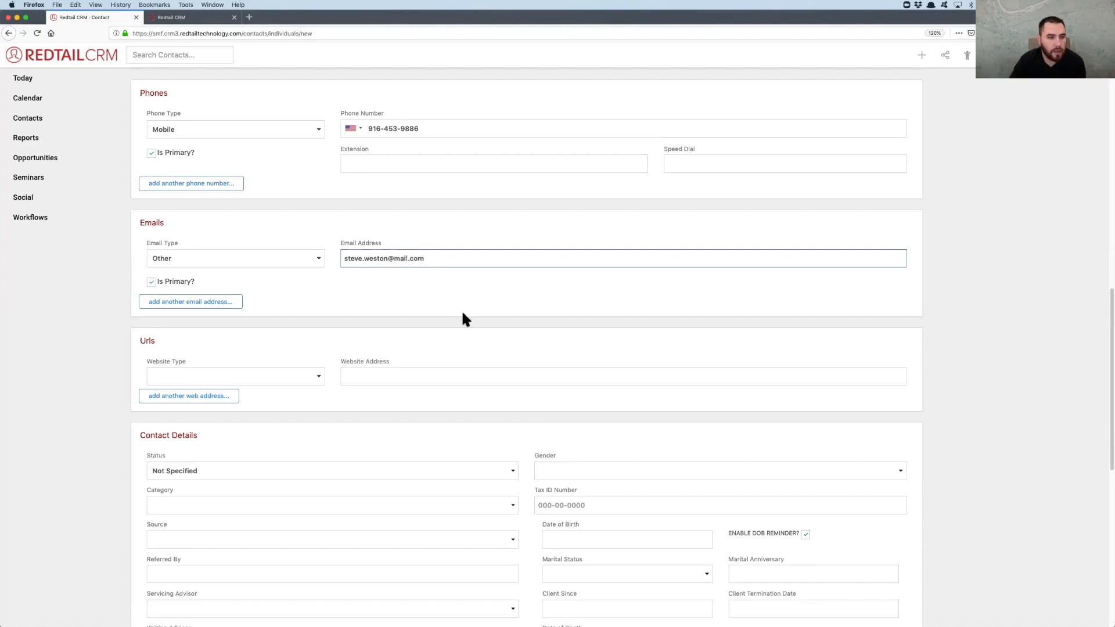
# Set the new contact's status to Lead and its category to Warm
pyautogui.scroll(-5, 462, 317)
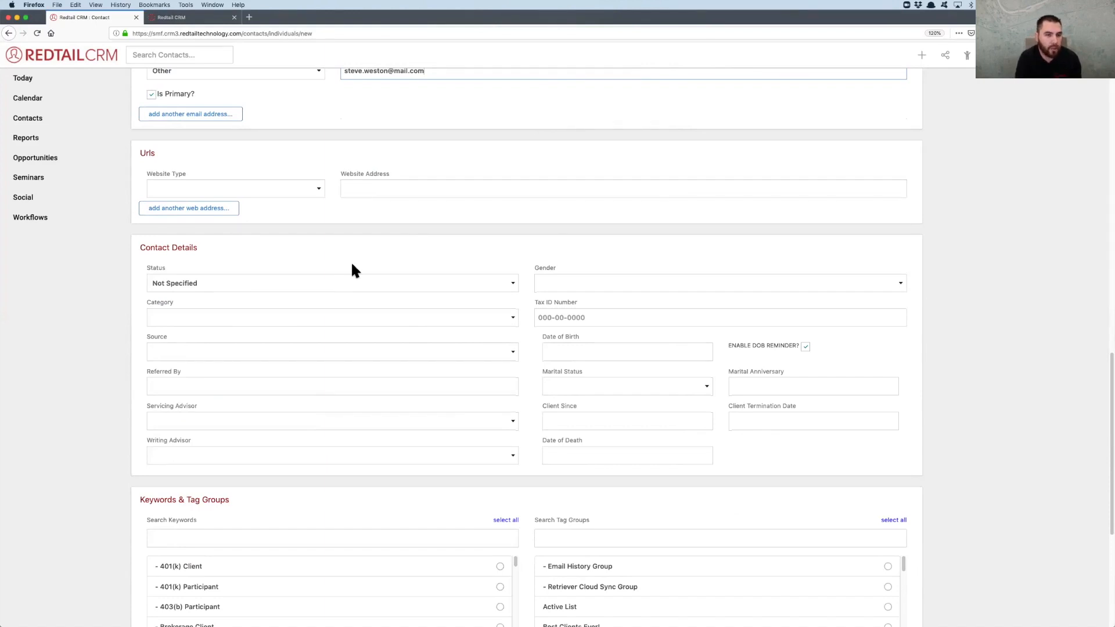
pyautogui.click(334, 285)
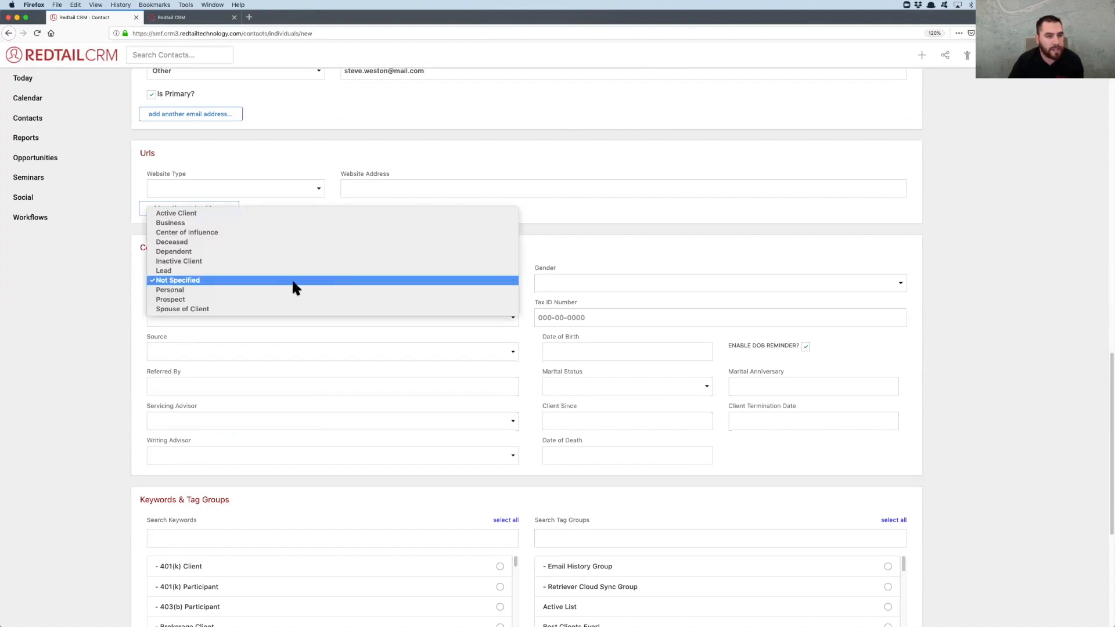
pyautogui.click(235, 270)
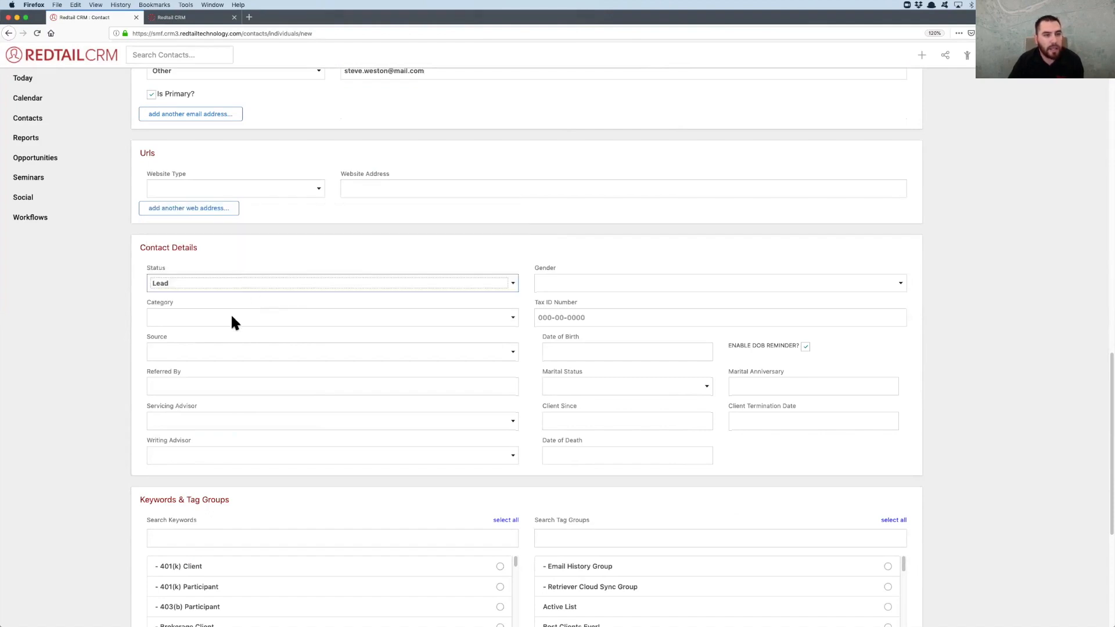
pyautogui.click(232, 317)
pyautogui.scroll(-3, 209, 453)
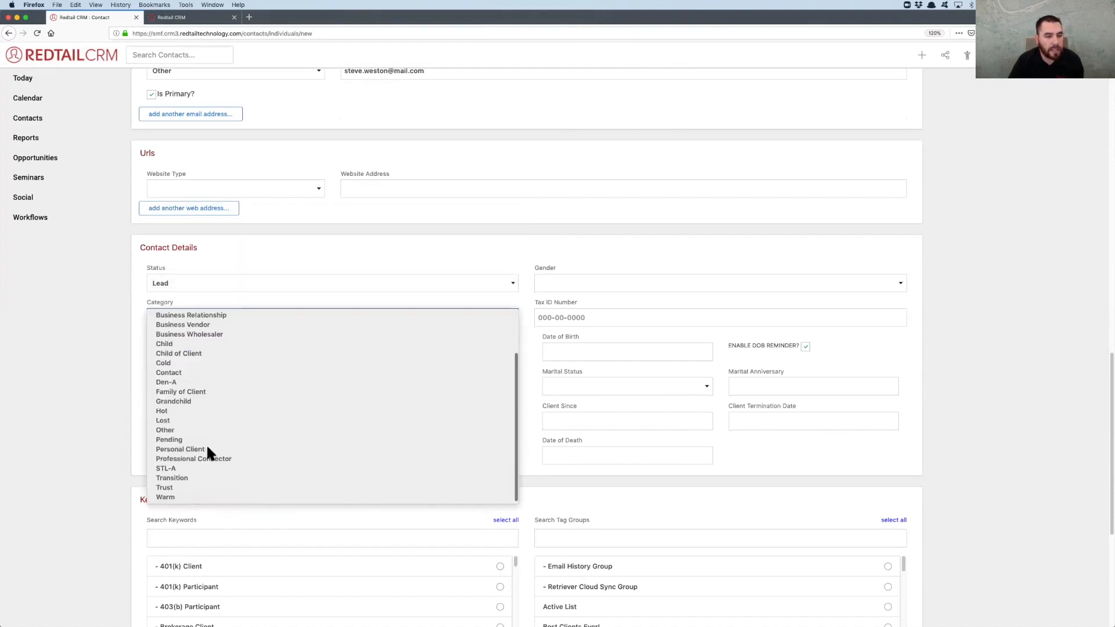
pyautogui.click(186, 495)
pyautogui.click(533, 452)
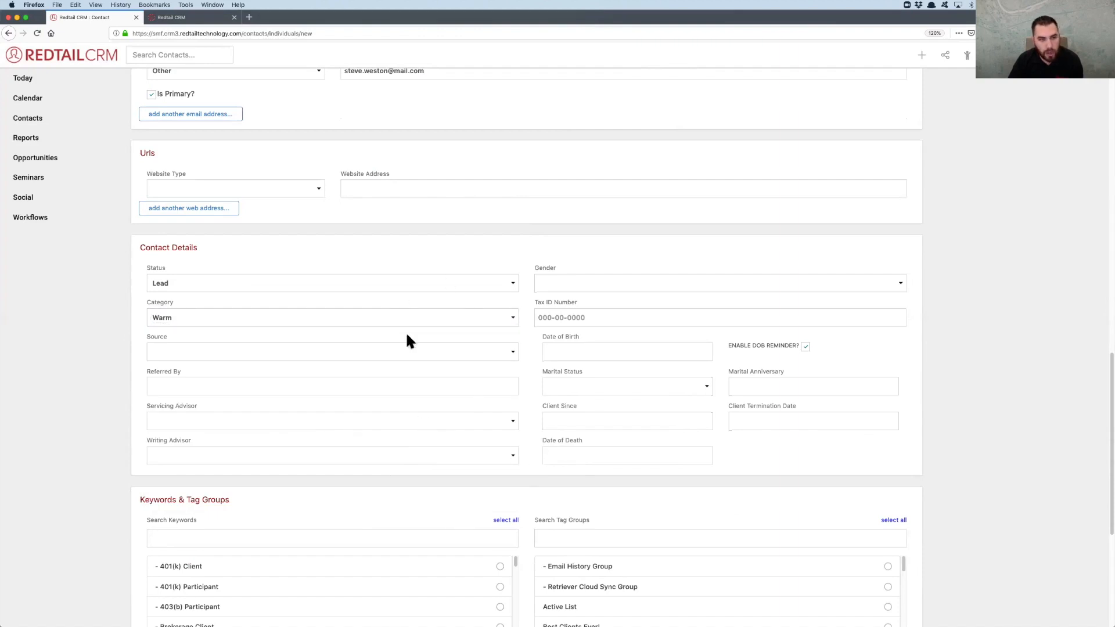
# Save the new contact and review the open workflow tasks on its record
pyautogui.scroll(-5, 494, 357)
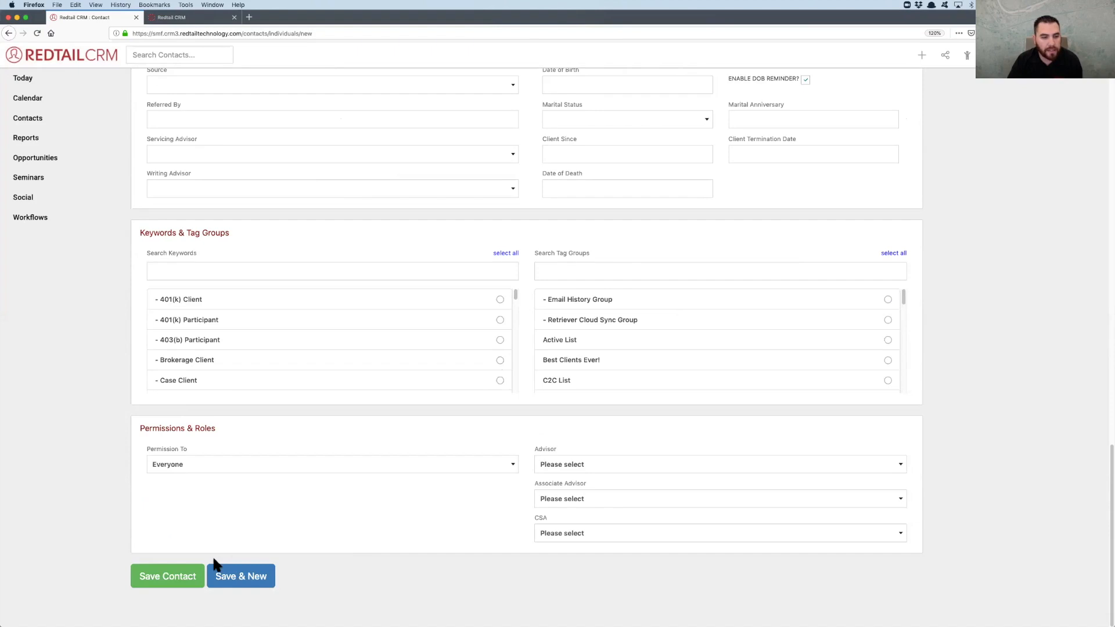
pyautogui.scroll(3, 405, 231)
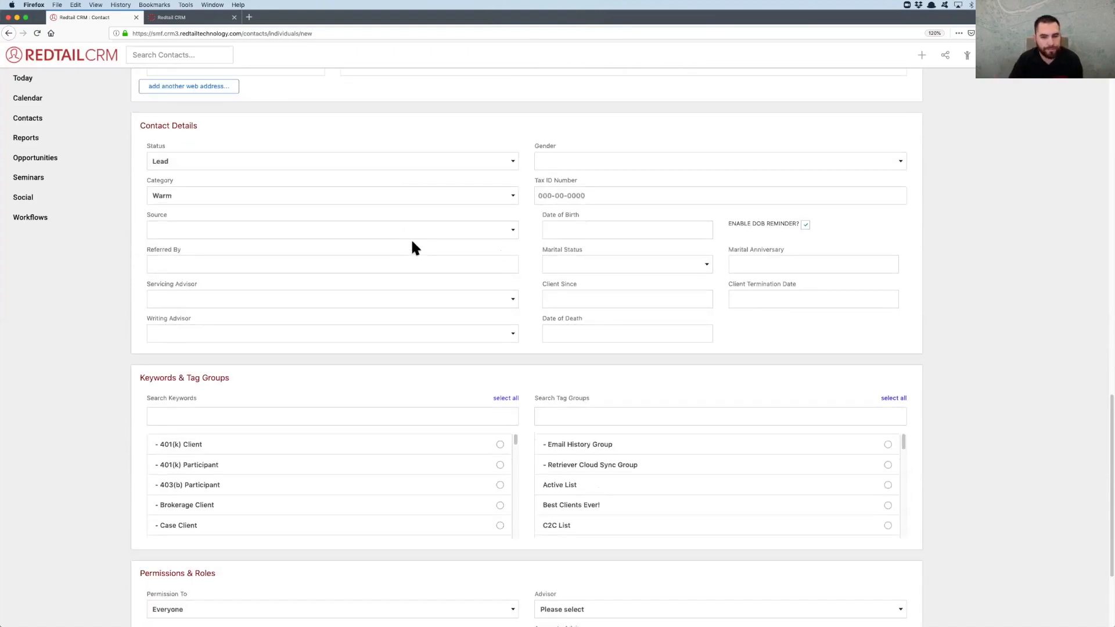
pyautogui.scroll(-3, 499, 409)
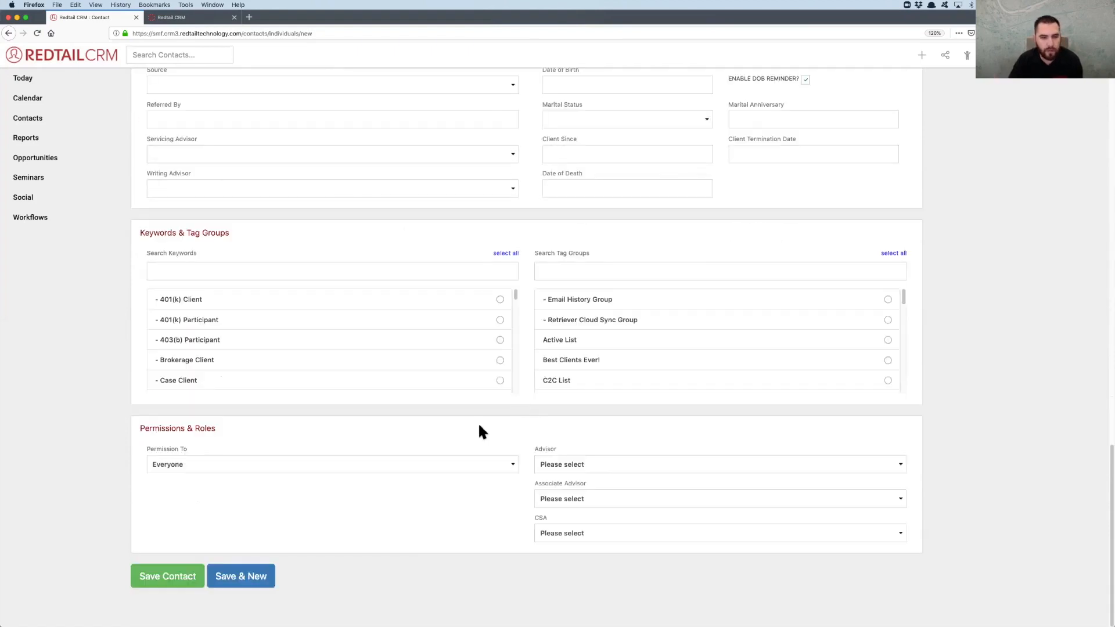
pyautogui.click(194, 584)
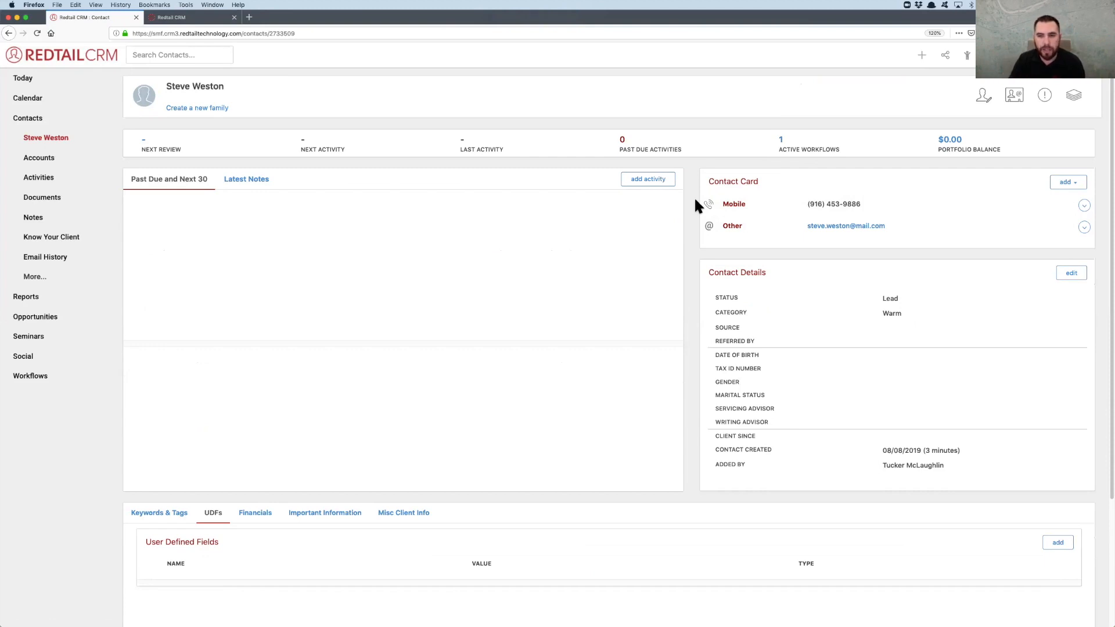
pyautogui.scroll(-5, 695, 200)
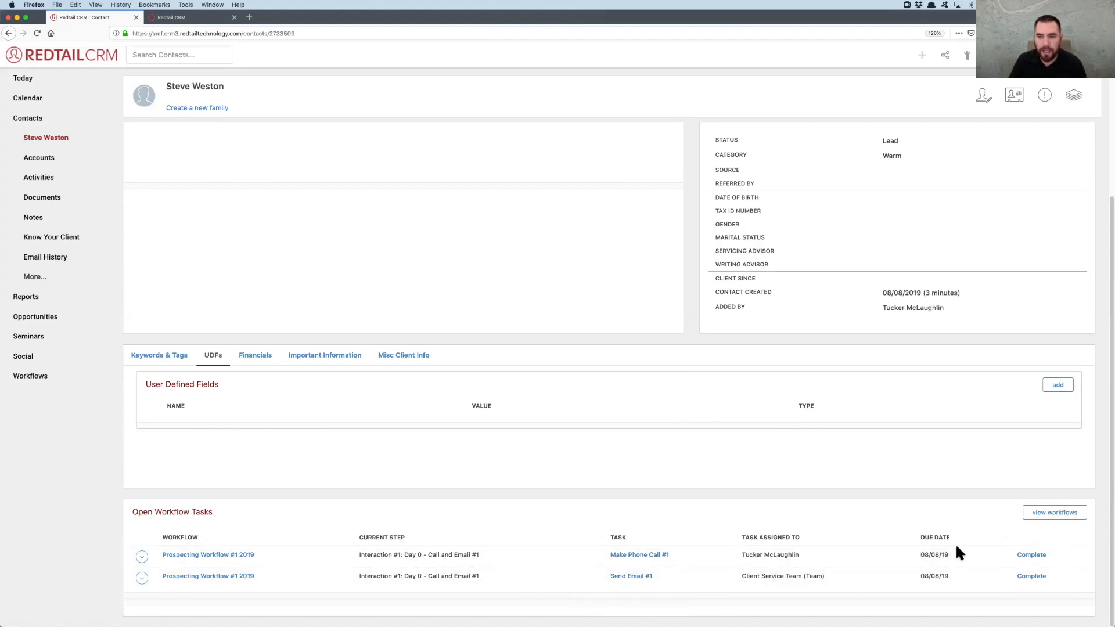
pyautogui.scroll(5, 957, 550)
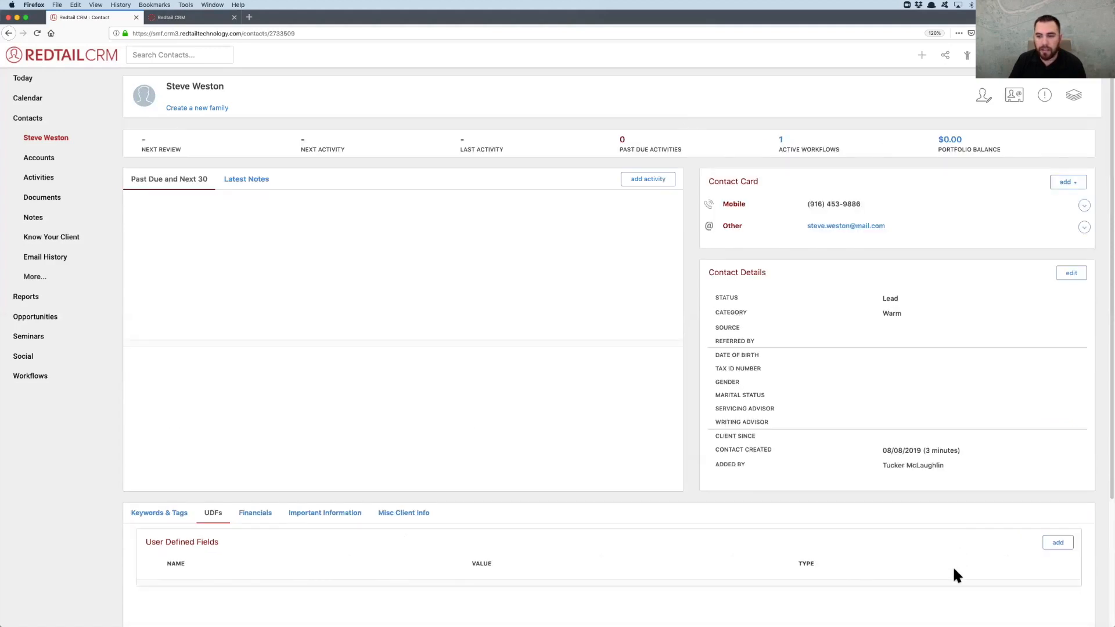
pyautogui.scroll(-5, 957, 575)
pyautogui.scroll(5, 904, 453)
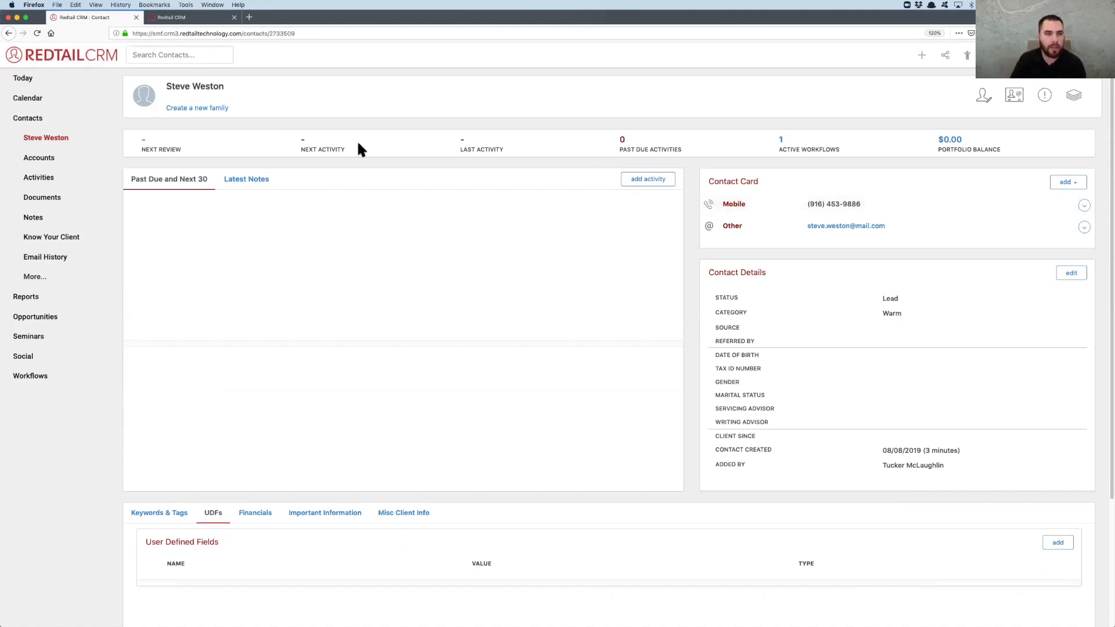
# Start a new note on the contact recording that the lead was called and a VM was left for call #1
pyautogui.click(263, 183)
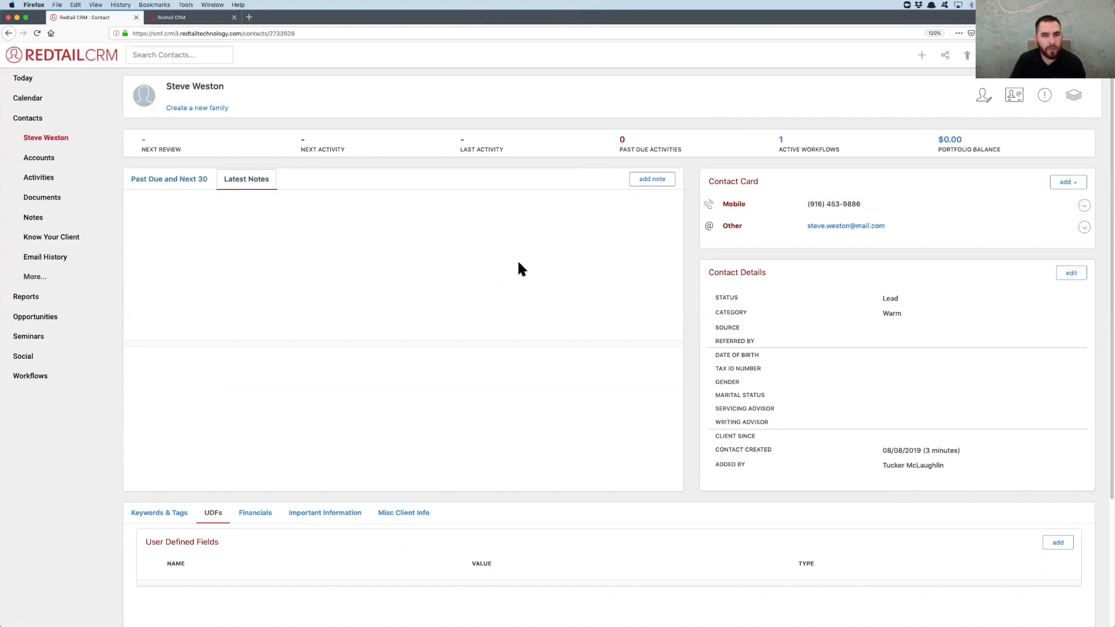
pyautogui.click(651, 179)
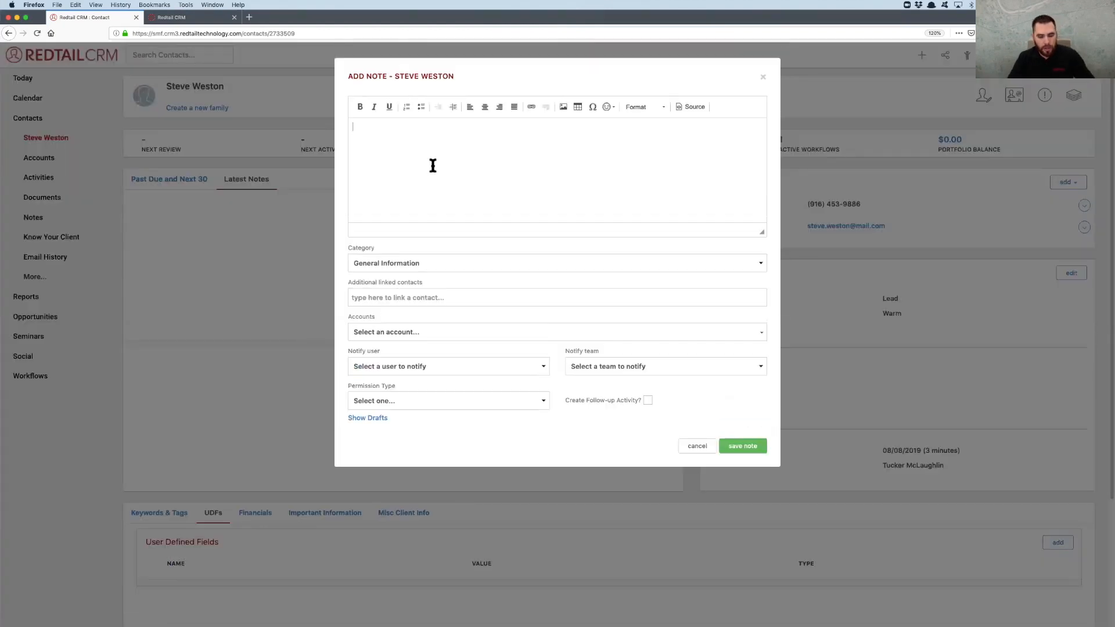
pyautogui.write('Called ste')
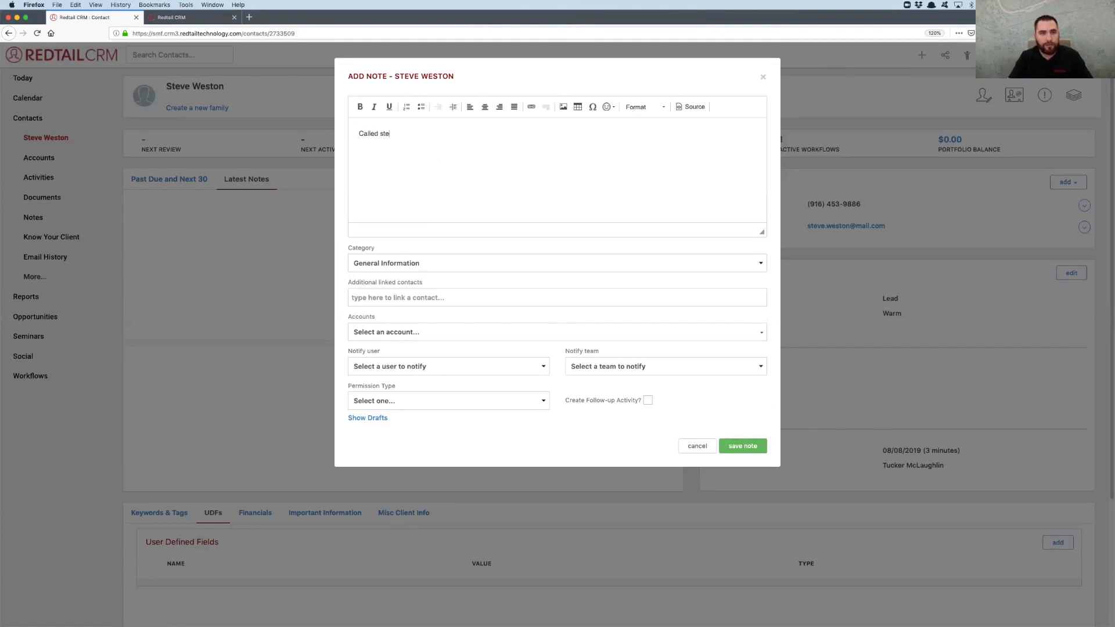
pyautogui.write('ve.')
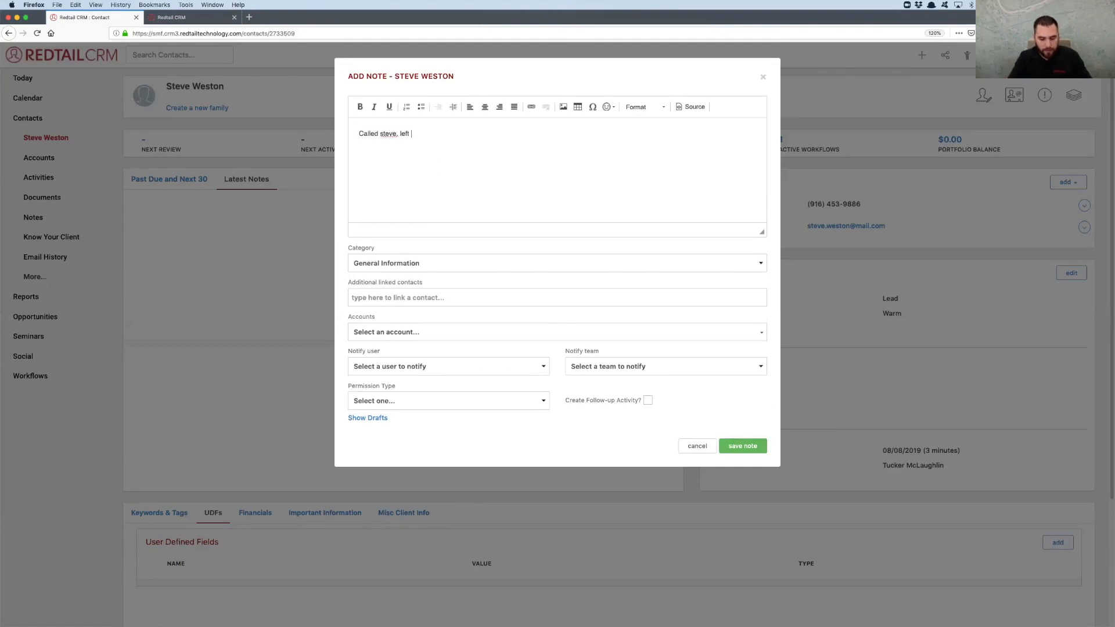
pyautogui.write(' left VM for call #1')
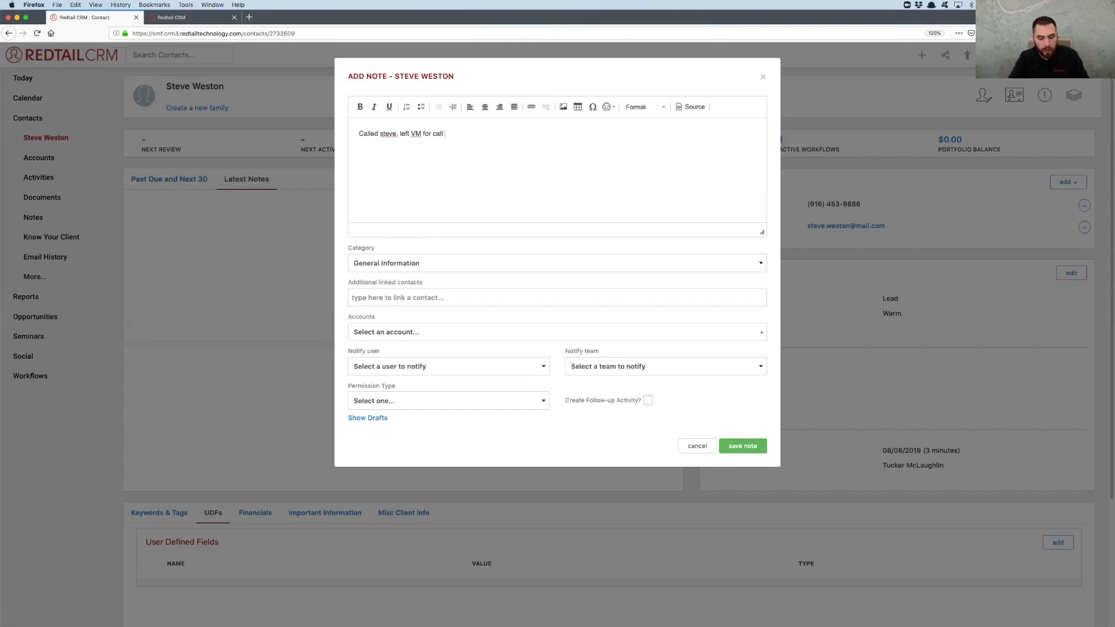
# Set the note's category to Prospecting and save the note
pyautogui.click(438, 263)
pyautogui.scroll(-10, 463, 343)
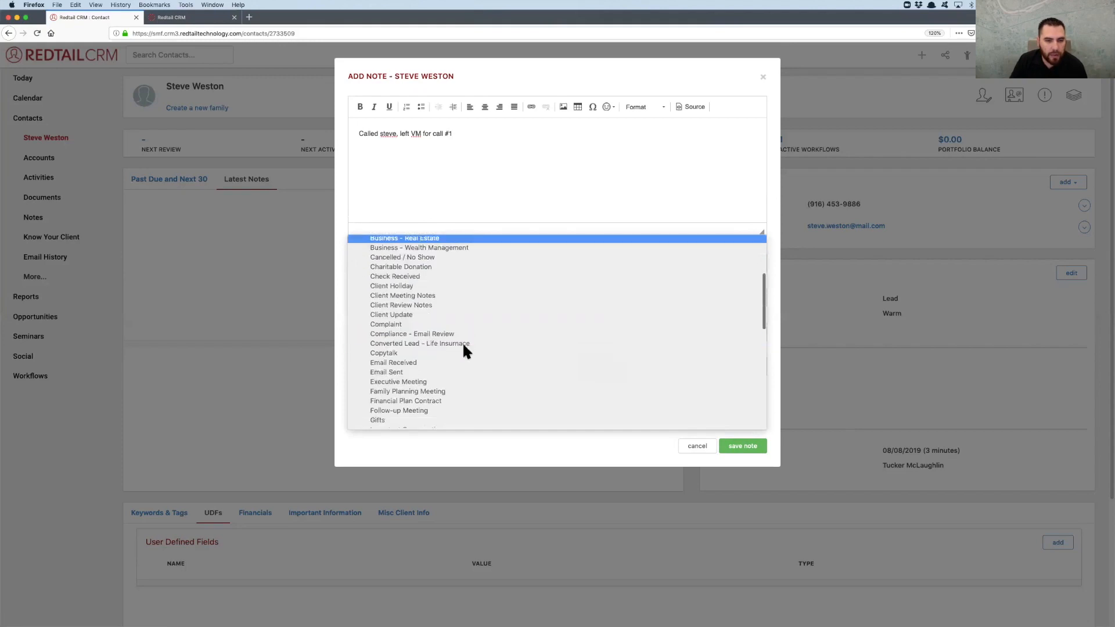
pyautogui.scroll(-3, 462, 351)
pyautogui.click(400, 365)
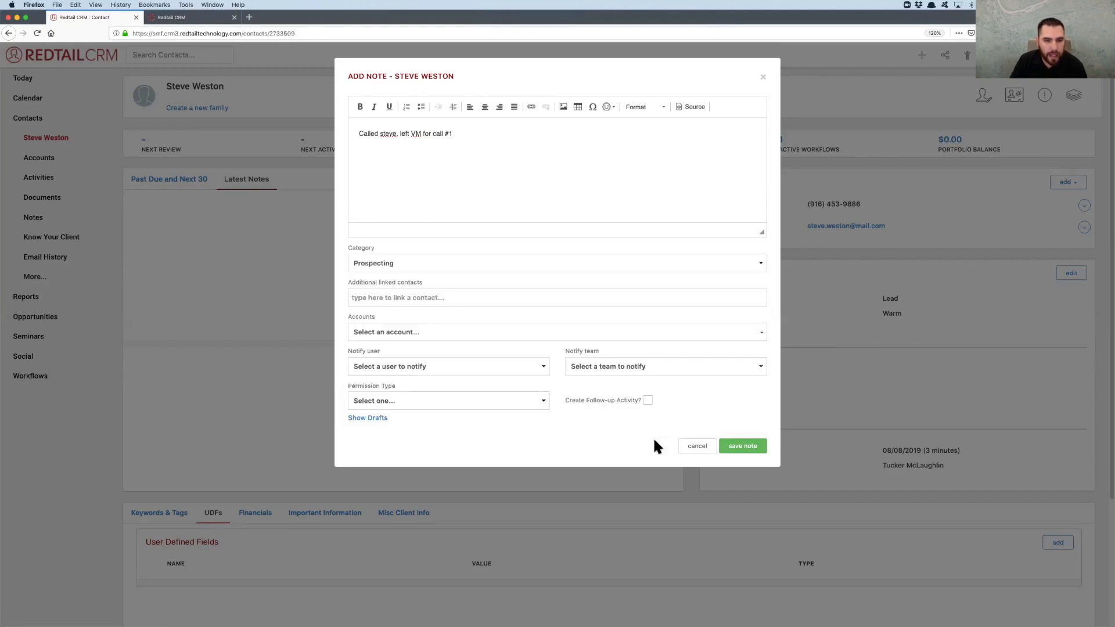
pyautogui.click(741, 450)
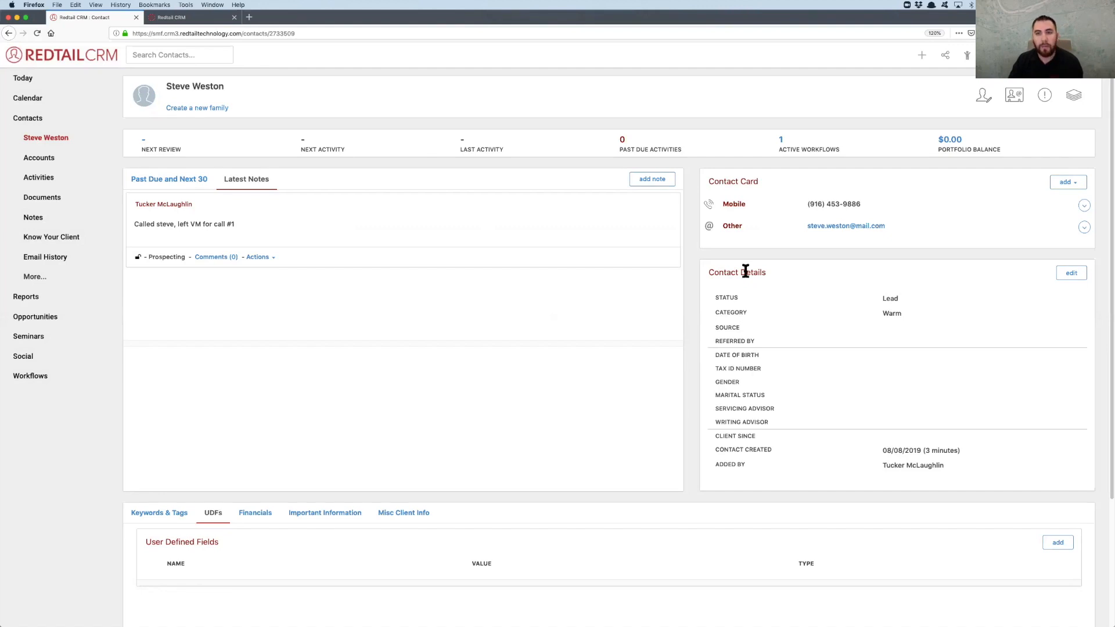
# Load the Prospecting Email #1 - Introduction Email template into a message to the contact, and cancel the message without sending it
pyautogui.click(850, 227)
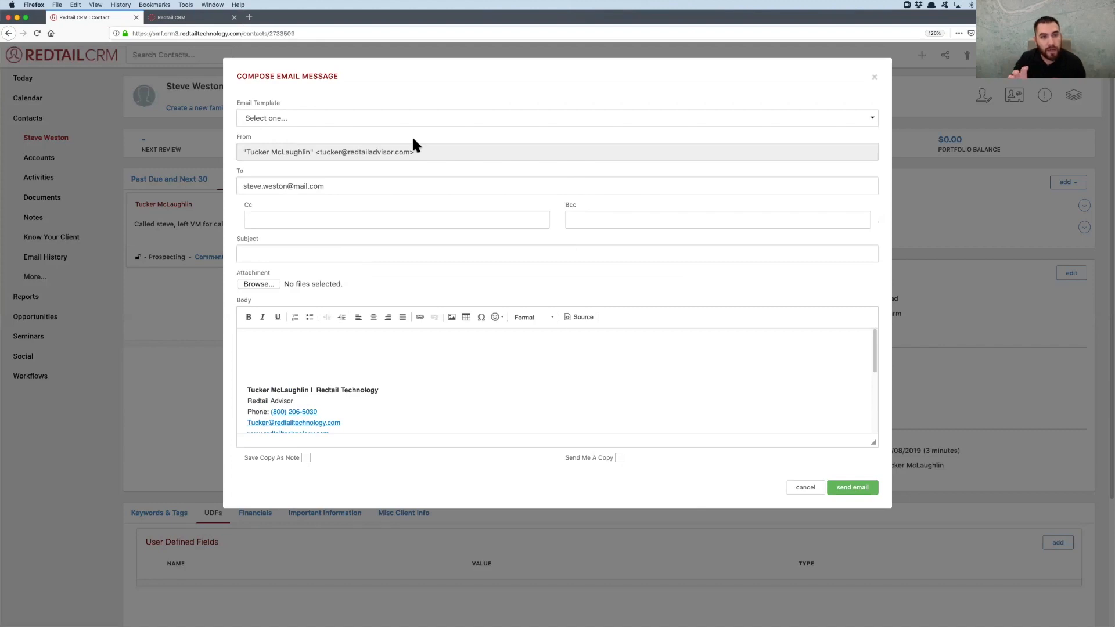
pyautogui.click(373, 119)
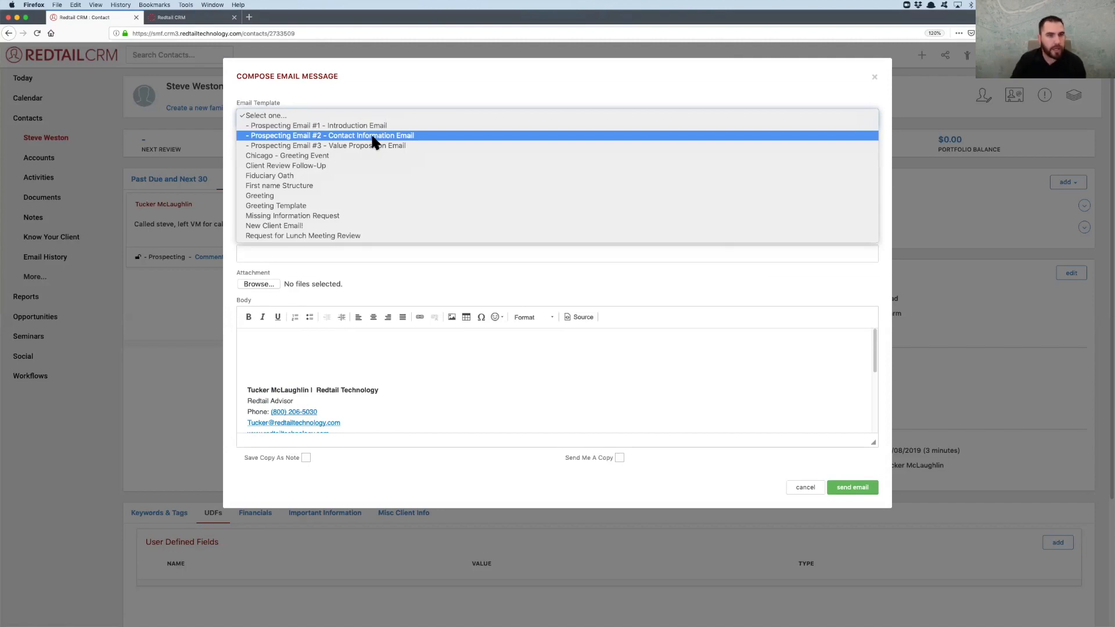
pyautogui.click(344, 127)
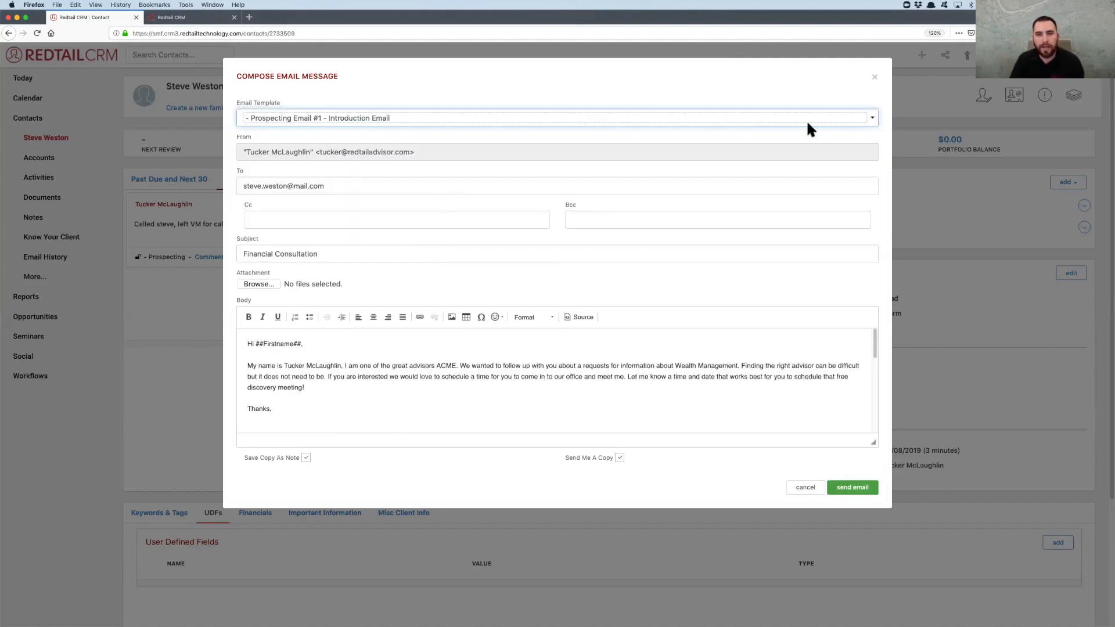
pyautogui.click(805, 487)
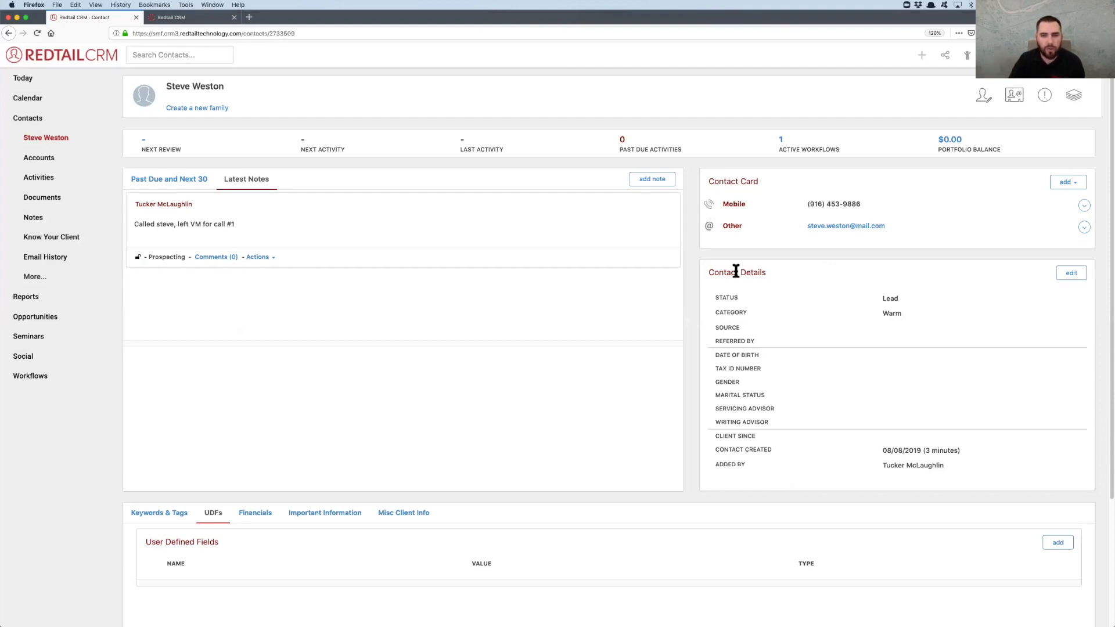
# Complete the Make Phone Call #1 task and review the contact's remaining open workflow tasks
pyautogui.scroll(-5, 736, 271)
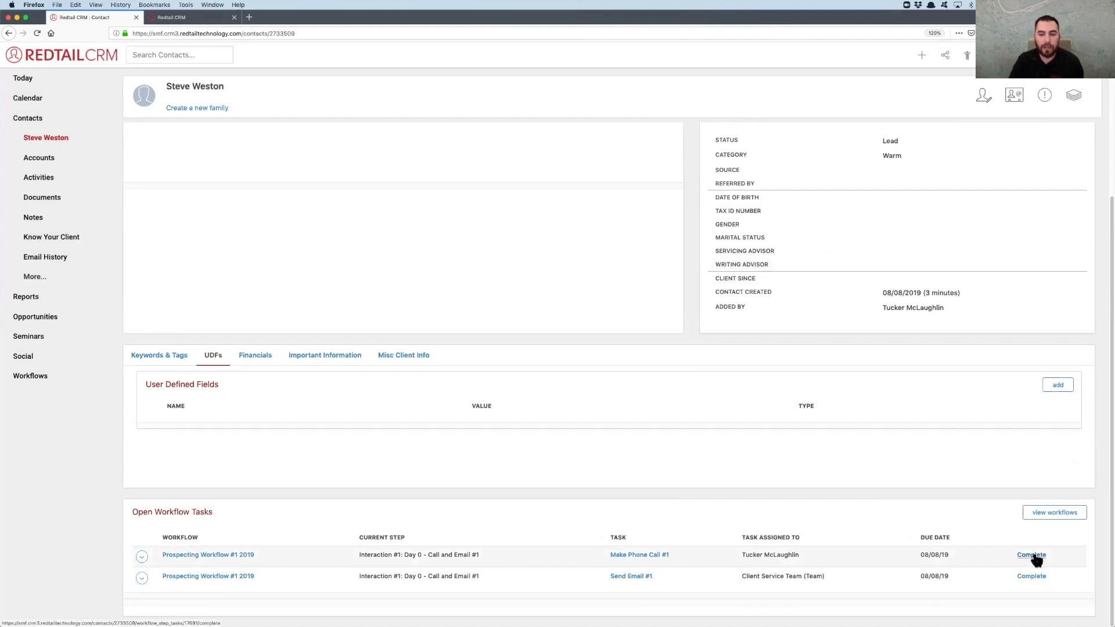
pyautogui.click(1033, 556)
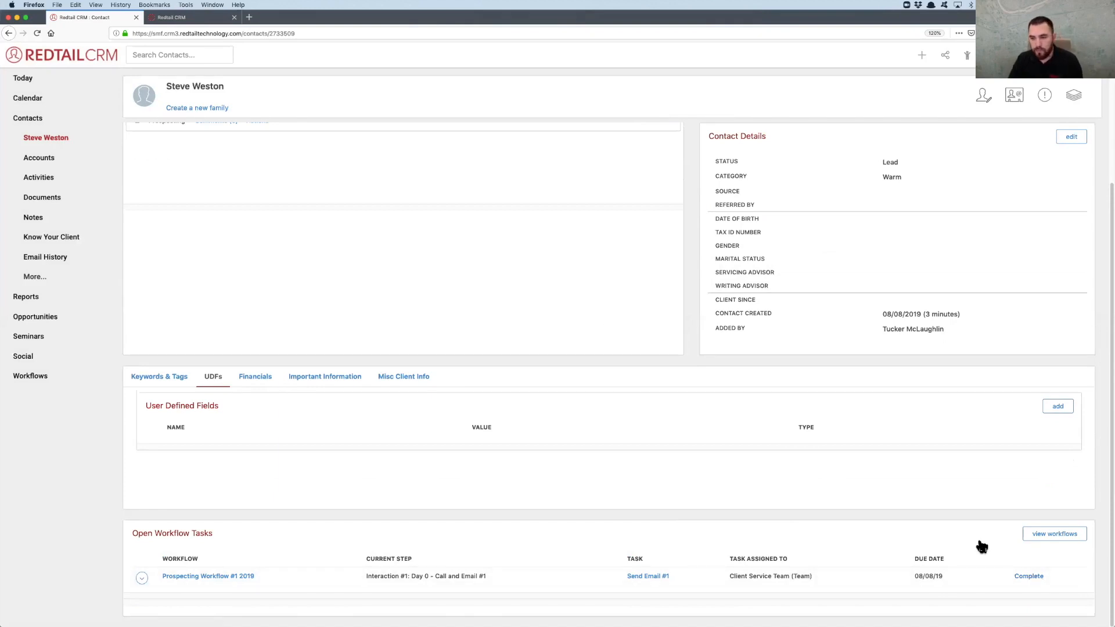
pyautogui.scroll(5, 730, 509)
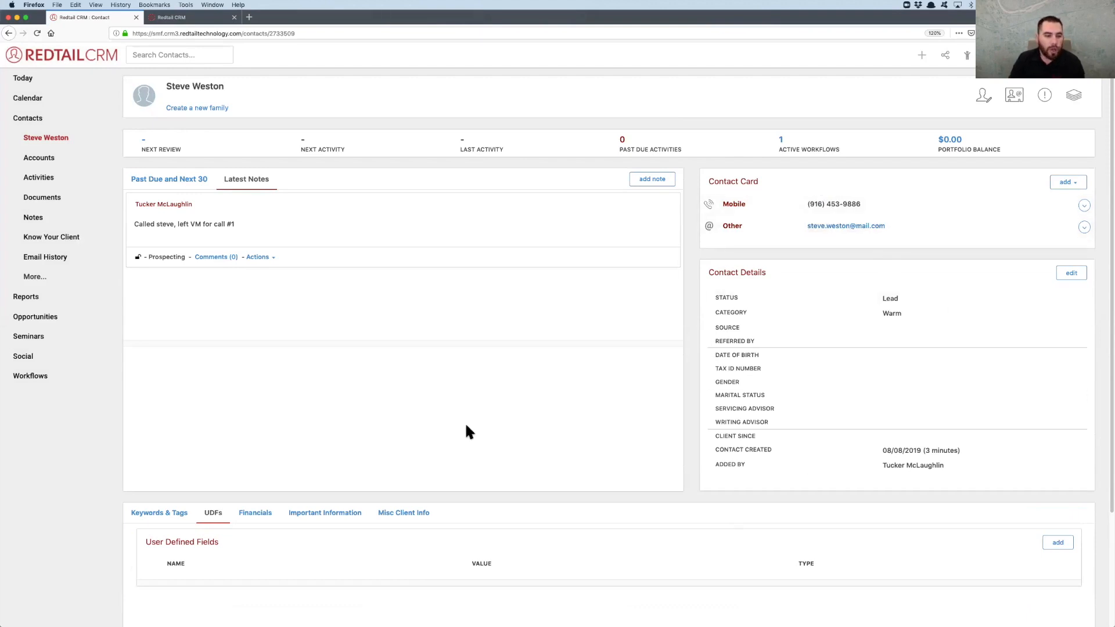
pyautogui.scroll(-3, 469, 431)
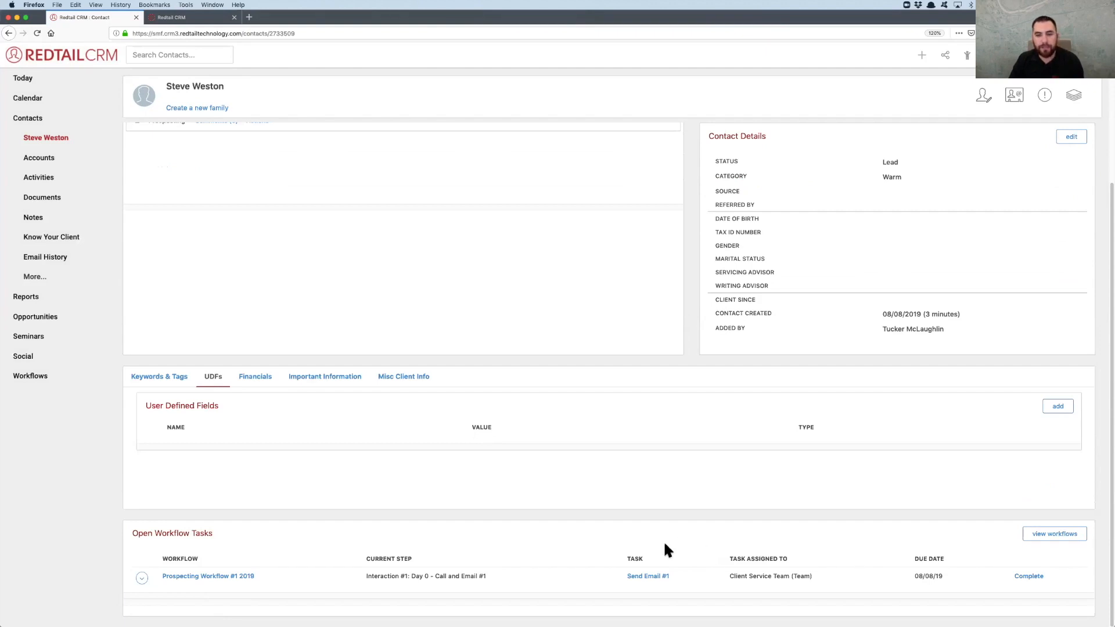
# Open the contact's Prospecting Workflow #1 2019 and delete the Send Email #1 task from Interaction #1
pyautogui.click(143, 577)
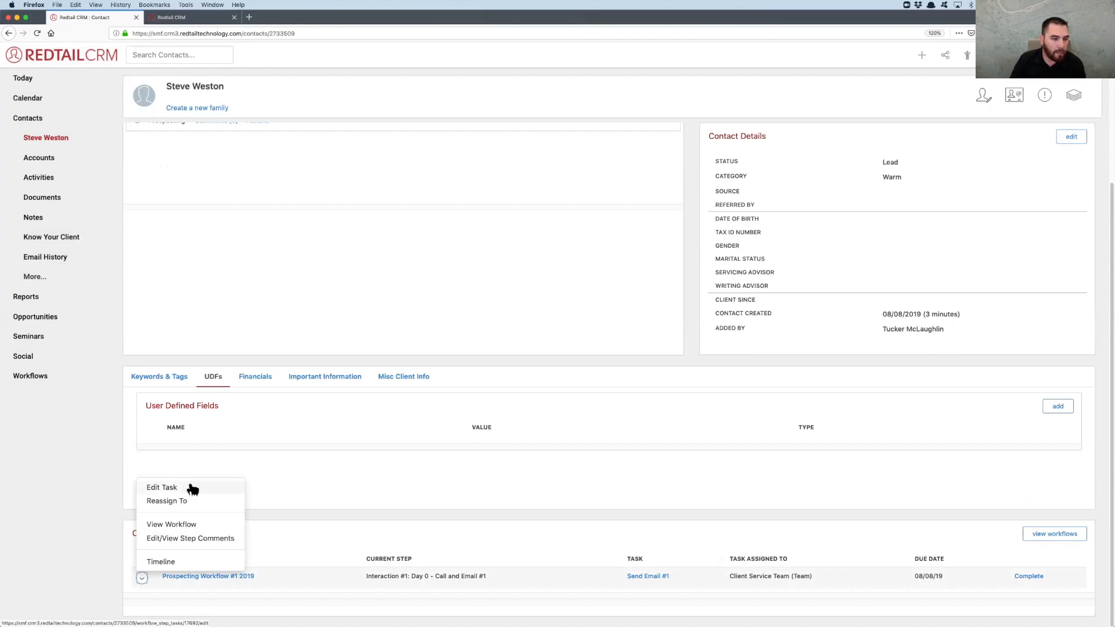
pyautogui.click(232, 577)
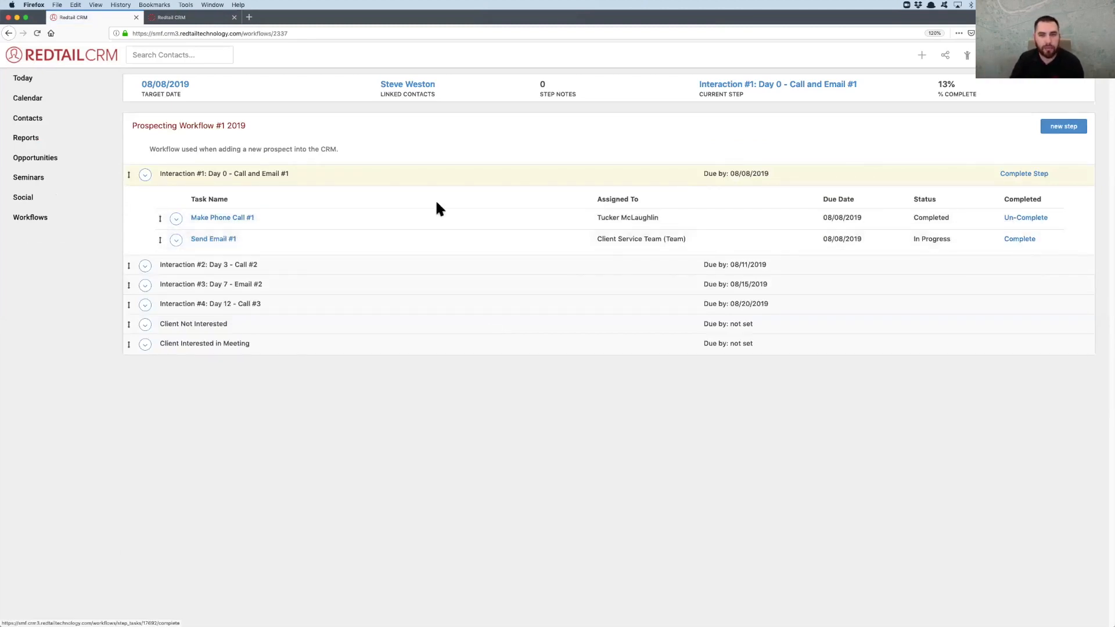
pyautogui.click(177, 241)
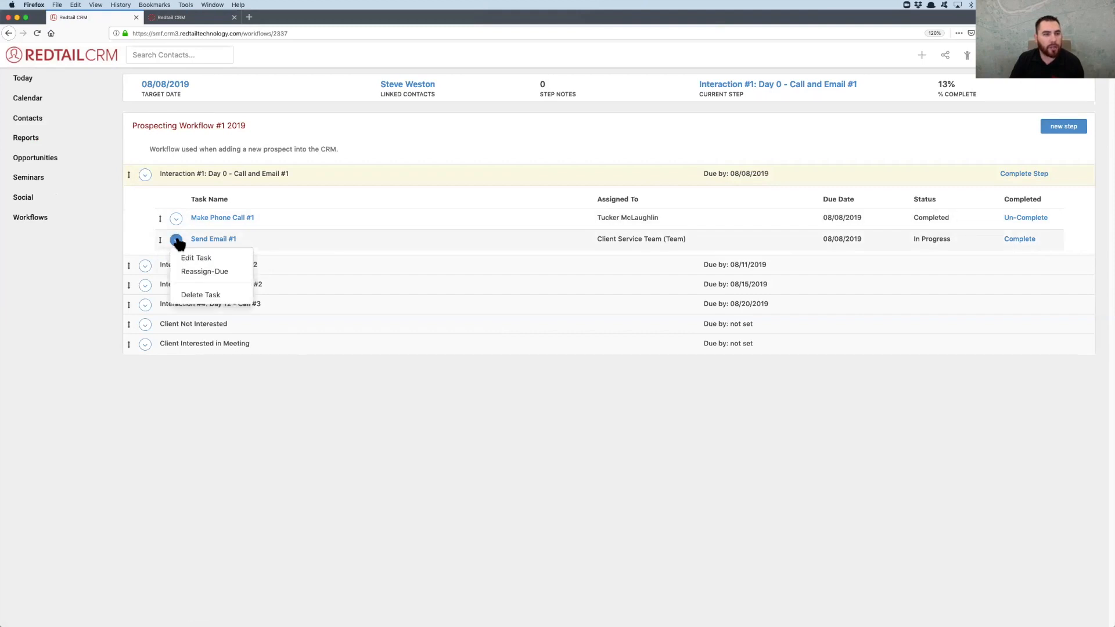
pyautogui.click(206, 296)
pyautogui.click(581, 268)
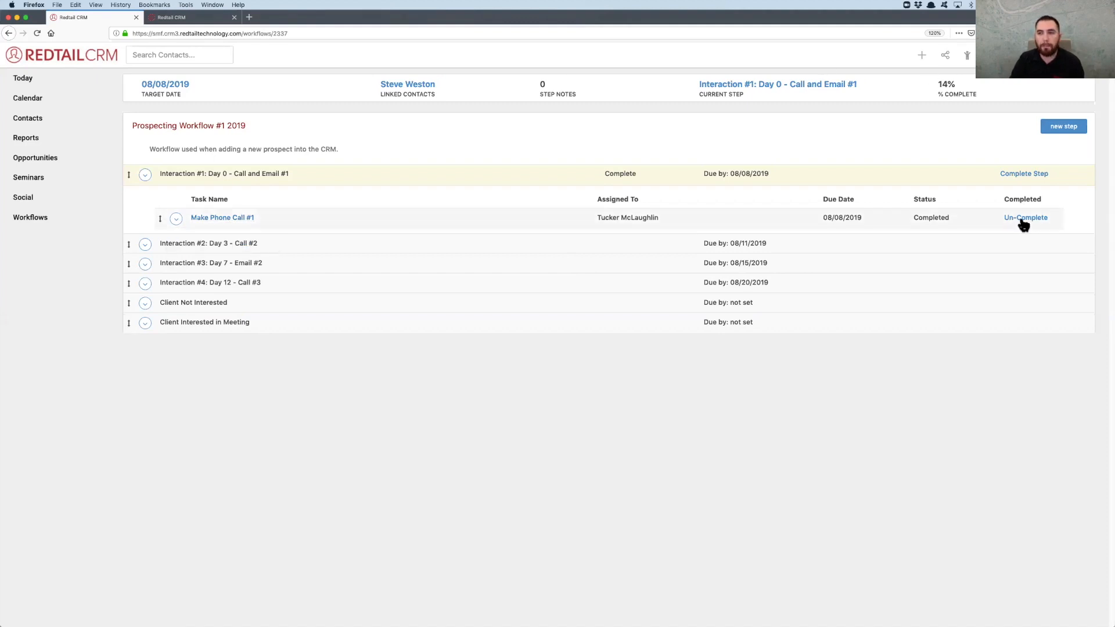
# Complete the Interaction #1 step with the outcome Call and Email #1 Completed, leading to Interaction #2: Day 3 - Call #2
pyautogui.click(1026, 174)
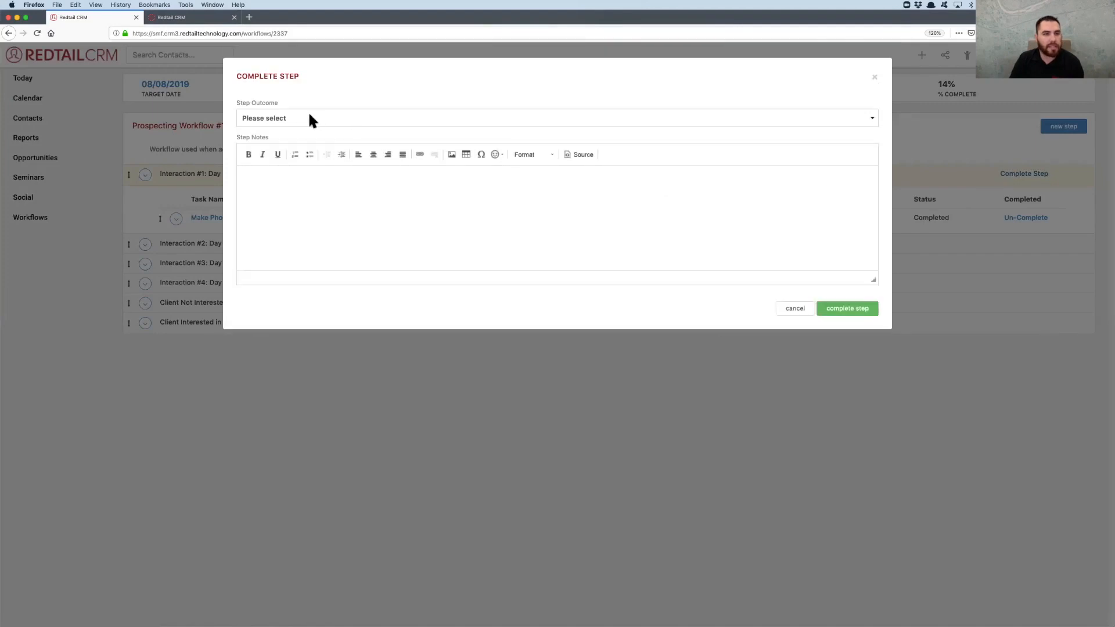
pyautogui.click(310, 116)
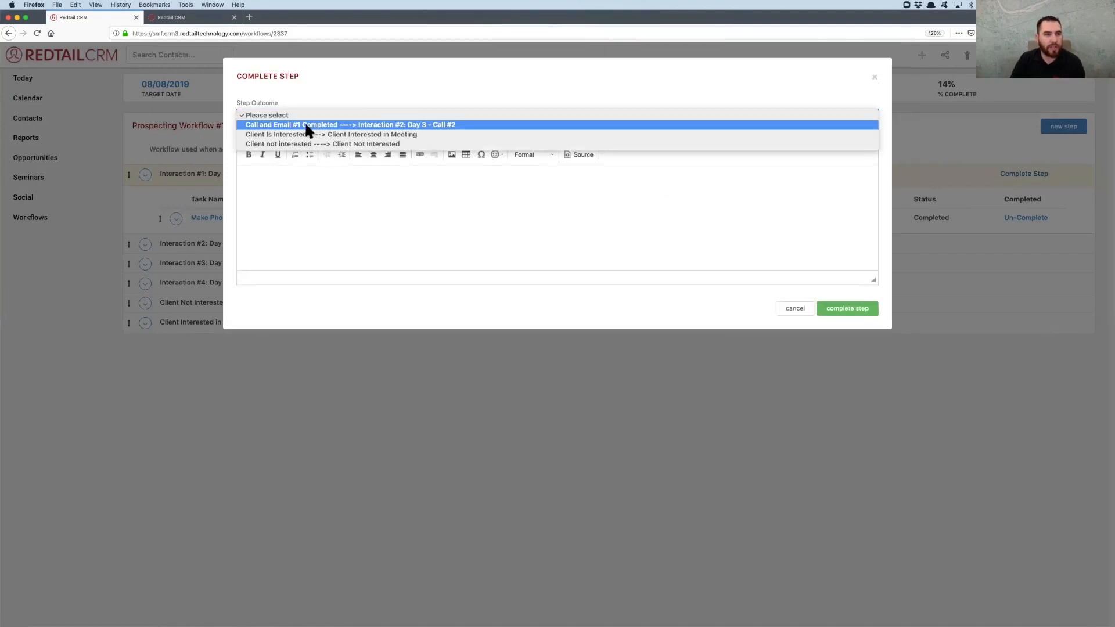
pyautogui.click(306, 126)
pyautogui.click(515, 229)
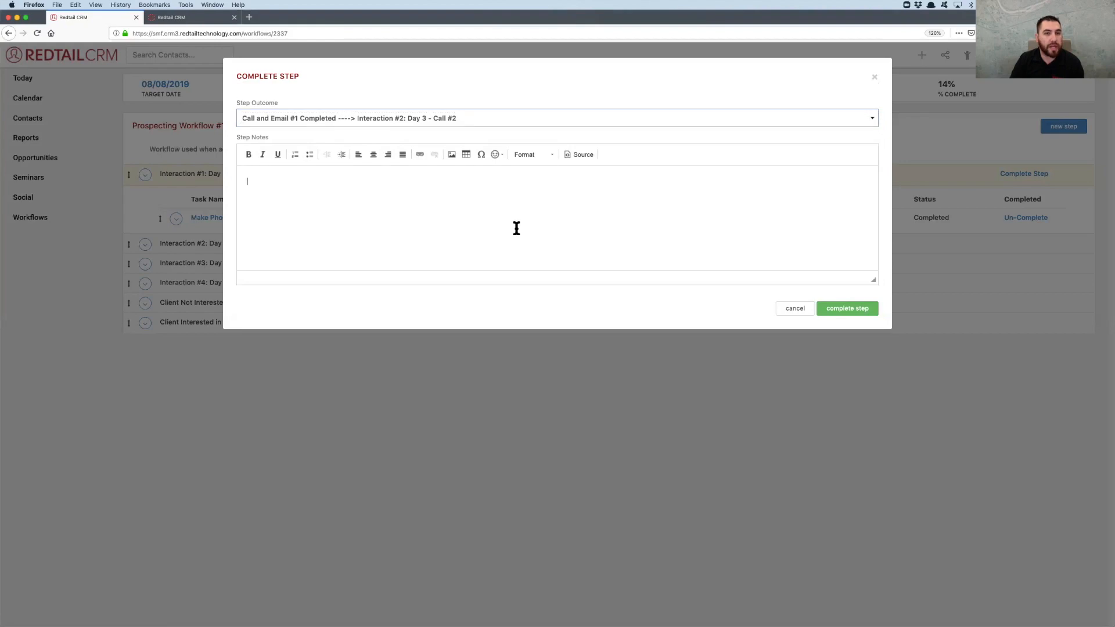
pyautogui.click(847, 310)
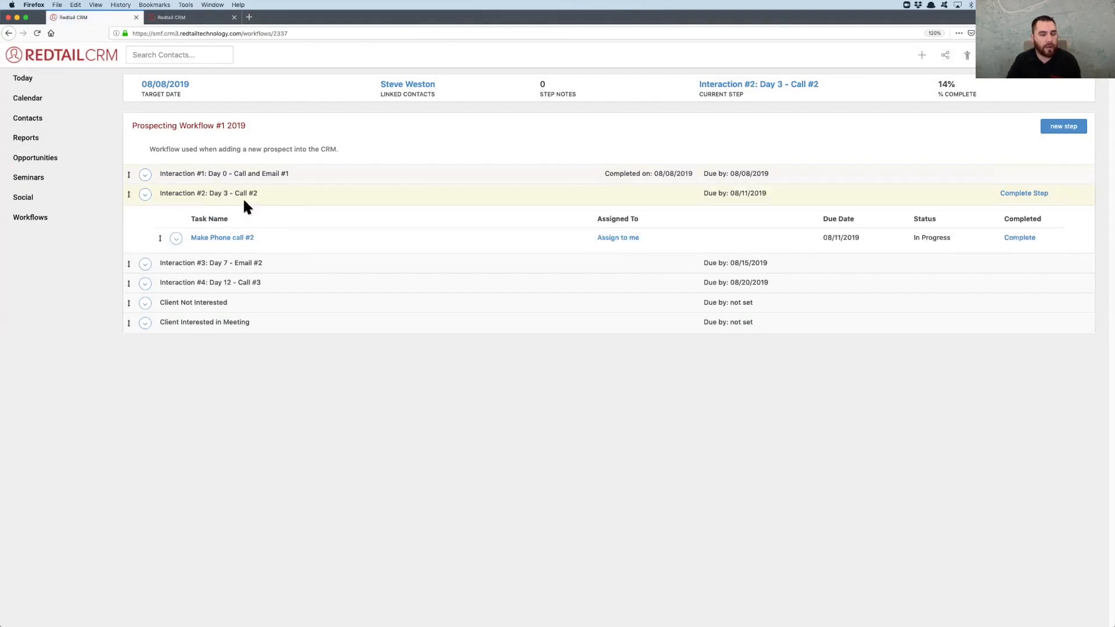
# Return to the linked contact's overview and review the open workflow tasks
pyautogui.moveTo(245, 243)
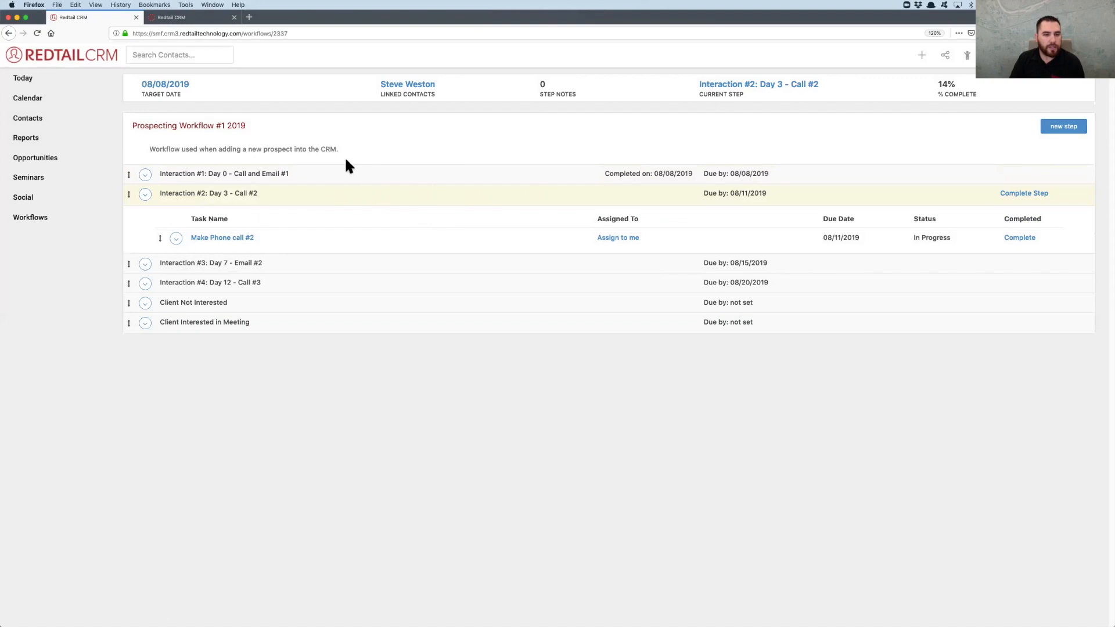
pyautogui.click(405, 87)
pyautogui.click(459, 200)
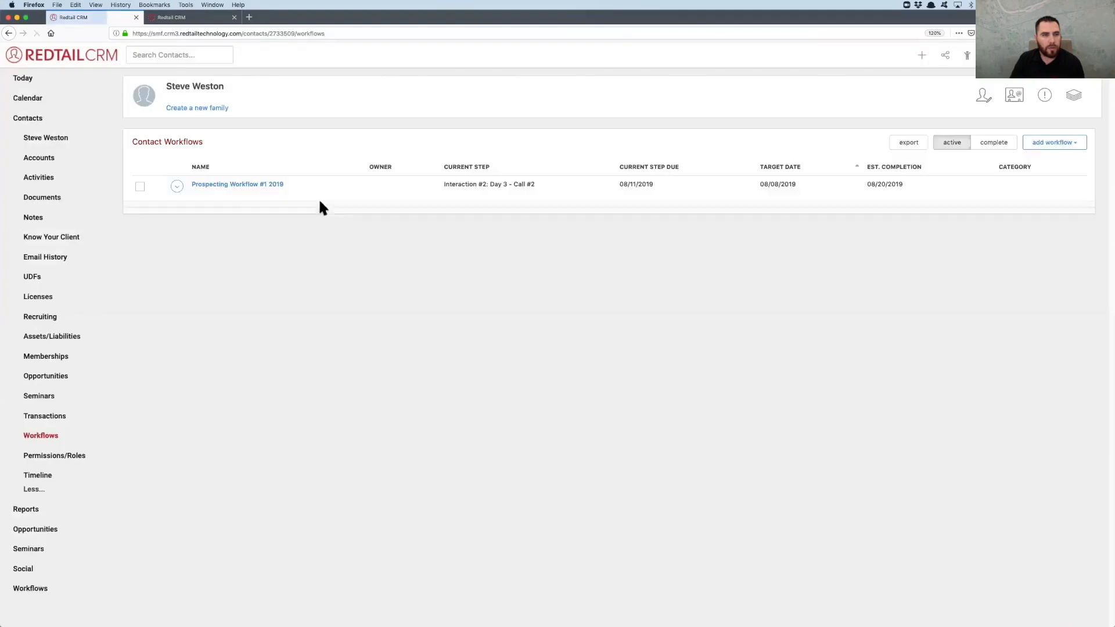
pyautogui.click(9, 33)
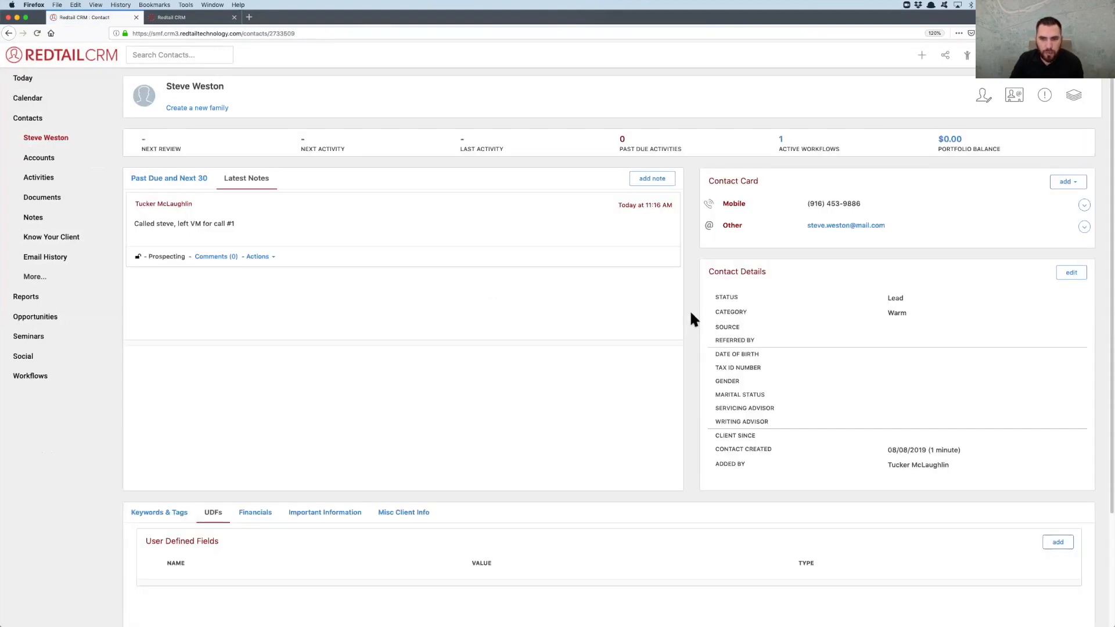
pyautogui.scroll(-3, 690, 318)
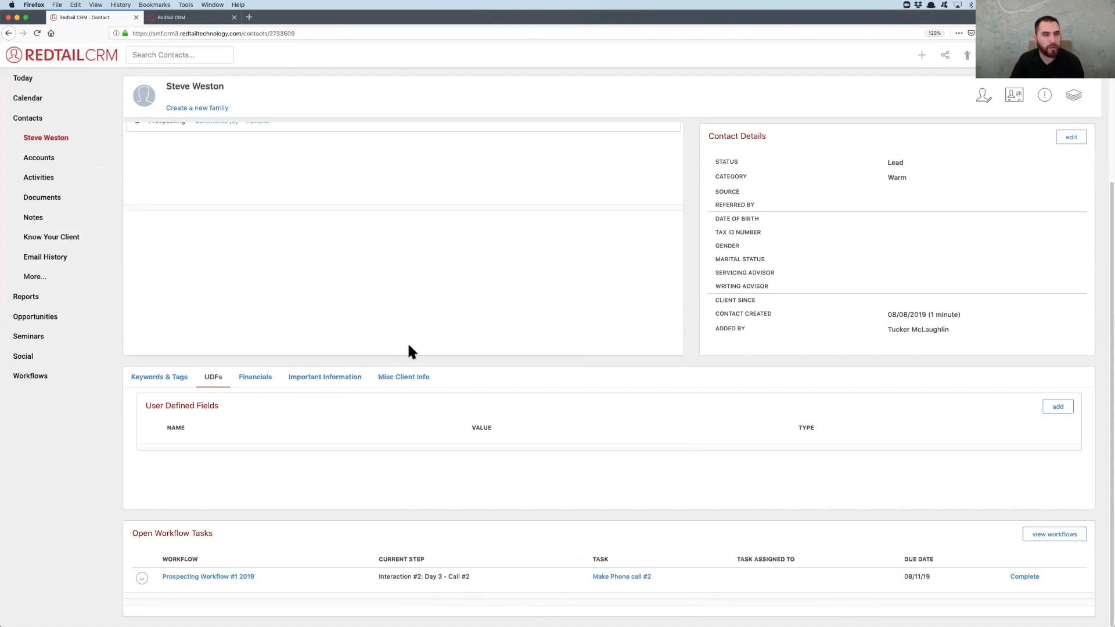
# Review today's dashboard and the full list of active workflow tasks, sorted by workflow name
pyautogui.click(27, 78)
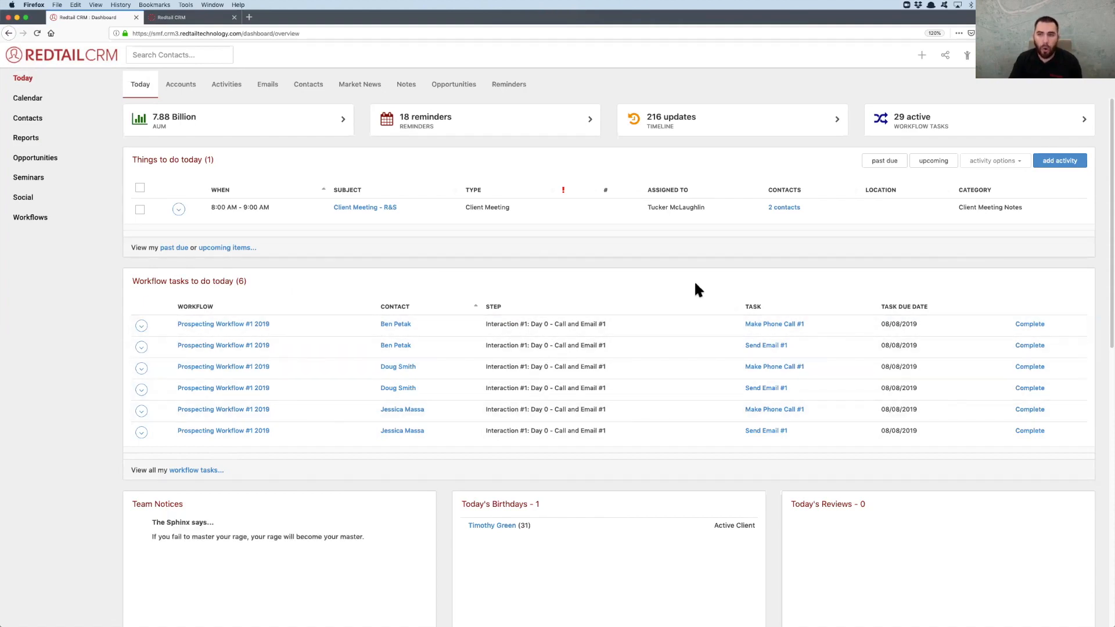
pyautogui.click(922, 127)
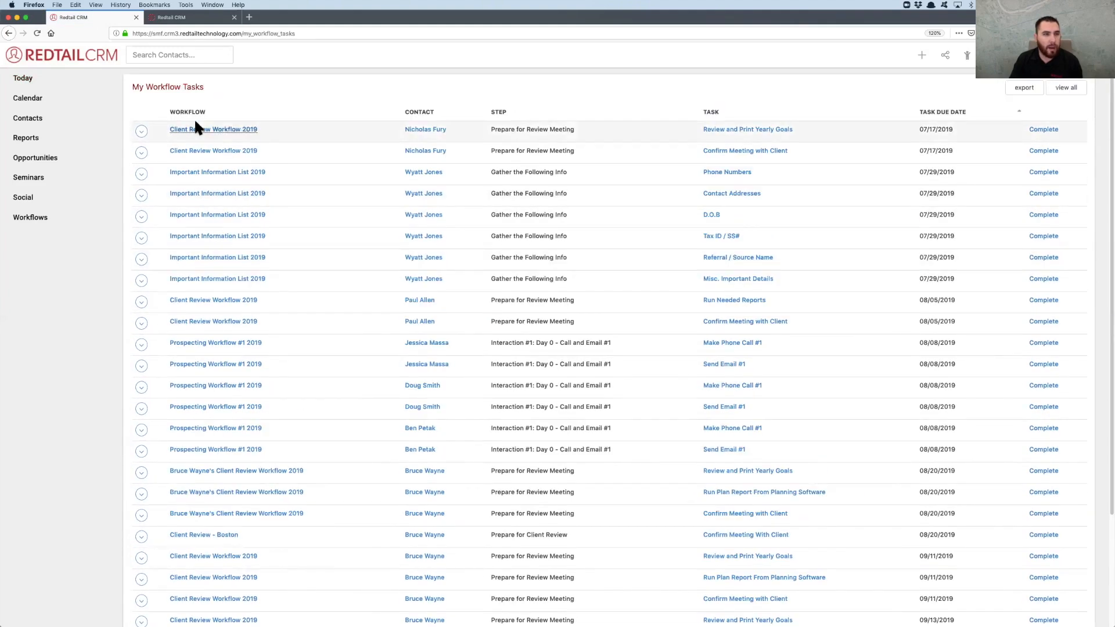
pyautogui.click(193, 114)
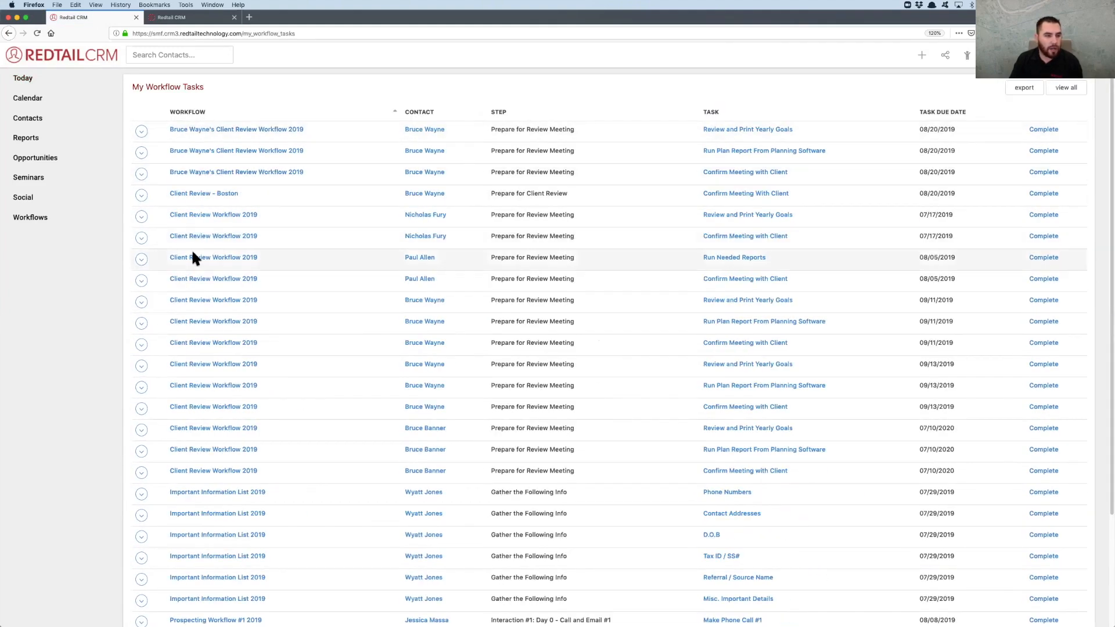
pyautogui.scroll(-3, 193, 257)
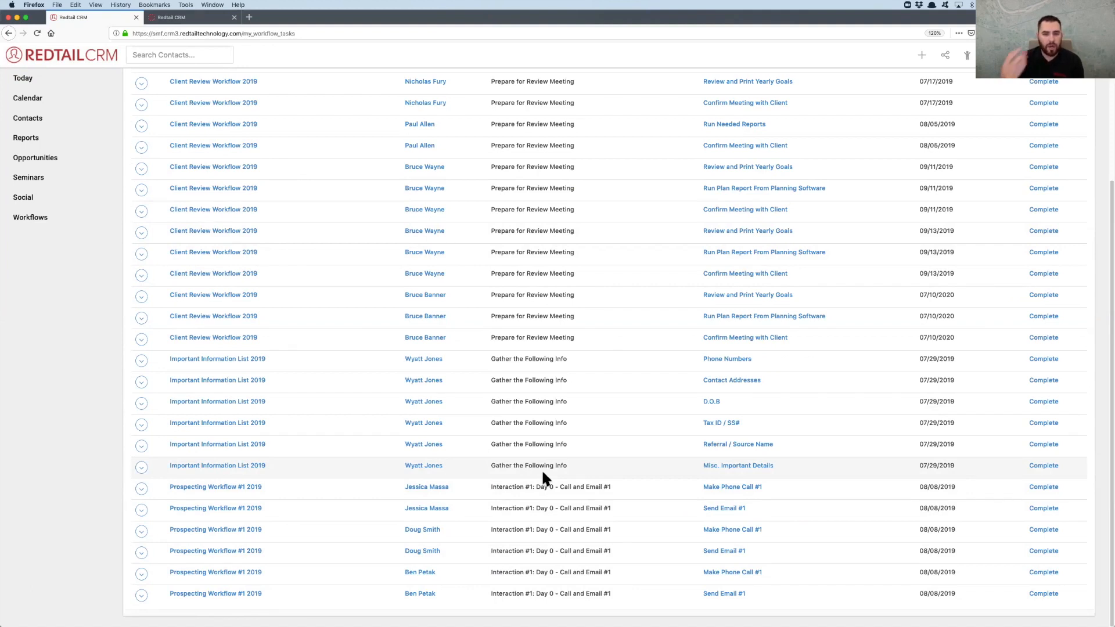
pyautogui.scroll(3, 593, 259)
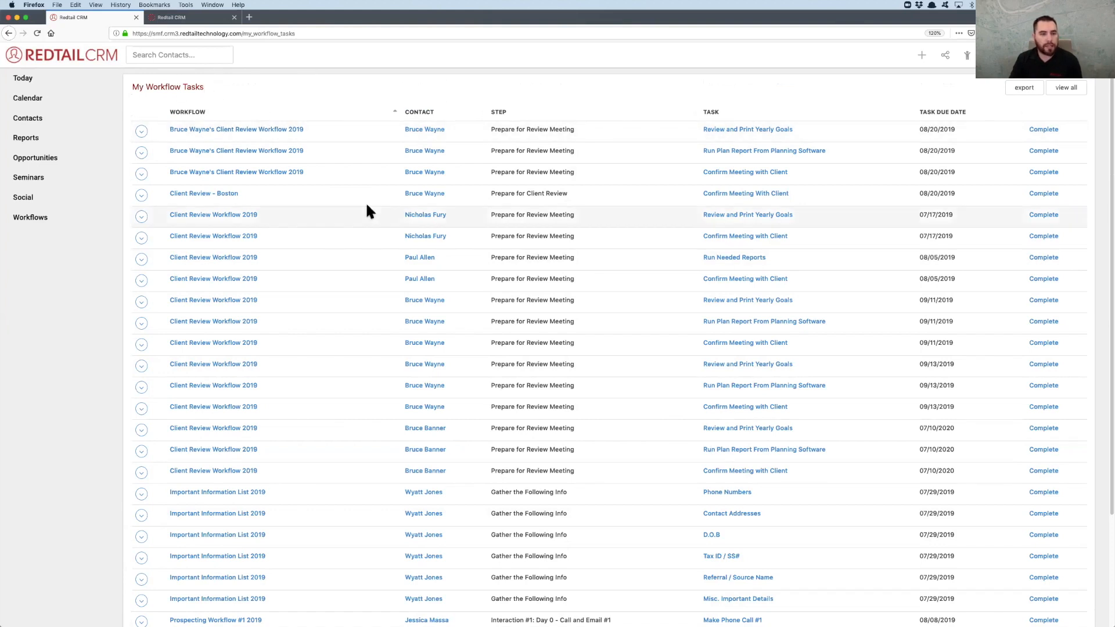
pyautogui.scroll(-3, 367, 209)
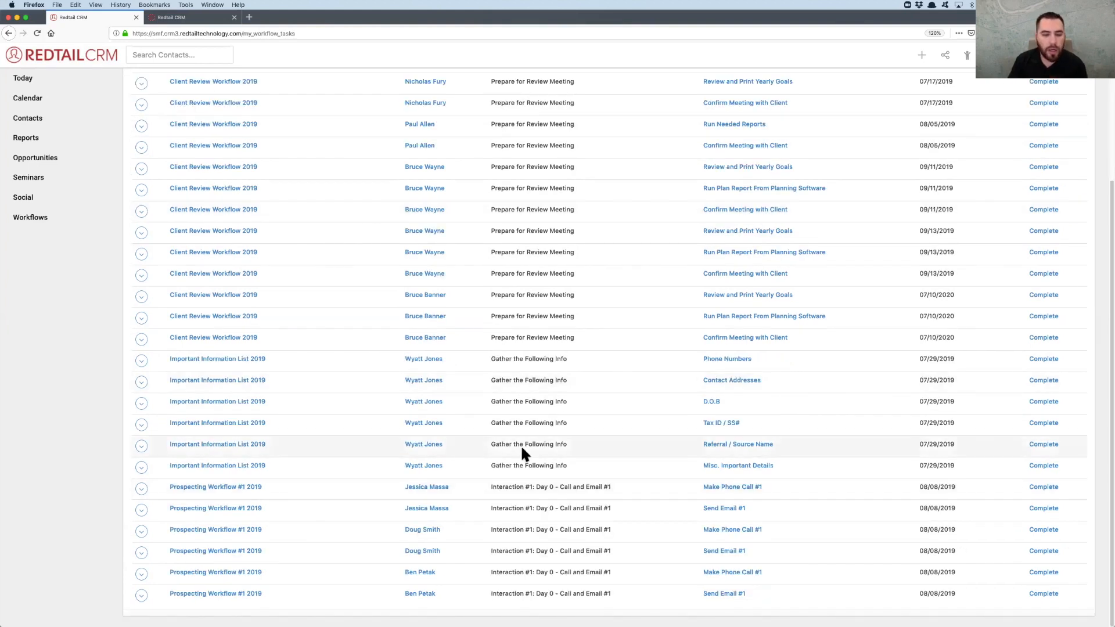
pyautogui.scroll(3, 615, 186)
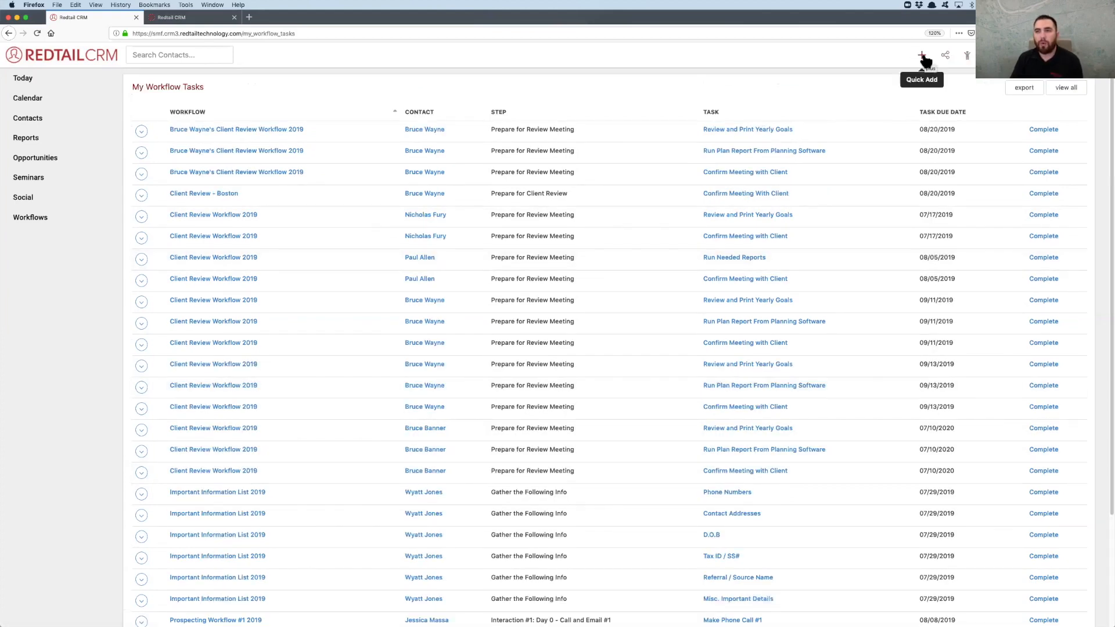
# Reopen the warm lead from the recently viewed contacts and complete Make Phone call #2 with the outcome Client is Interested, leading to Client Interested in Meeting
pyautogui.click(968, 56)
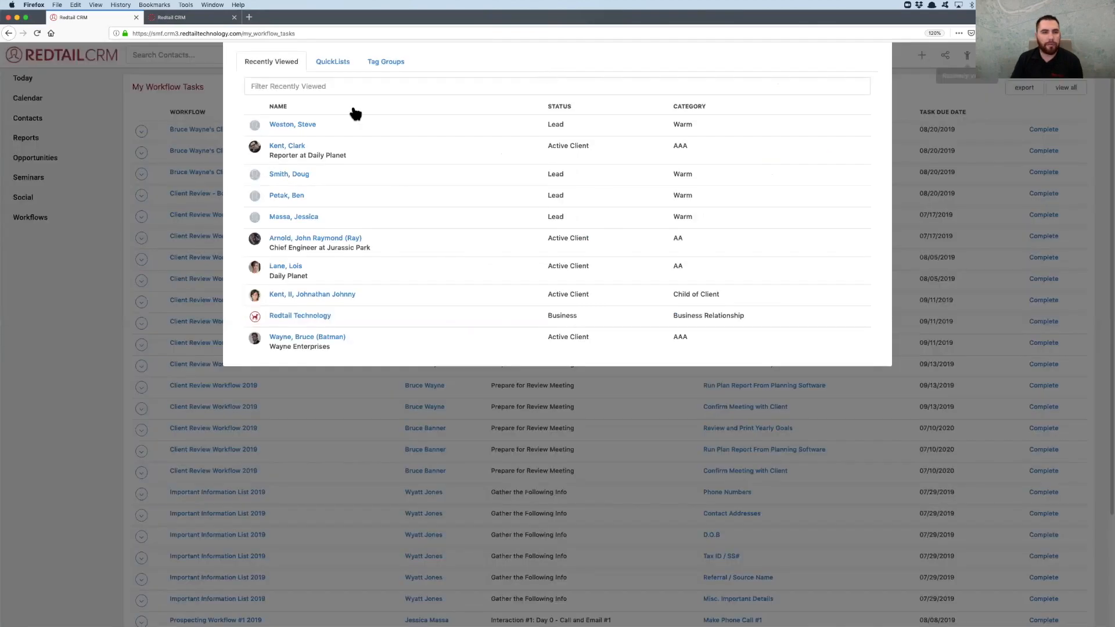
pyautogui.click(290, 170)
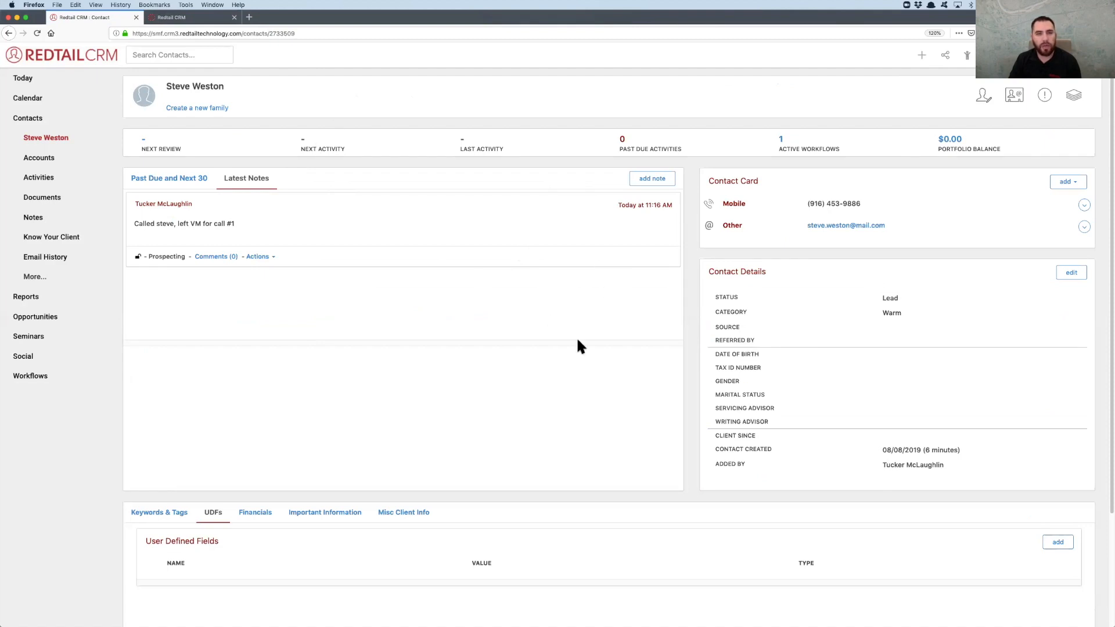
pyautogui.scroll(-3, 577, 346)
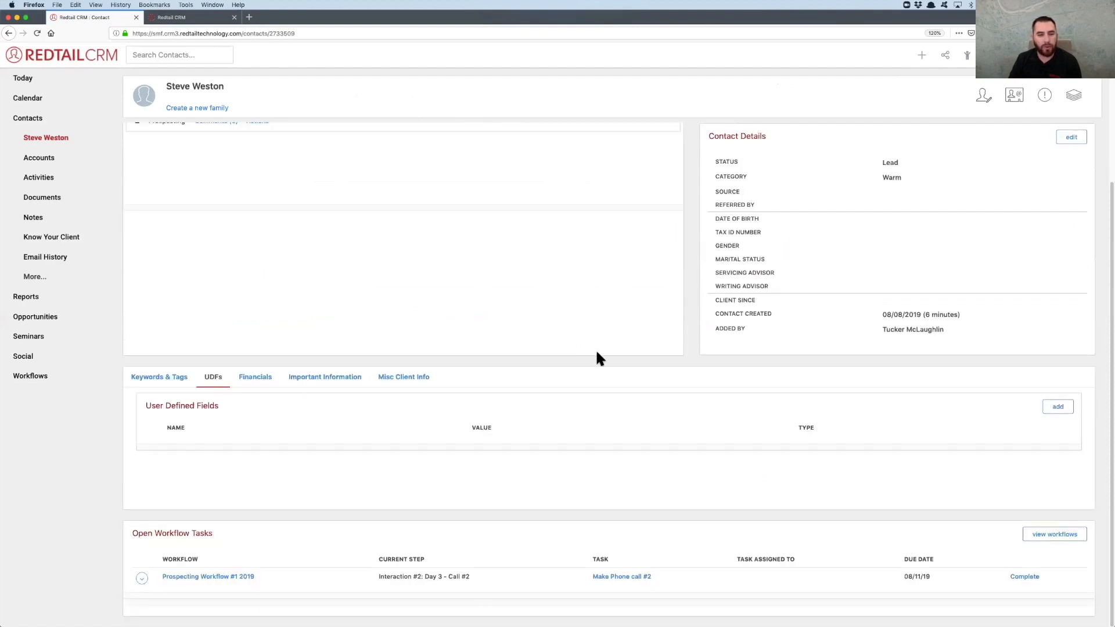
pyautogui.click(1025, 573)
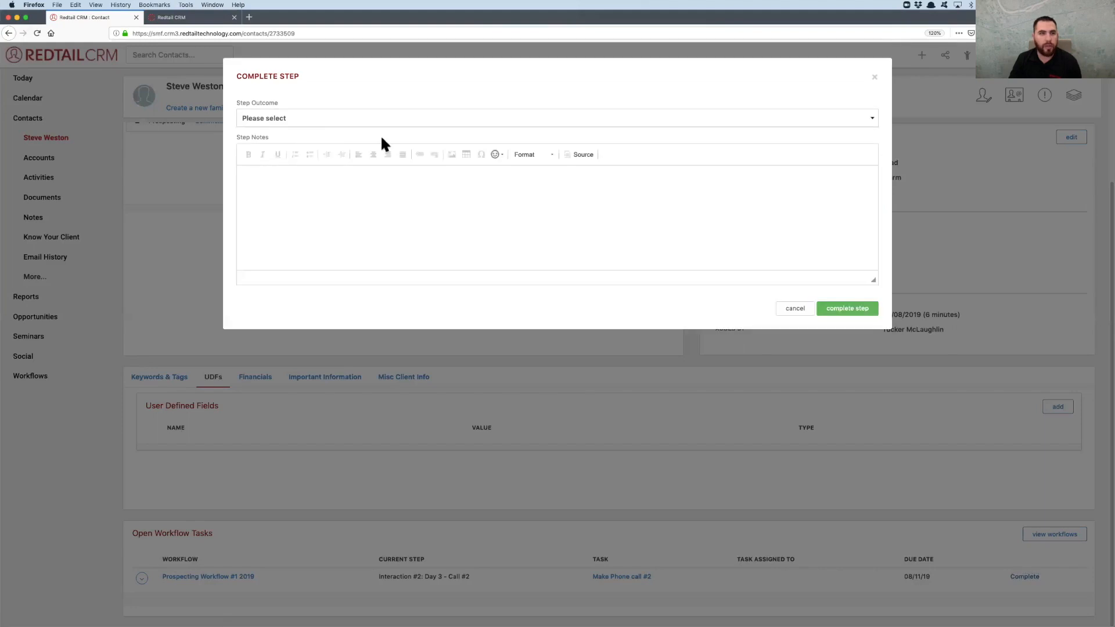
pyautogui.click(319, 118)
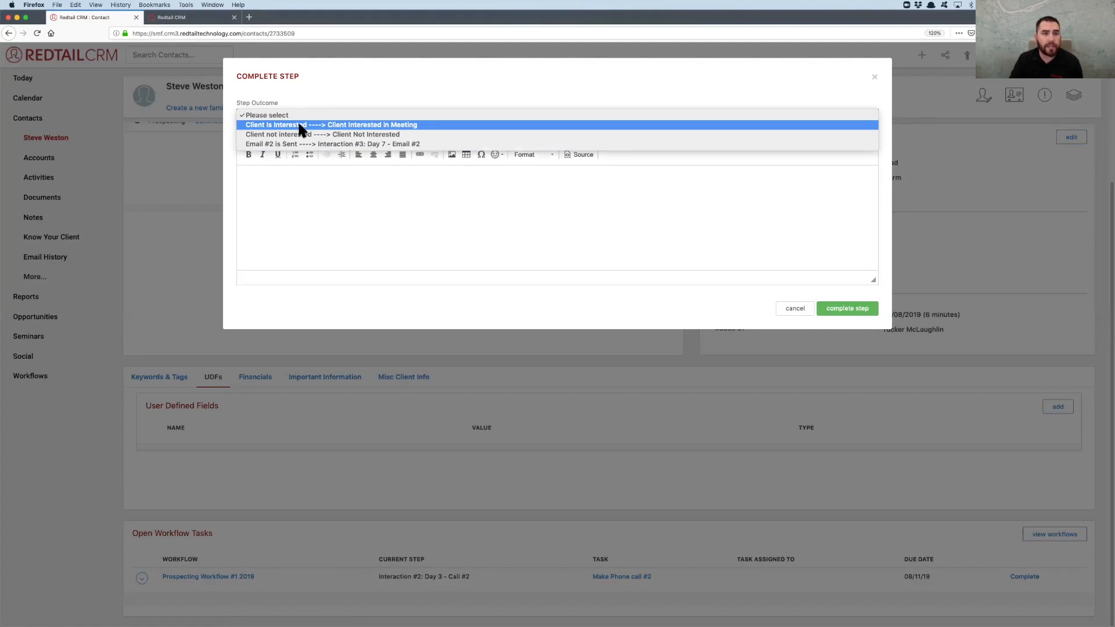
pyautogui.click(302, 129)
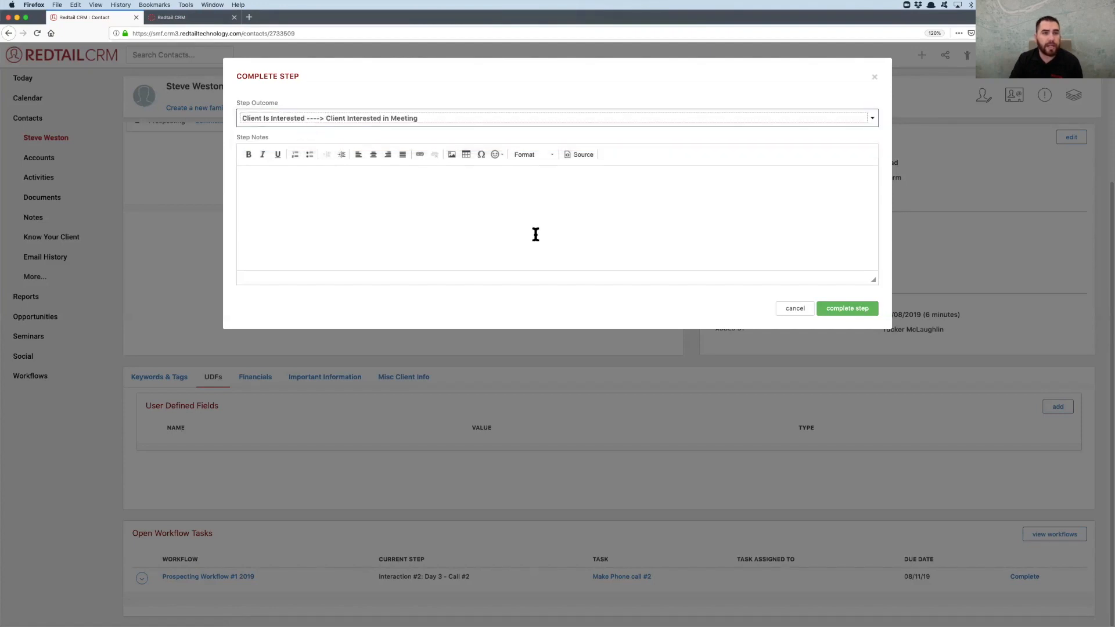
pyautogui.click(842, 314)
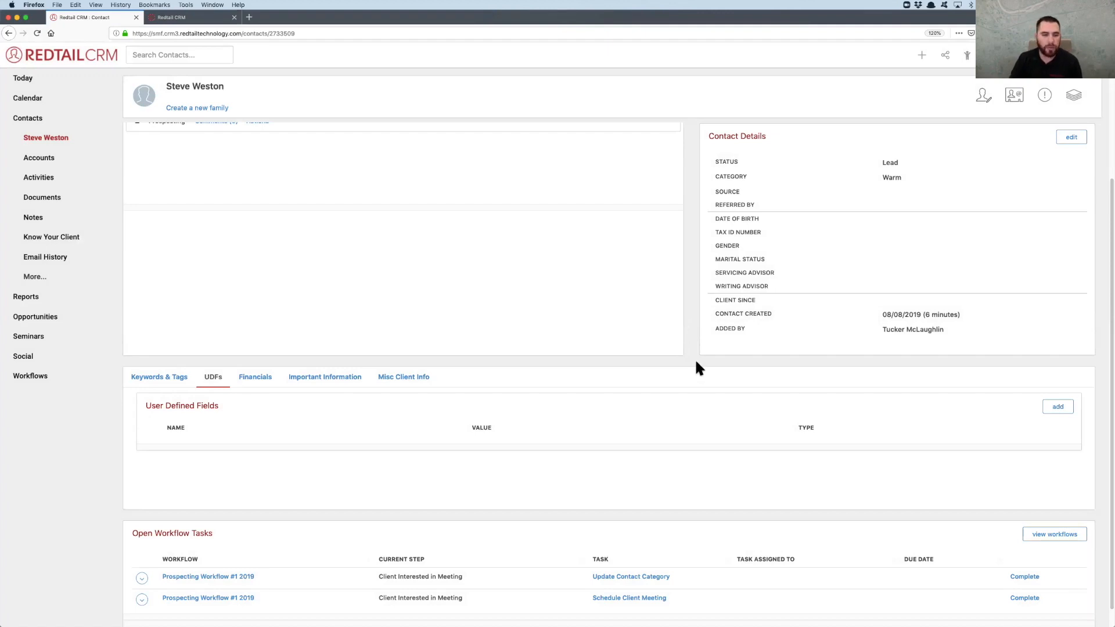
# Start a new activity for the contact with the subject Discovery Meeting and the date 08/15/2019
pyautogui.scroll(-1, 696, 362)
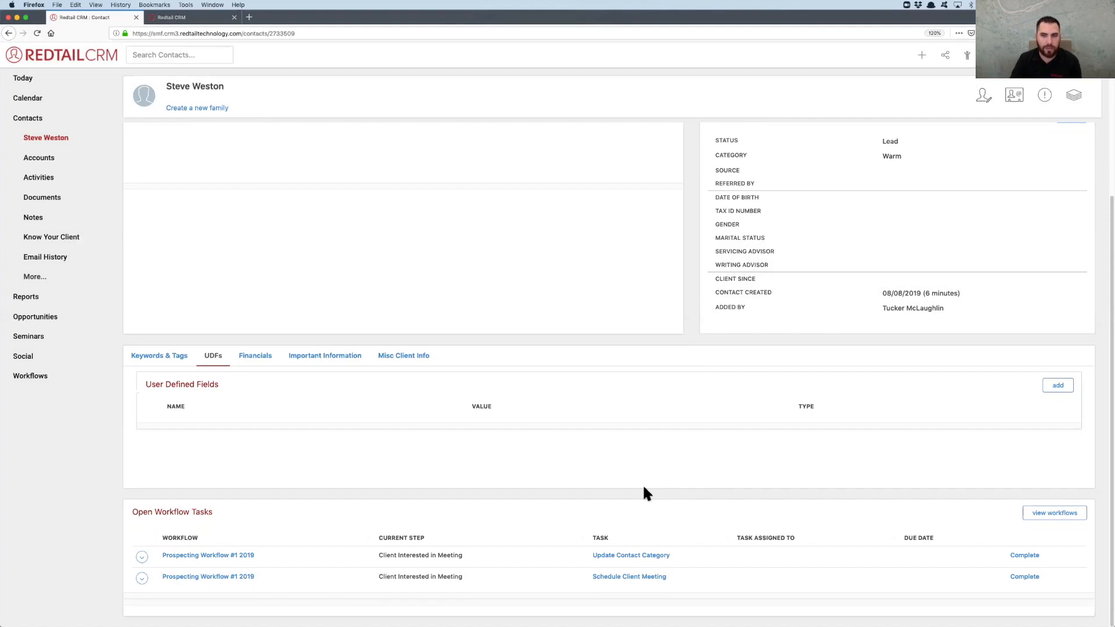
pyautogui.scroll(3, 651, 438)
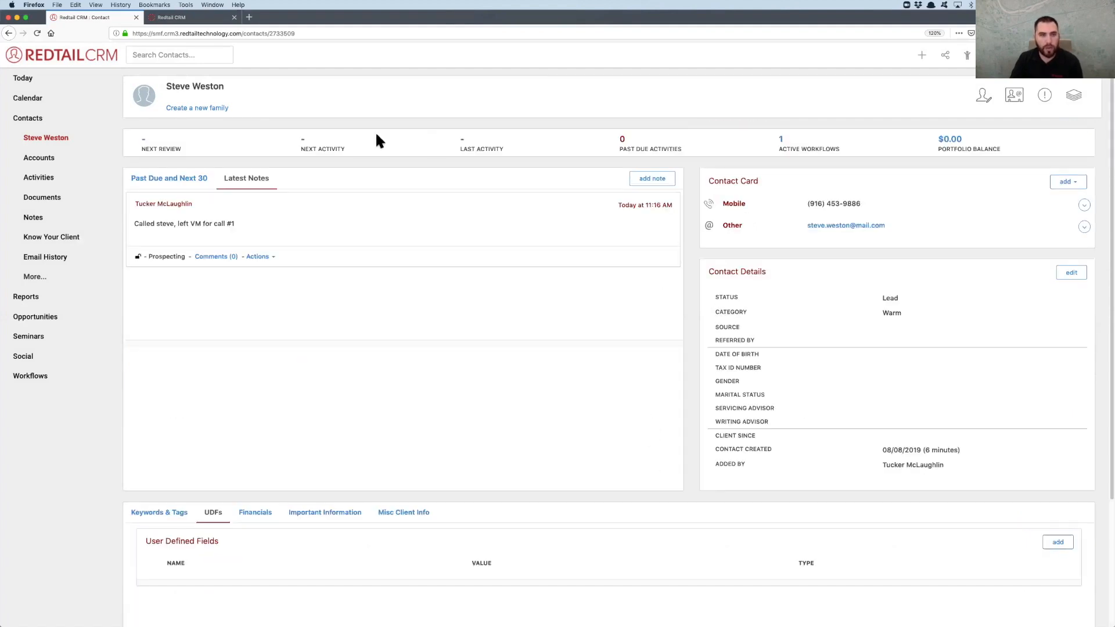
pyautogui.click(193, 179)
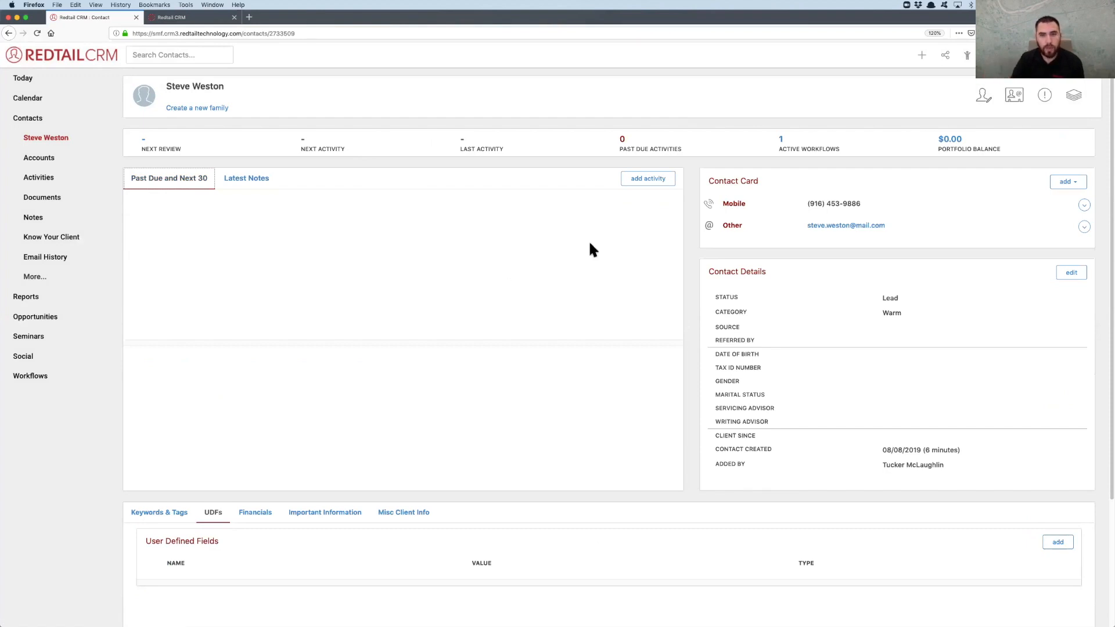
pyautogui.click(651, 182)
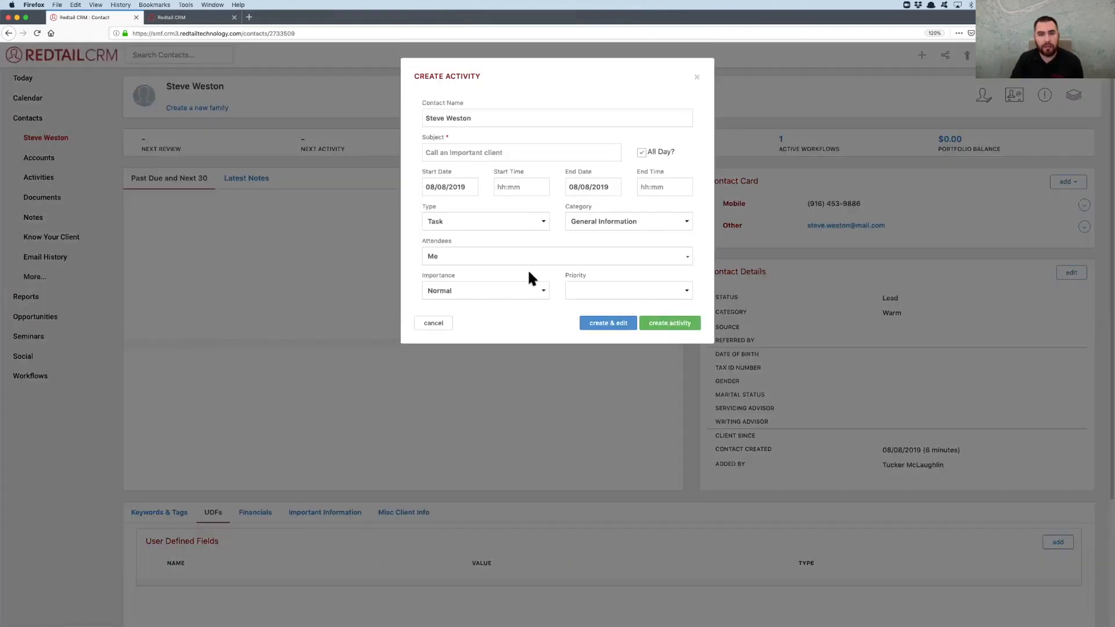
pyautogui.click(465, 152)
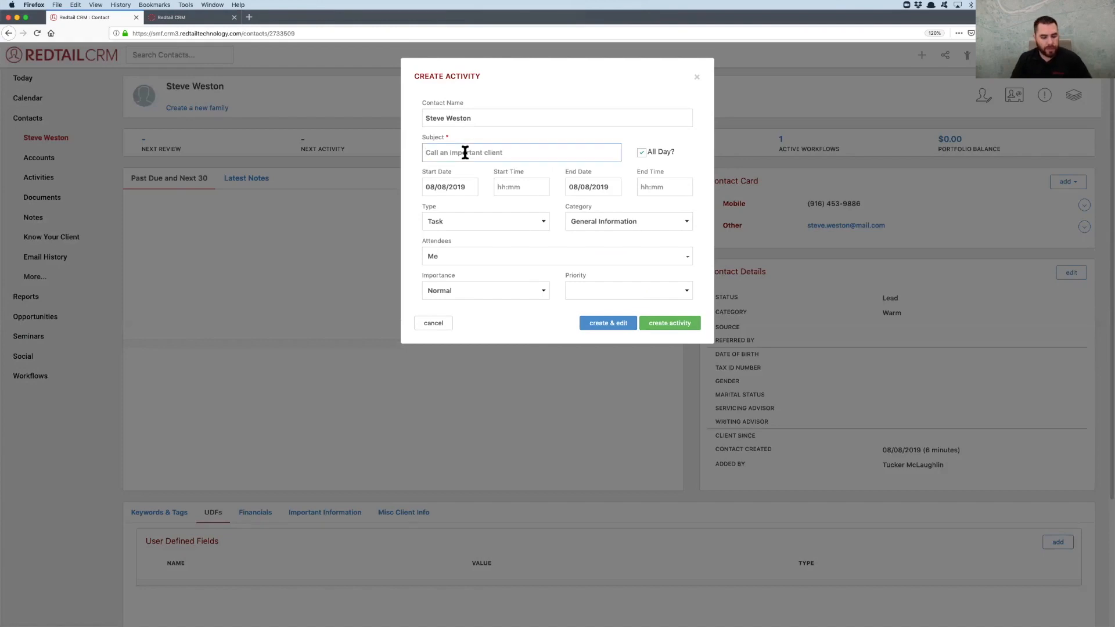
pyautogui.write('Discovery Meeting')
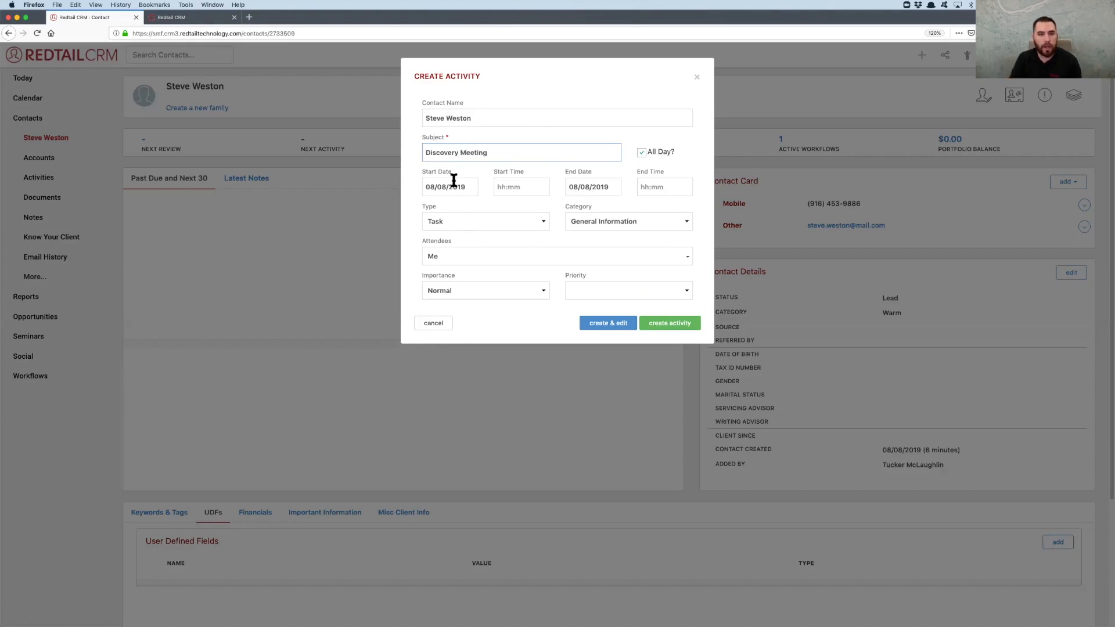
pyautogui.click(453, 181)
pyautogui.click(516, 274)
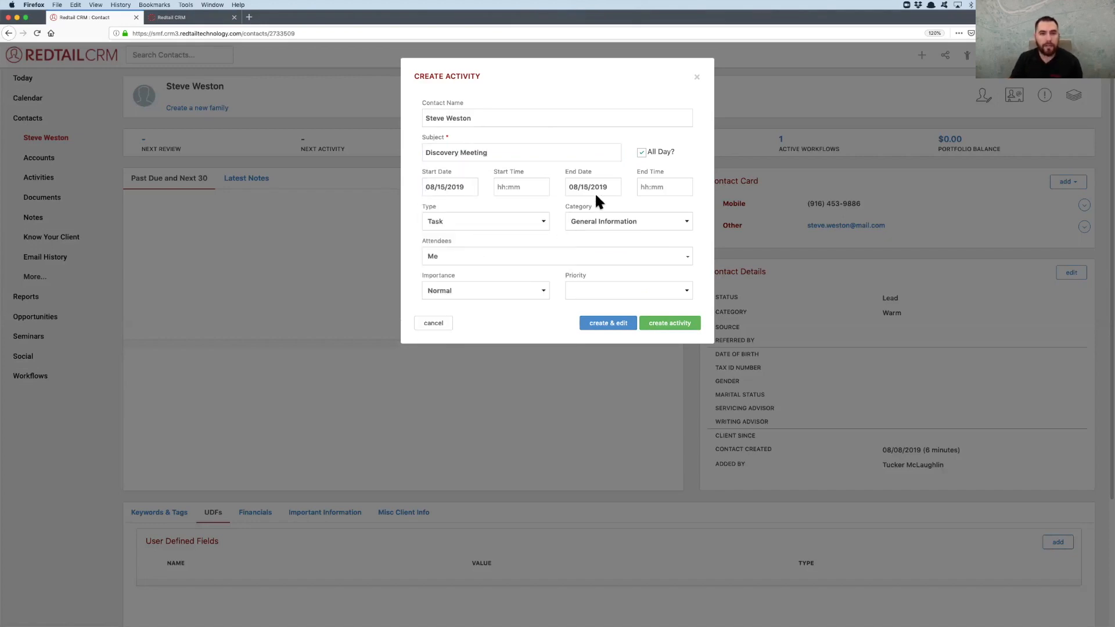
# Turn off all-day for the Discovery Meeting, set its start time to 8:00am, and set its type to Appointment
pyautogui.click(648, 154)
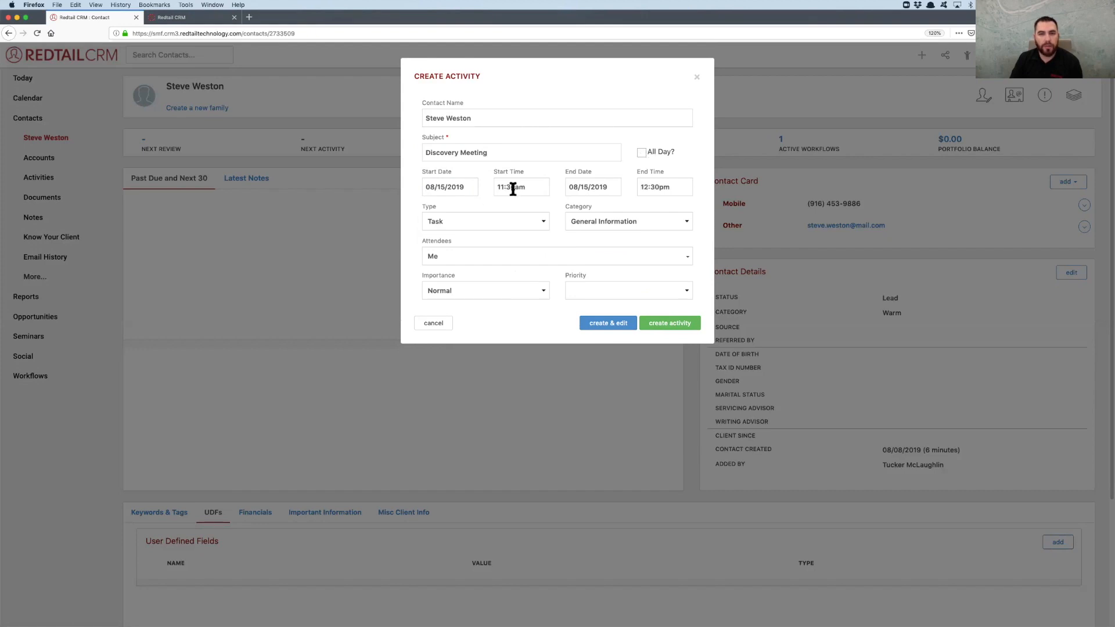
pyautogui.click(523, 186)
pyautogui.scroll(5, 522, 232)
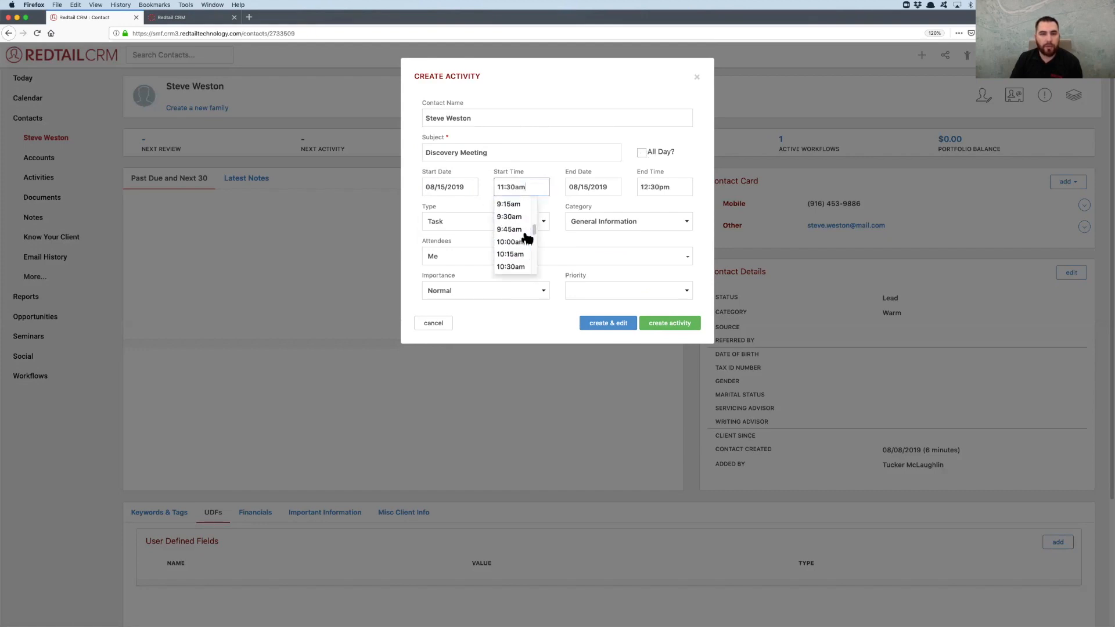
pyautogui.click(508, 204)
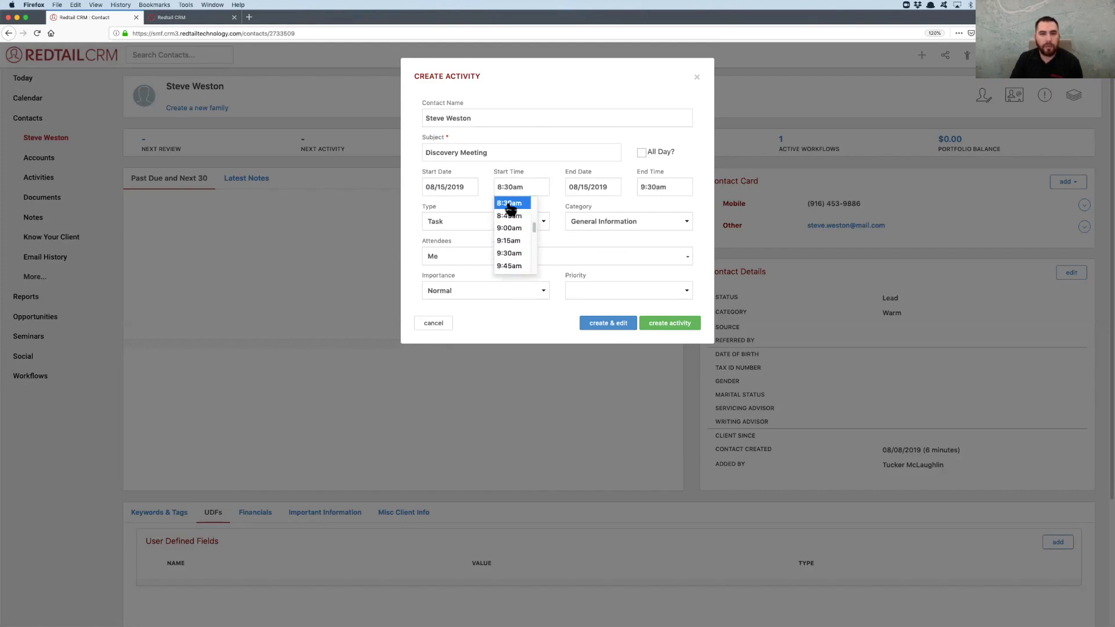
pyautogui.click(515, 186)
pyautogui.scroll(2, 511, 232)
pyautogui.click(509, 205)
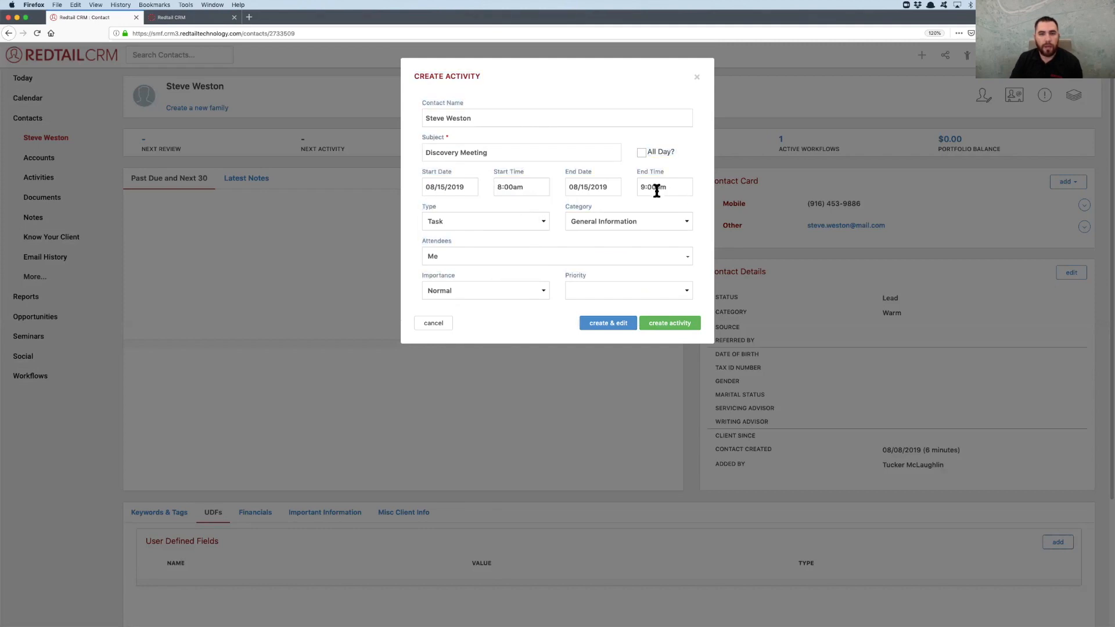
pyautogui.click(471, 221)
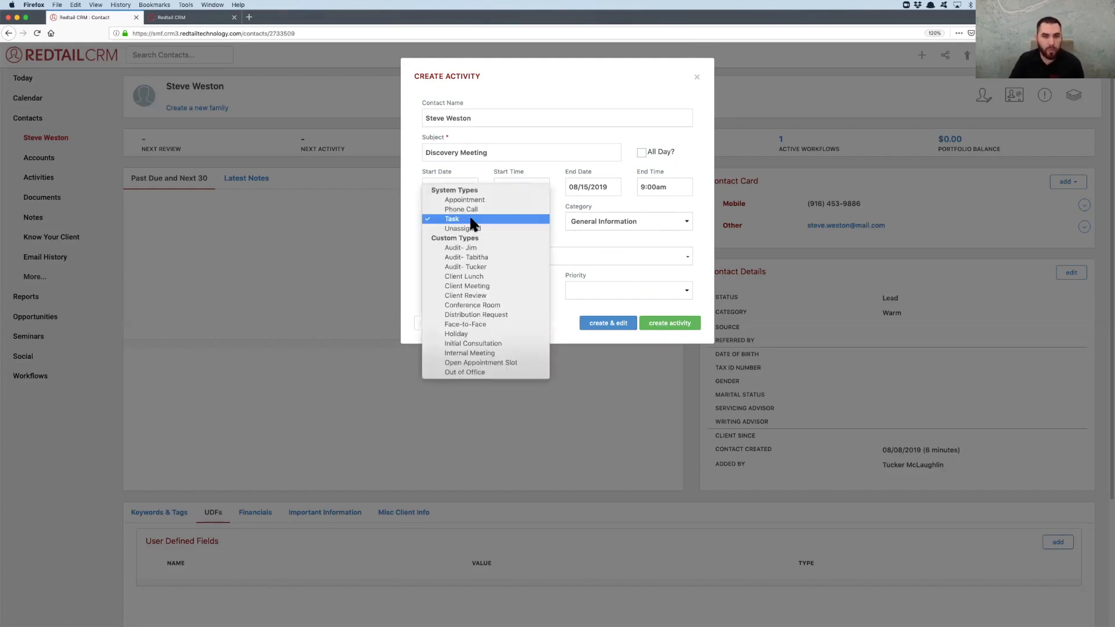
pyautogui.click(459, 199)
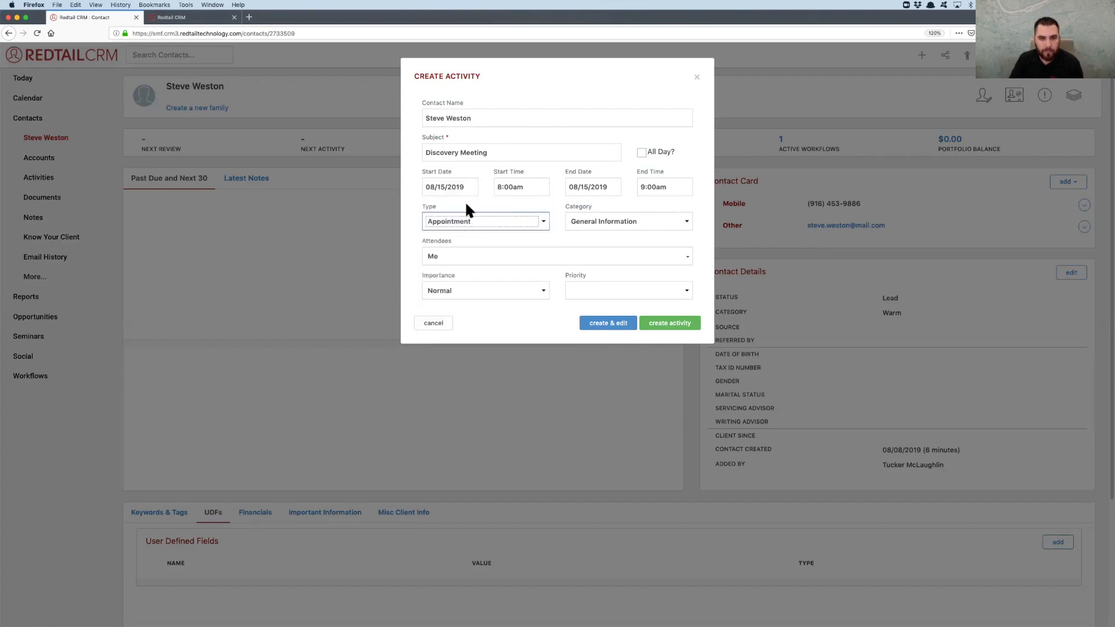
# Set the Discovery Meeting's category to Prospecting and create the activity
pyautogui.click(600, 212)
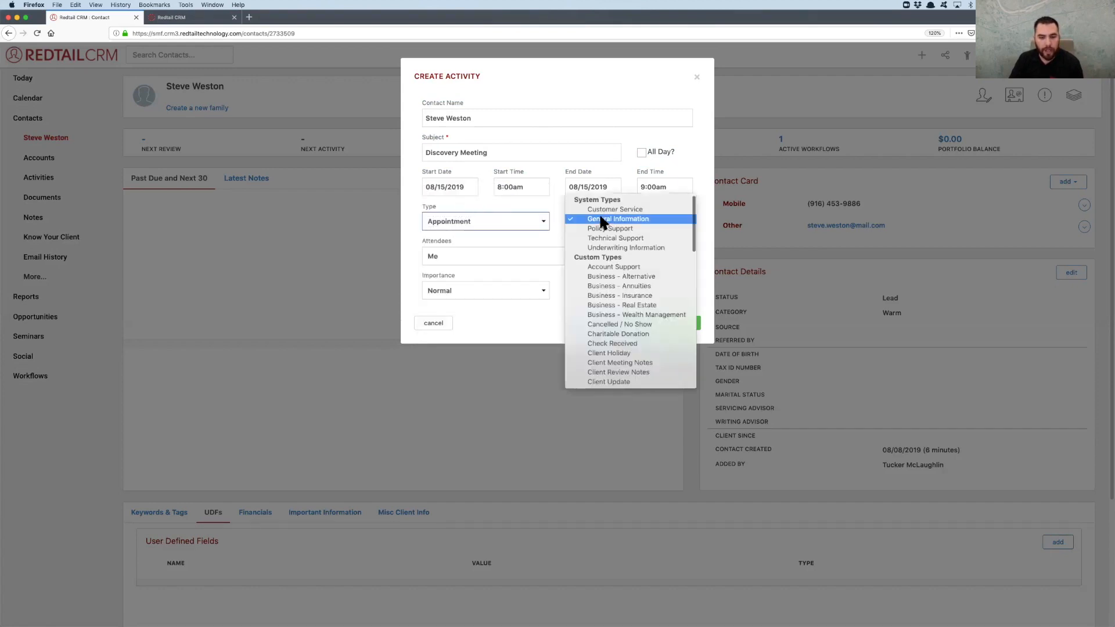
pyautogui.scroll(-1, 622, 266)
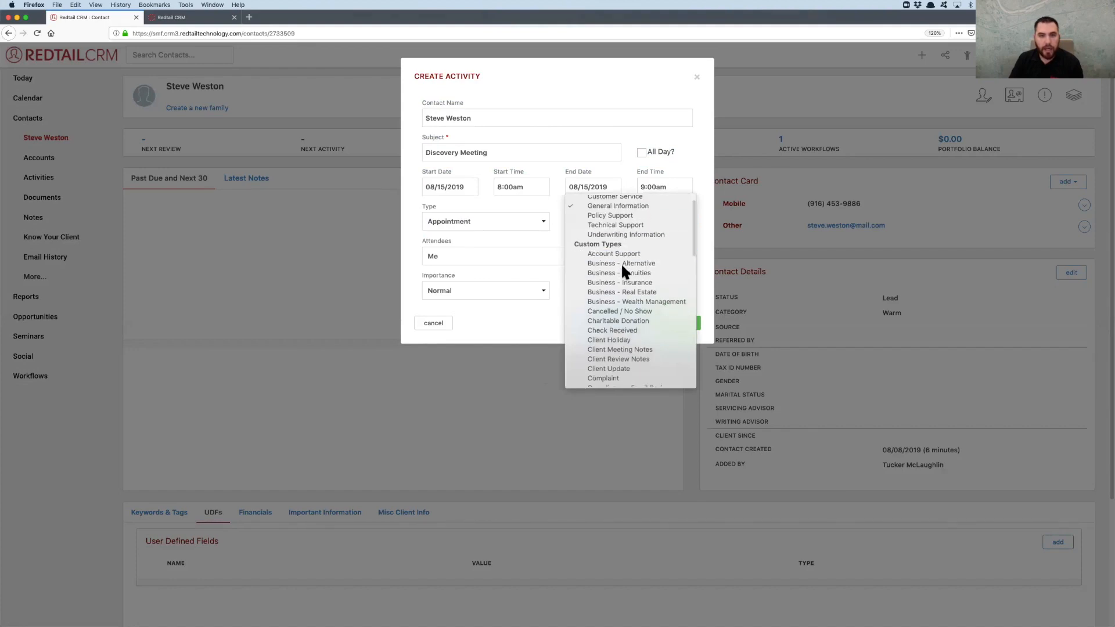
pyautogui.scroll(-3, 622, 262)
pyautogui.scroll(-12, 622, 262)
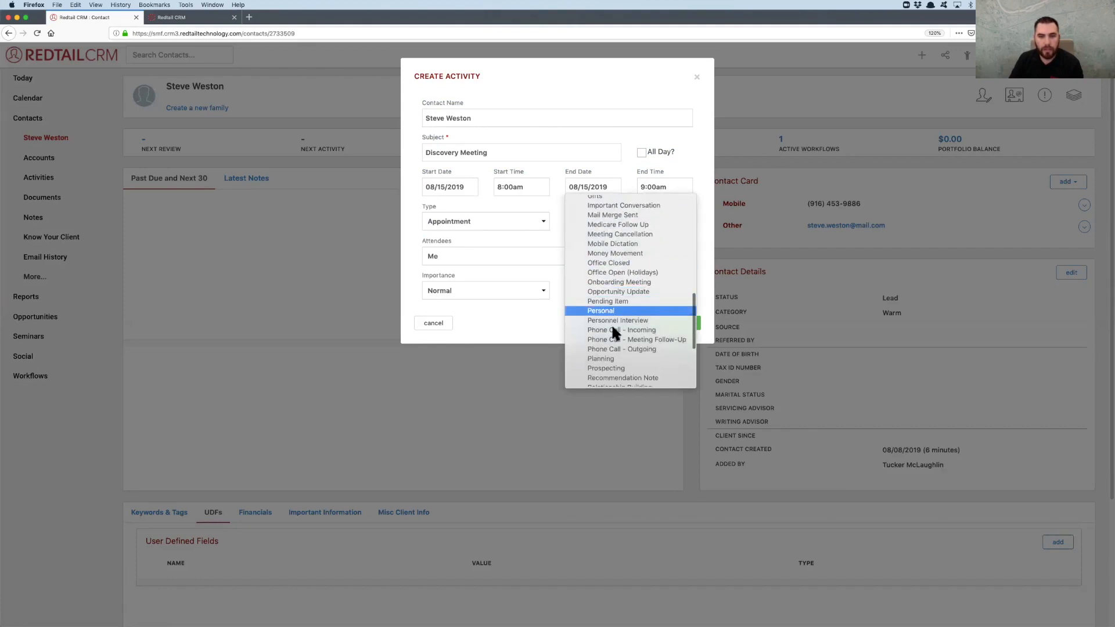
pyautogui.click(610, 367)
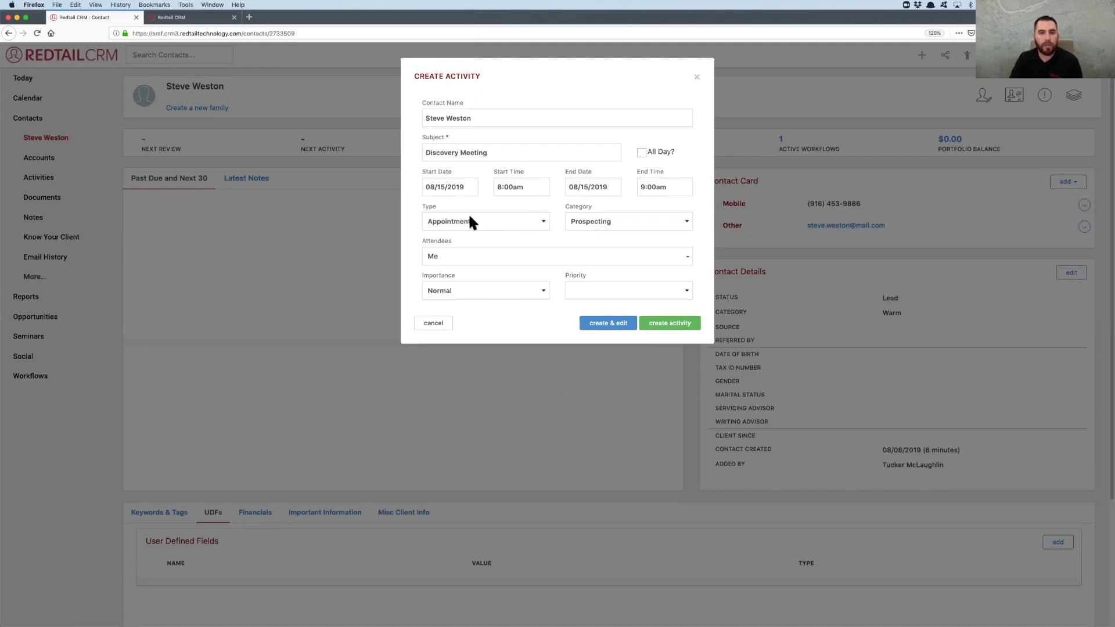
pyautogui.click(667, 326)
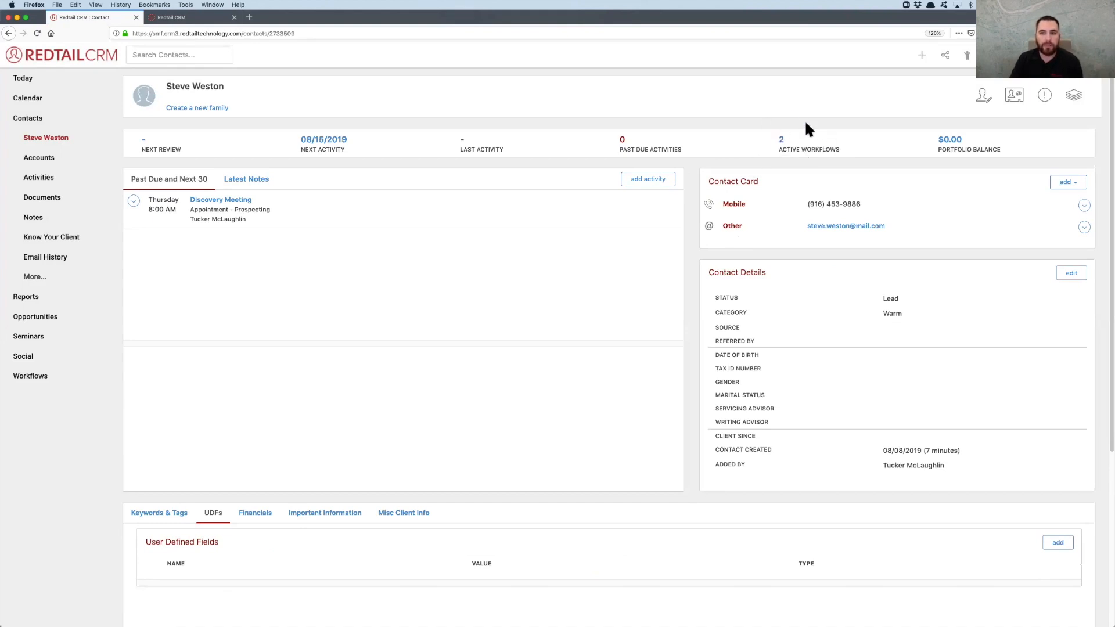
# Complete the Schedule Client Meeting task of Prospecting Workflow #1 2019 in the contact's open workflow tasks
pyautogui.scroll(-5, 769, 178)
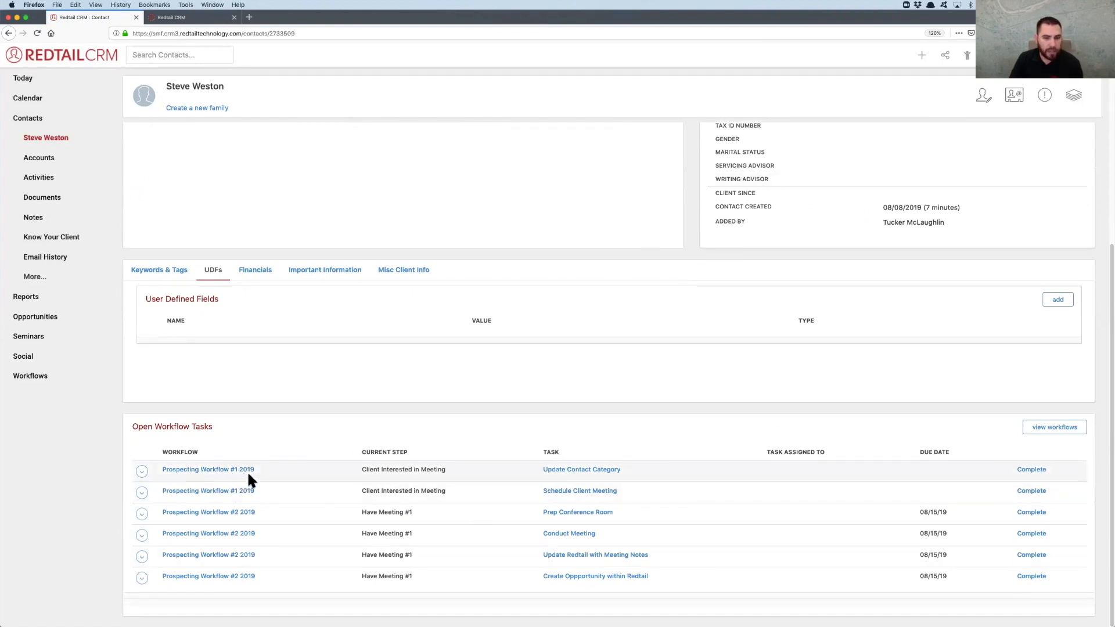
pyautogui.moveTo(600, 473)
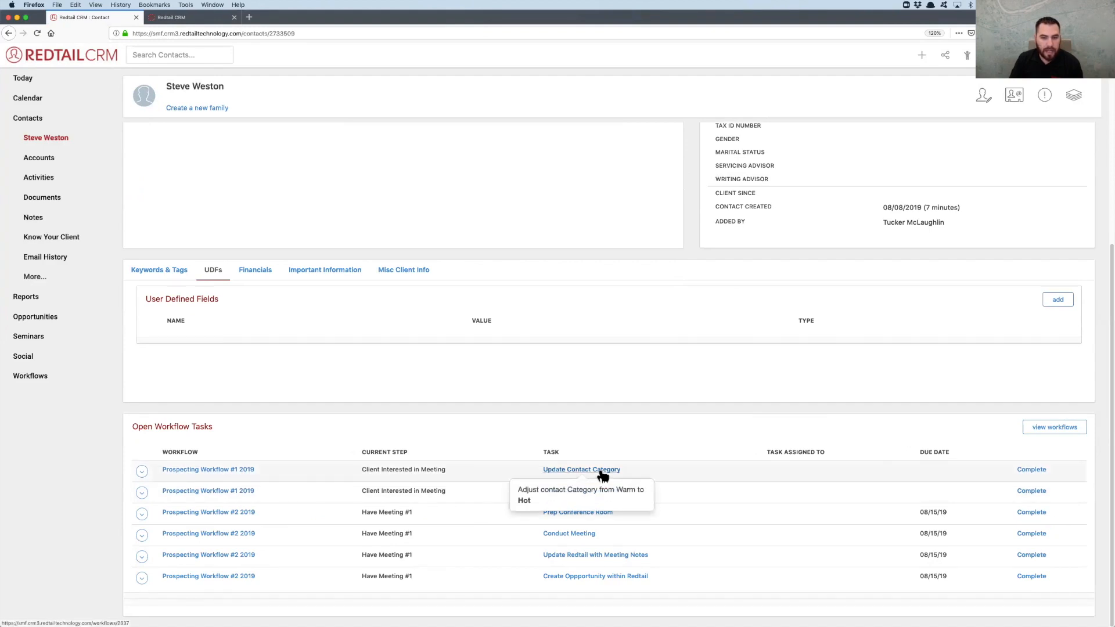
pyautogui.moveTo(604, 495)
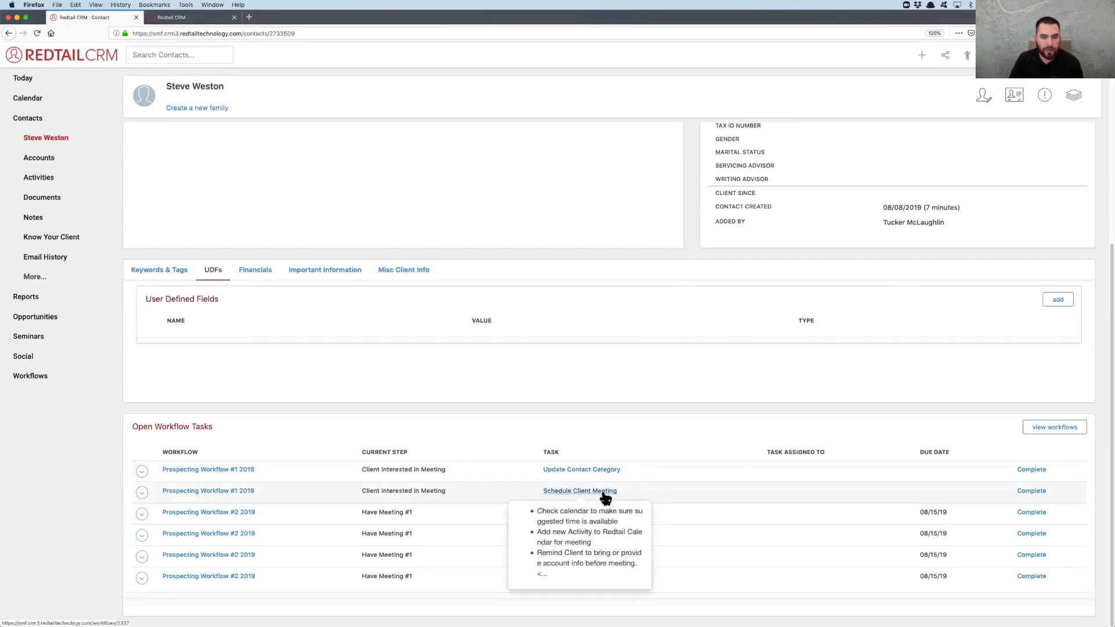
pyautogui.click(1032, 492)
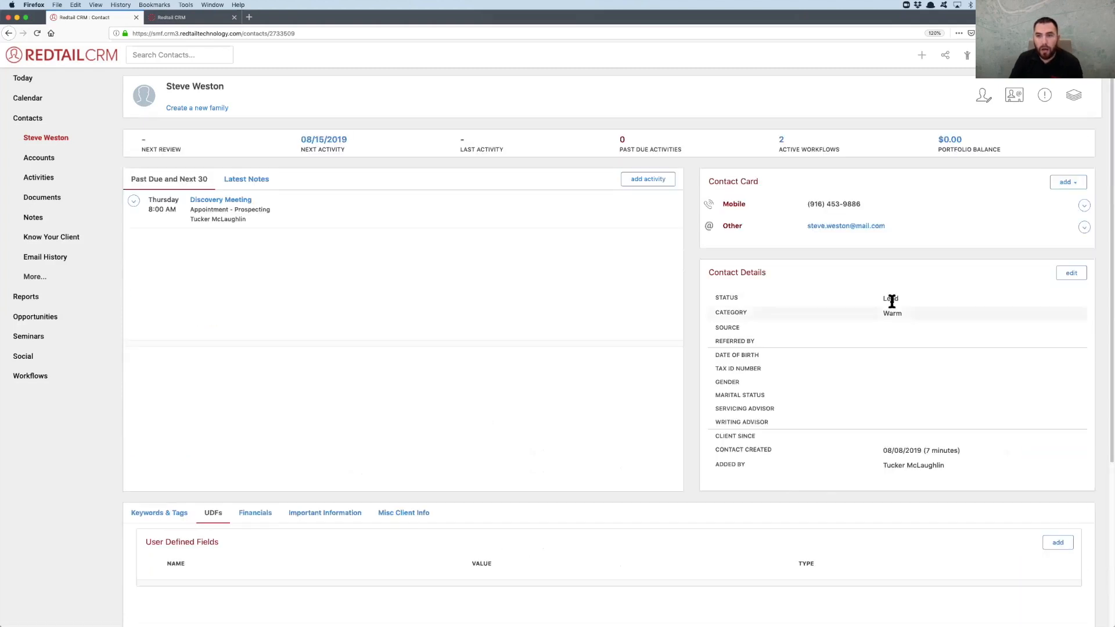
# Update the contact details with the status Prospect and the category Hot
pyautogui.click(1068, 273)
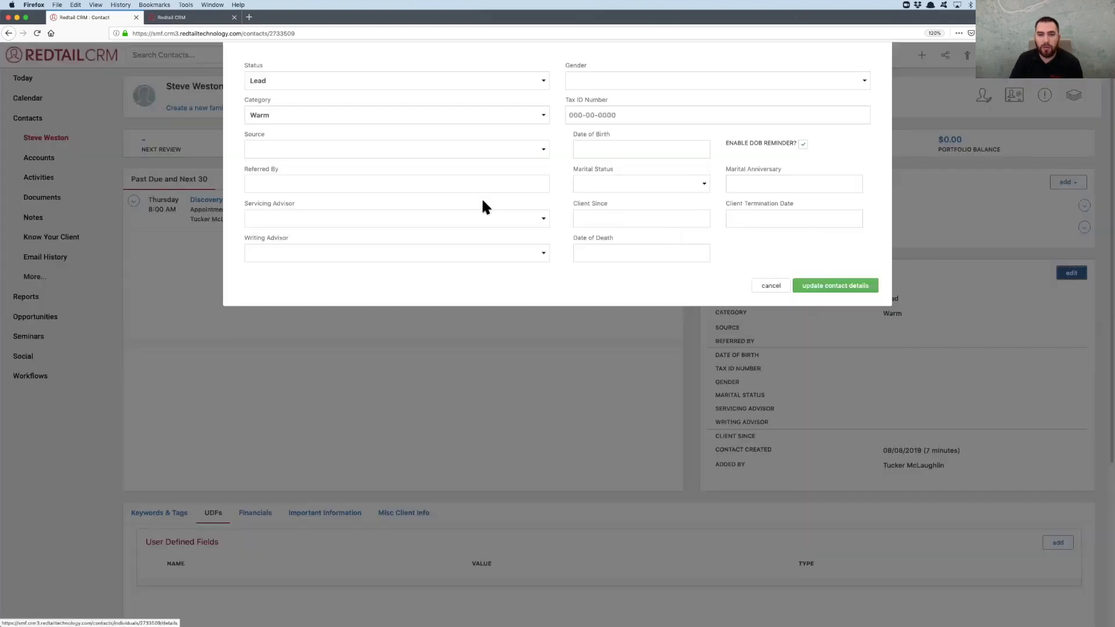
pyautogui.click(290, 118)
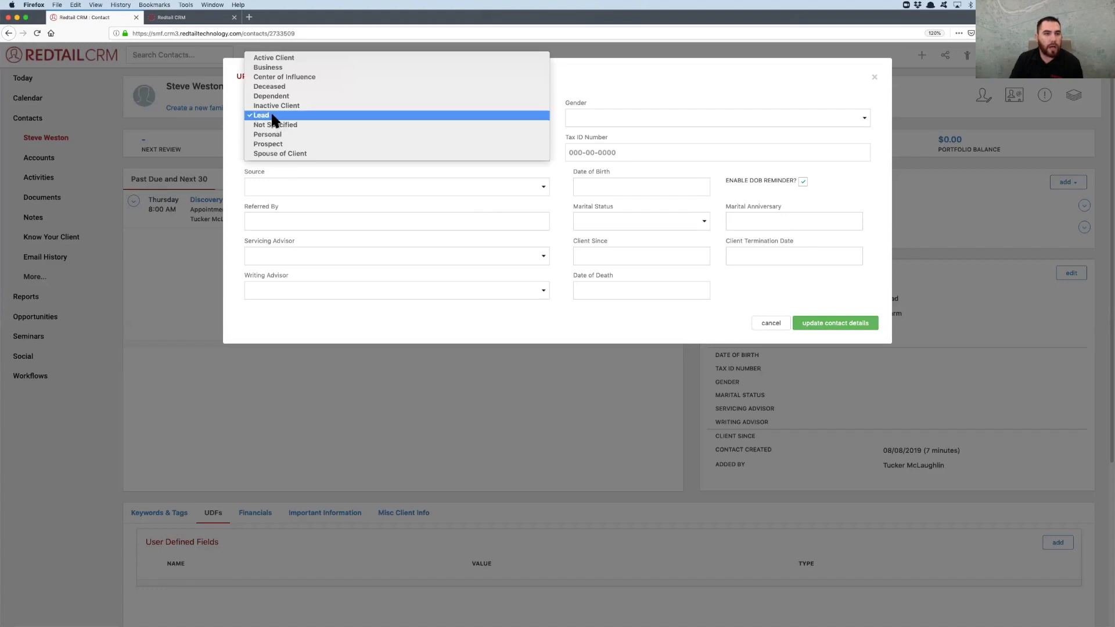
pyautogui.click(277, 143)
pyautogui.click(290, 151)
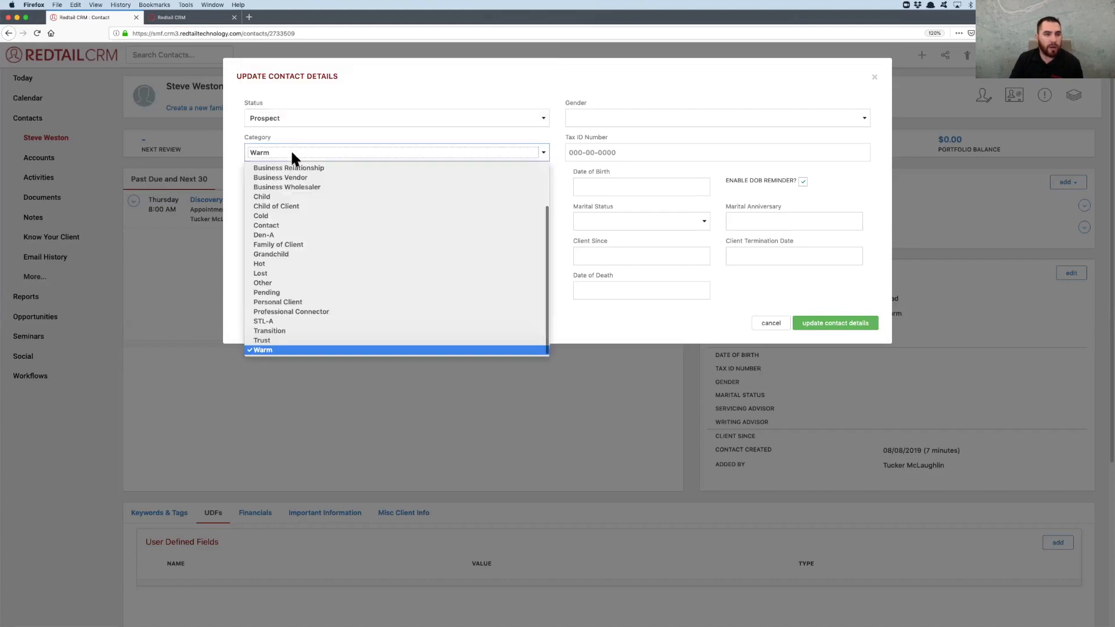
pyautogui.click(272, 264)
pyautogui.click(555, 231)
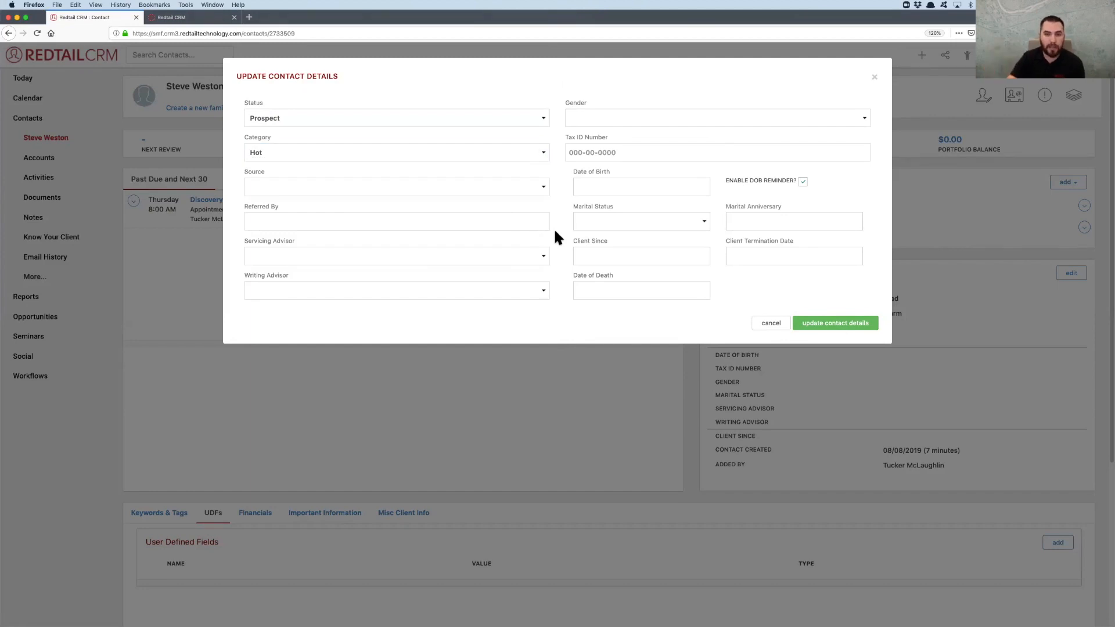
pyautogui.click(831, 325)
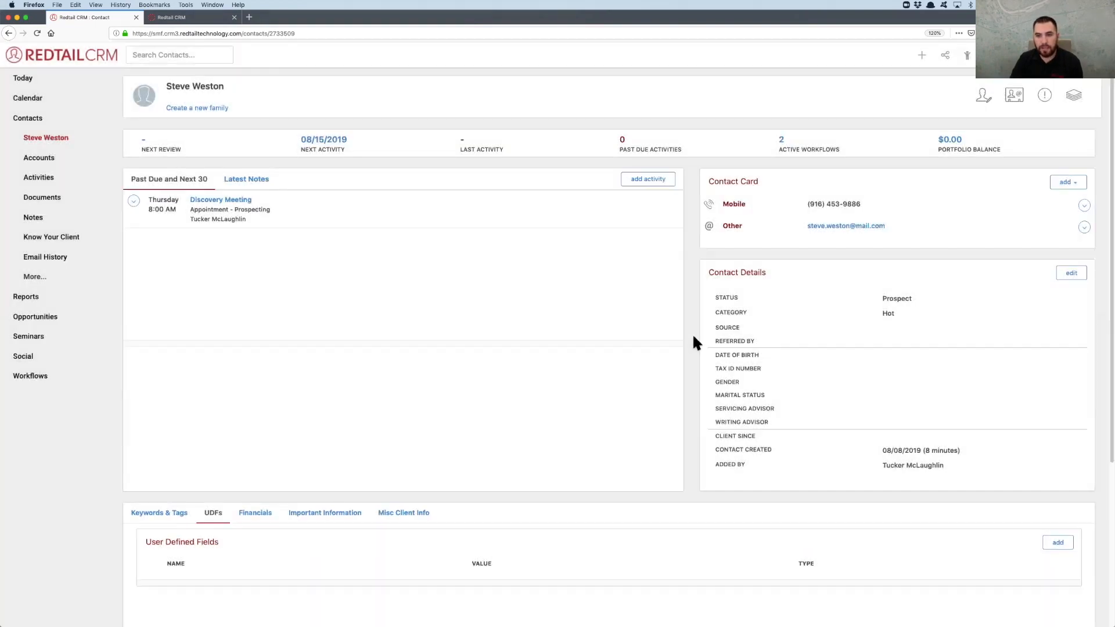
# Complete the Update Contact Category task with the outcome Contact Status and Category Adjusted, marking Prospecting Workflow #1 2019 as finished
pyautogui.scroll(-4, 695, 340)
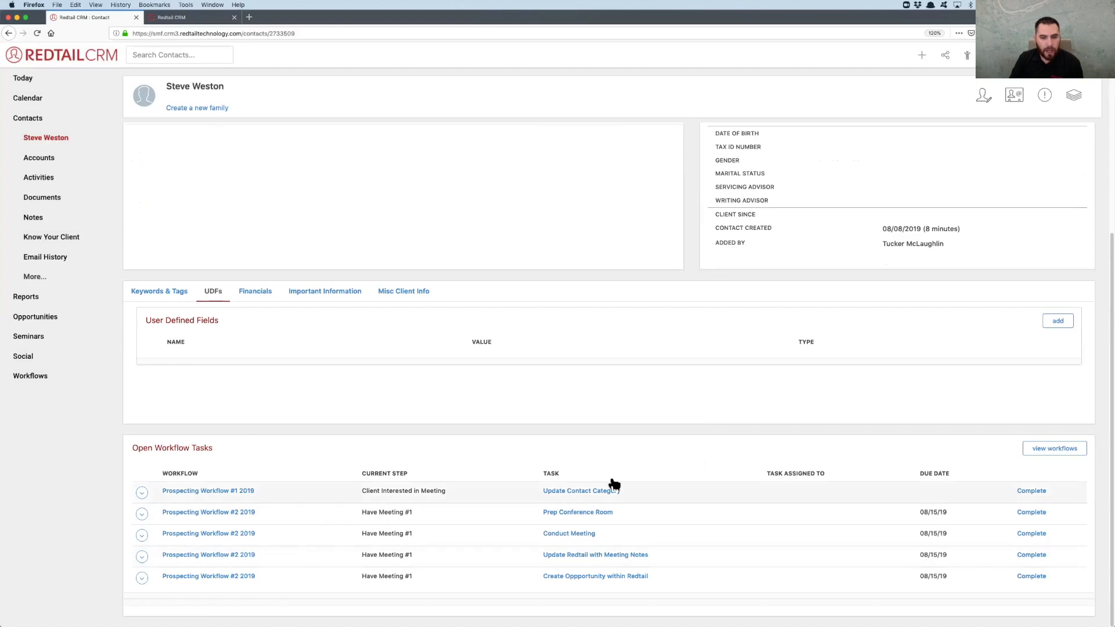
pyautogui.click(1032, 491)
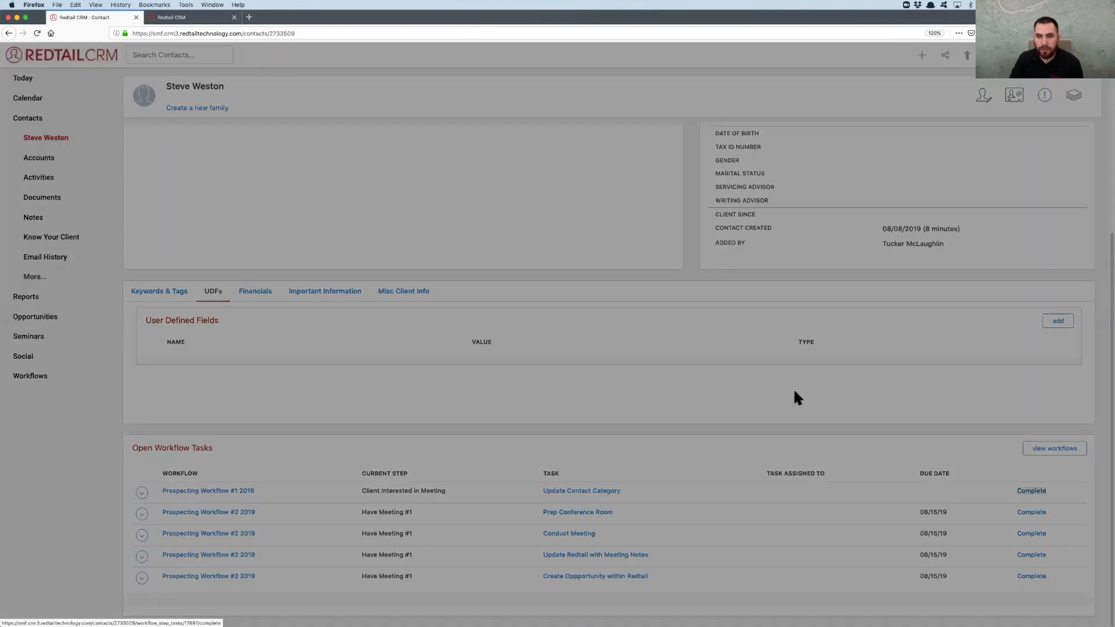
pyautogui.click(321, 116)
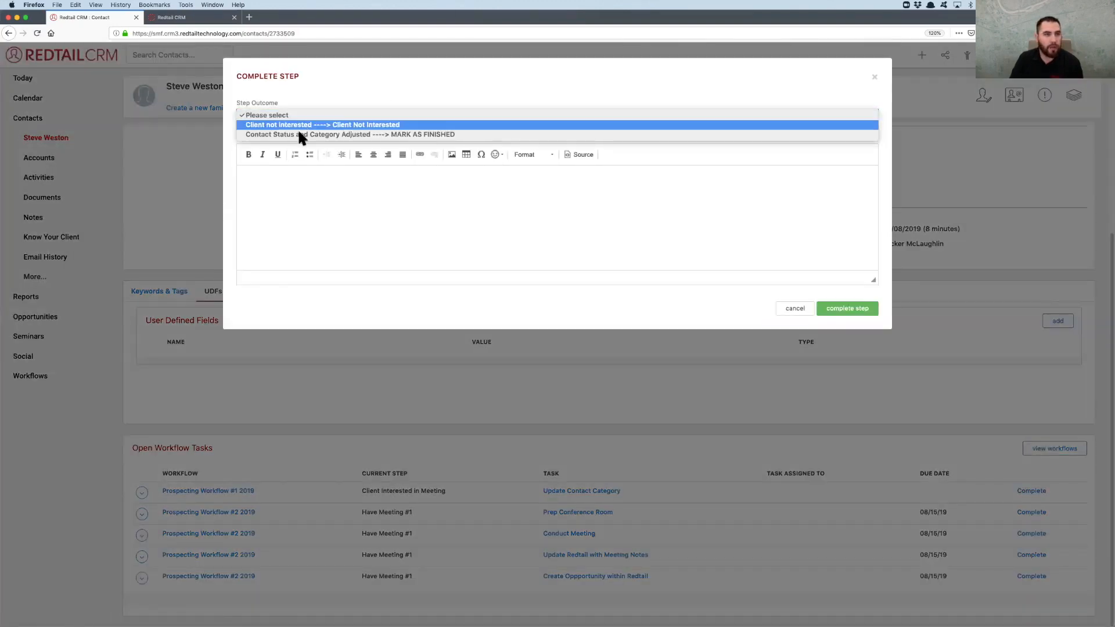
pyautogui.click(312, 135)
pyautogui.click(861, 313)
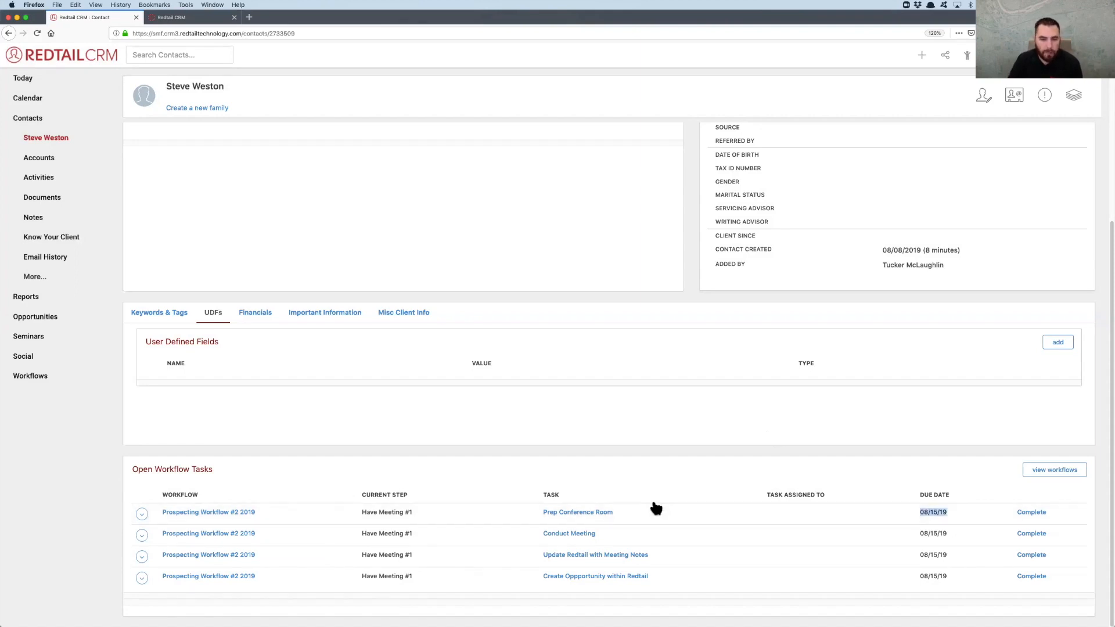
# Open the contact's Prospecting Workflow #2 2019 and complete the tasks Prep Conference Room, Conduct Meeting and Update Redtail with Meeting Notes
pyautogui.moveTo(579, 513)
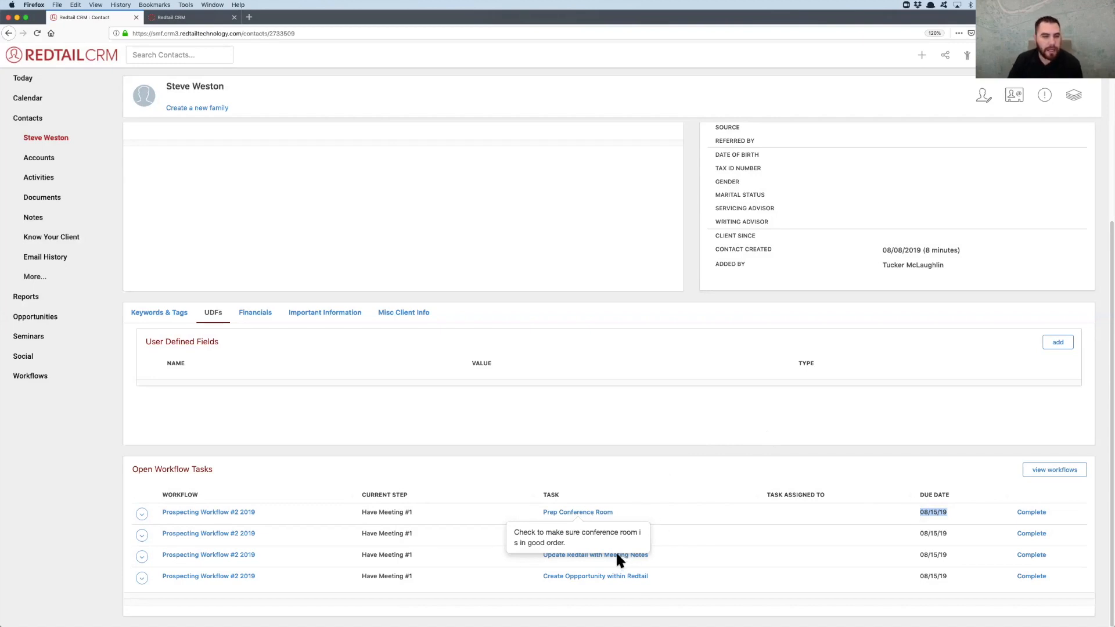
pyautogui.moveTo(615, 553)
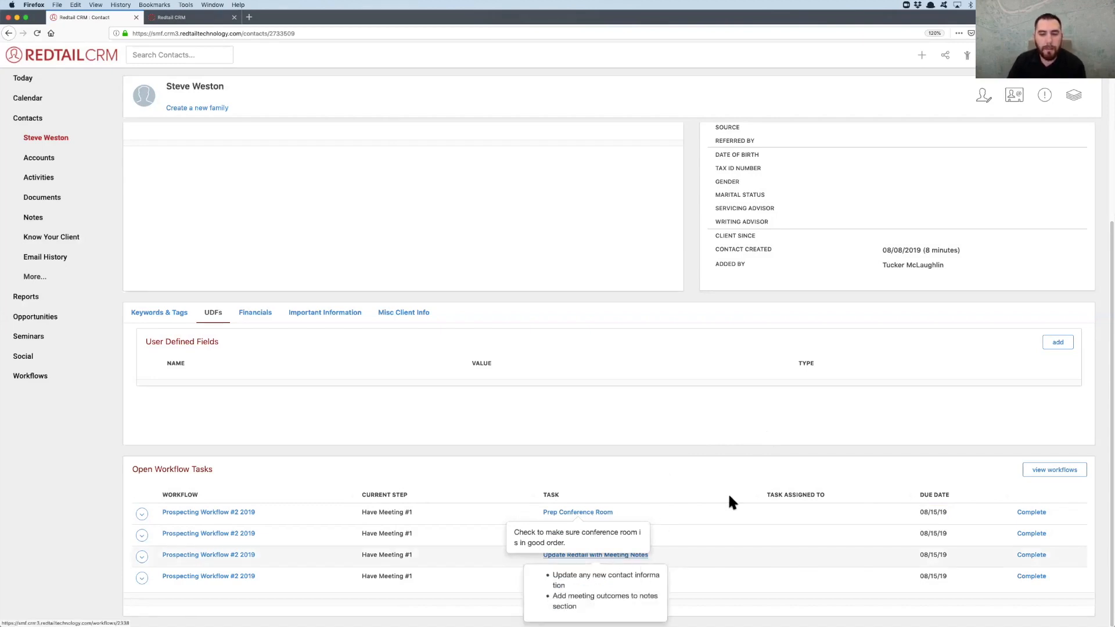
pyautogui.scroll(4, 692, 430)
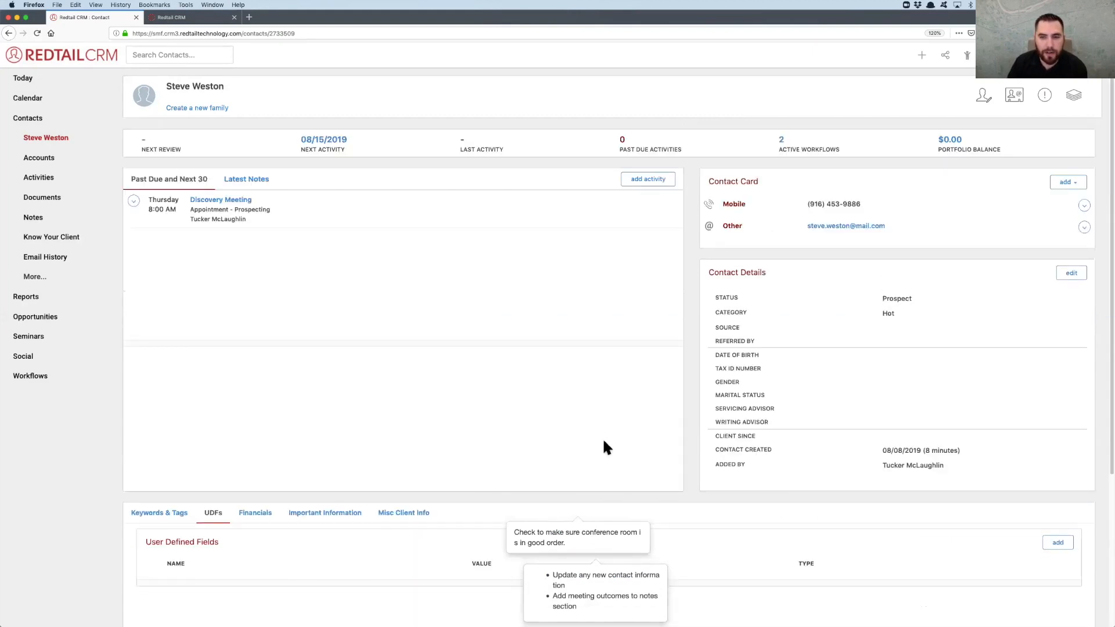
pyautogui.scroll(-4, 604, 442)
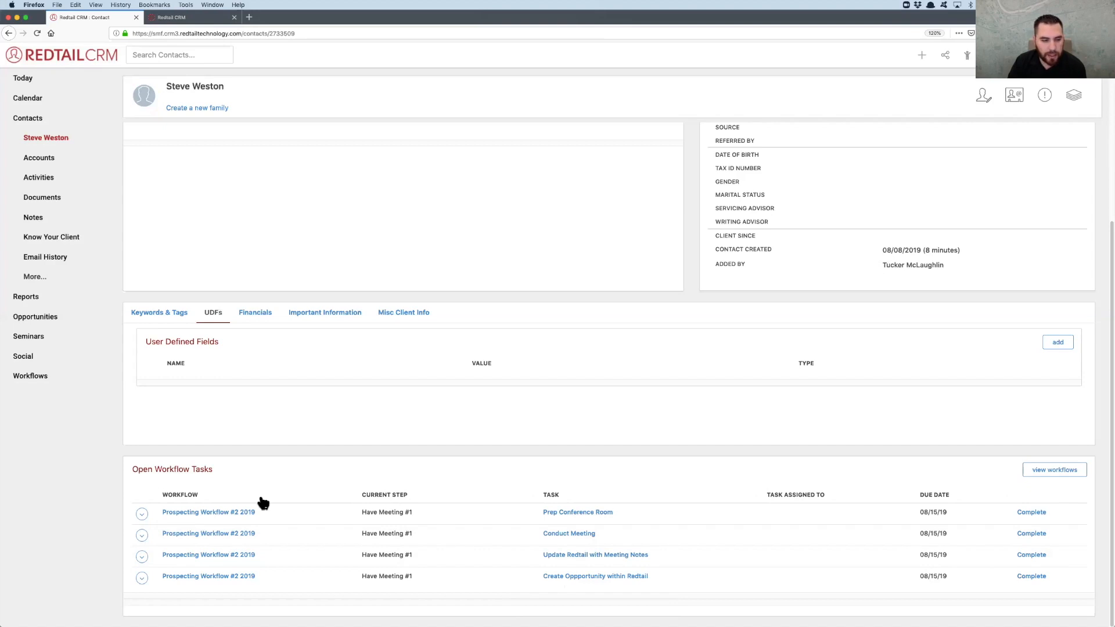
pyautogui.click(245, 515)
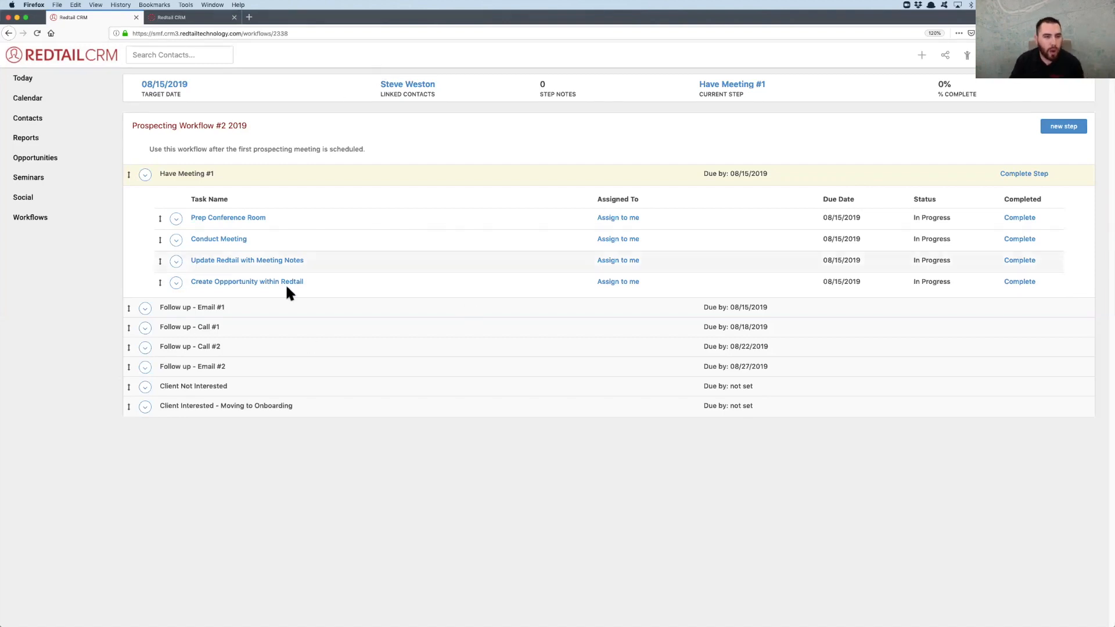
pyautogui.moveTo(237, 282)
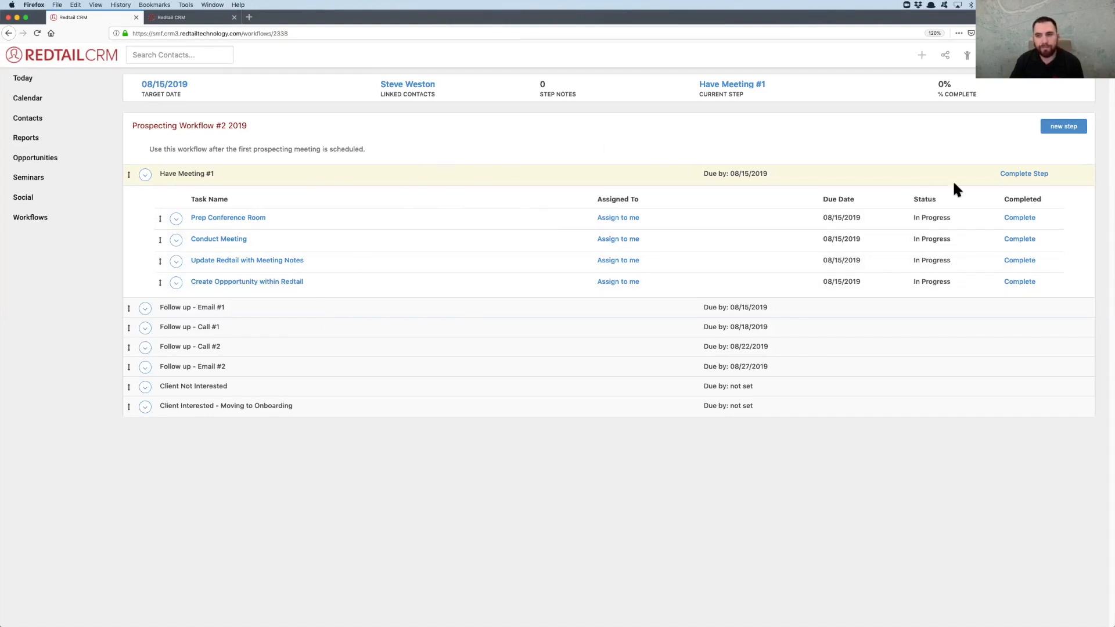
pyautogui.click(1023, 220)
pyautogui.click(1023, 240)
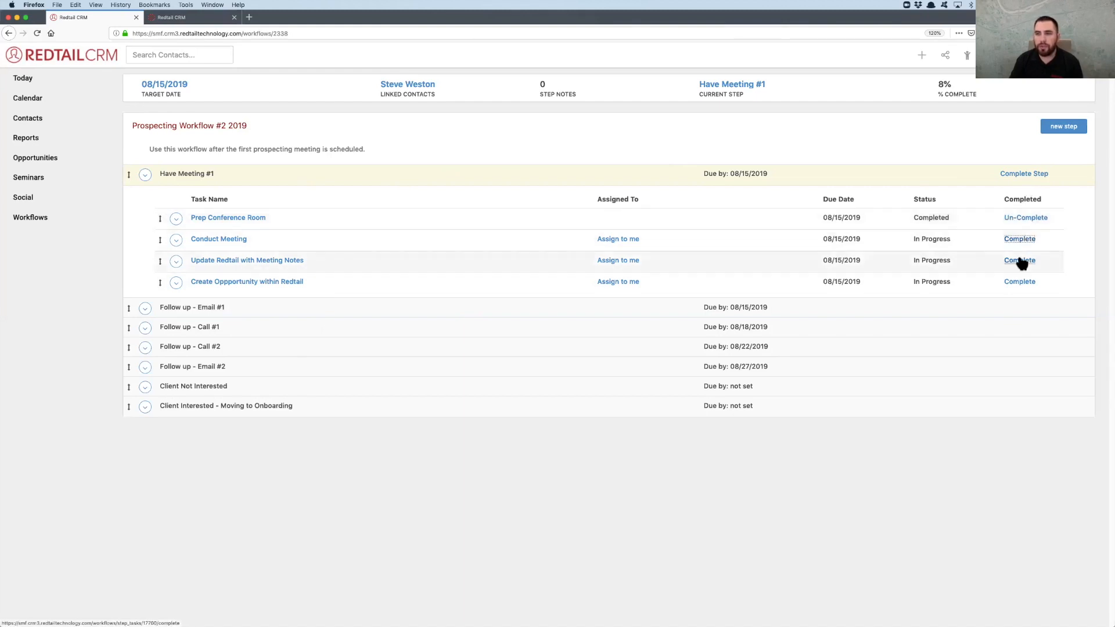
pyautogui.click(1020, 261)
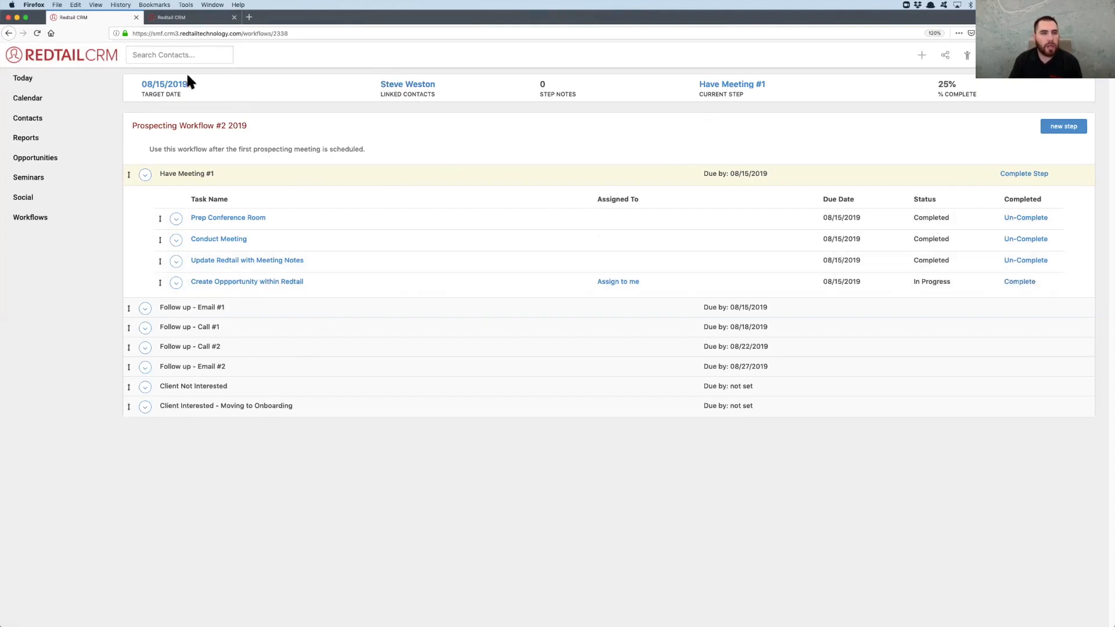
# Open the list of active workflows in a new browser tab, keeping the current workflow open
pyautogui.rightClick(40, 218)
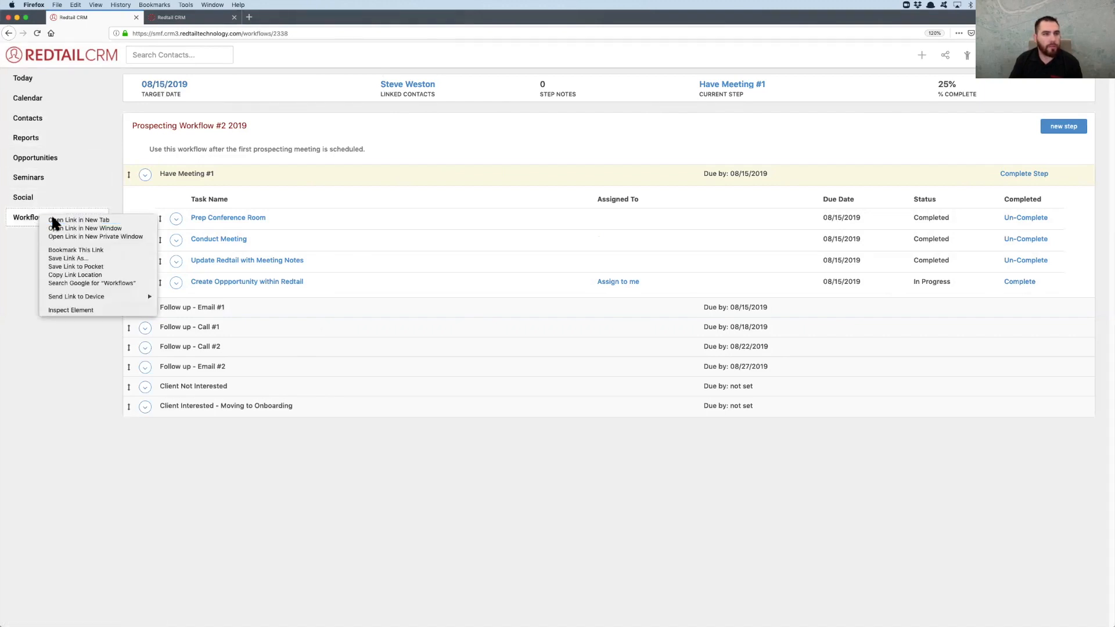
pyautogui.click(54, 221)
pyautogui.click(210, 17)
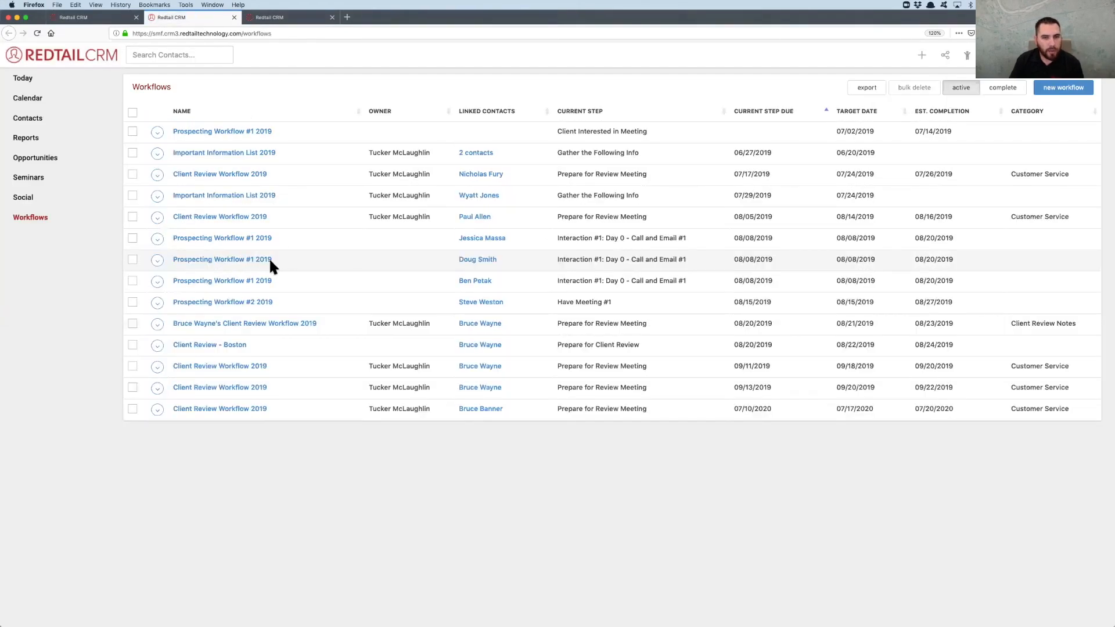
# Rename the contact's Prospecting Workflow #2 2019, replacing the year with a dash and the contact's full name
pyautogui.click(157, 303)
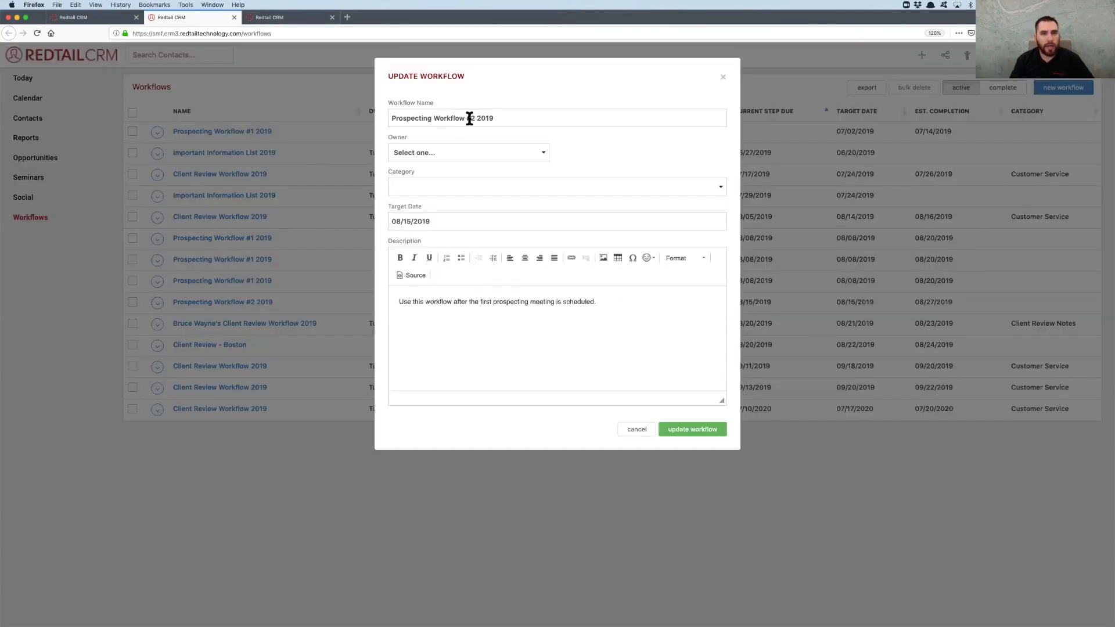
pyautogui.click(479, 118)
pyautogui.doubleClick(484, 118)
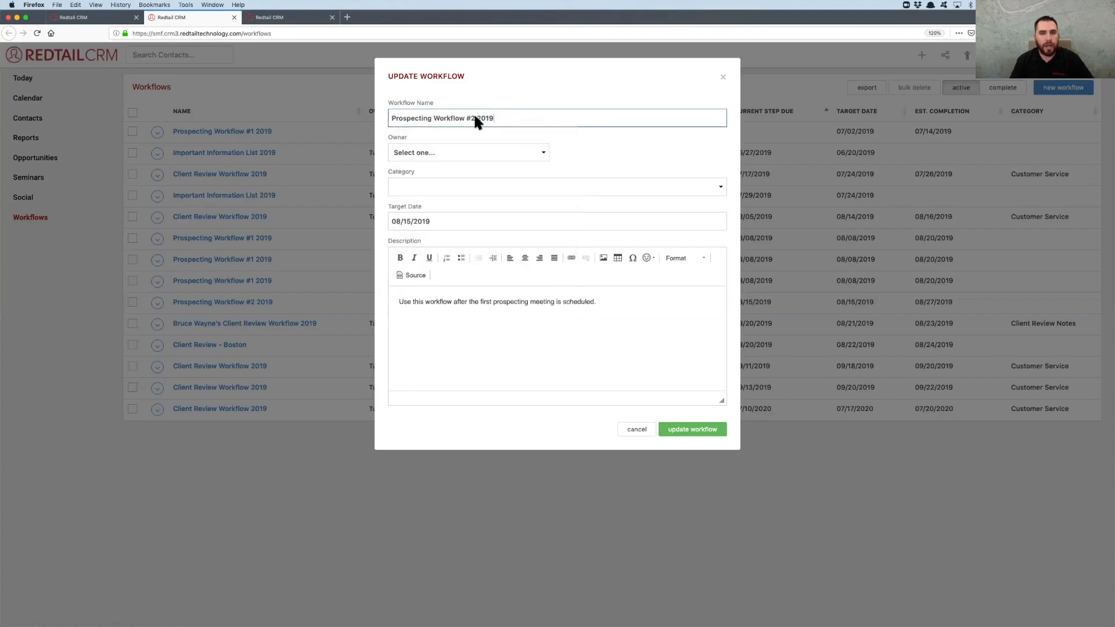
pyautogui.press('BackSpace')
pyautogui.write('-')
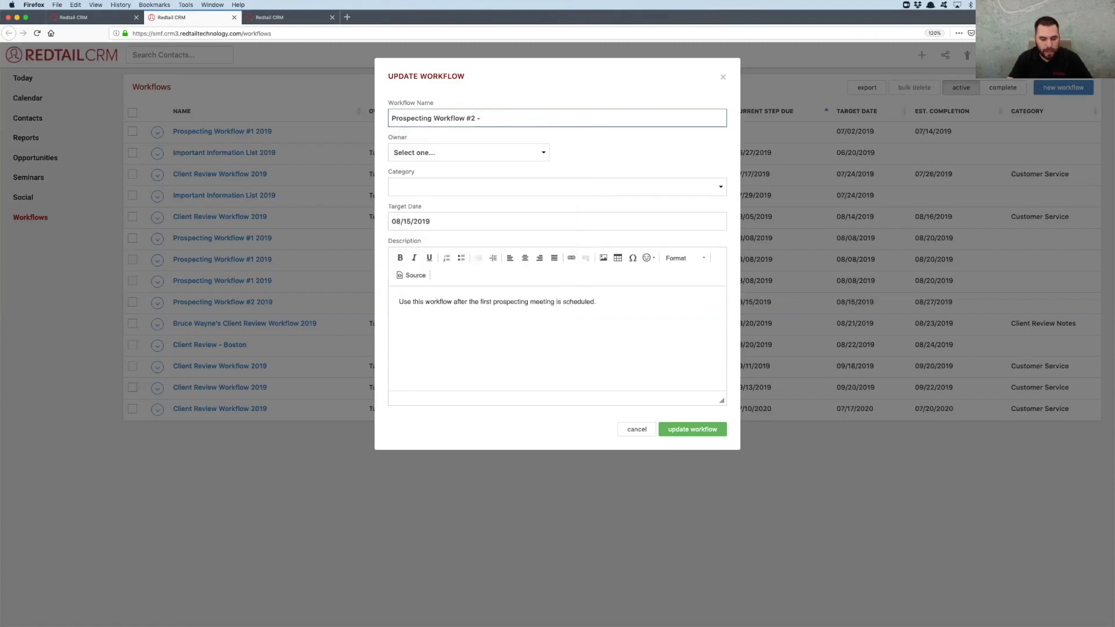
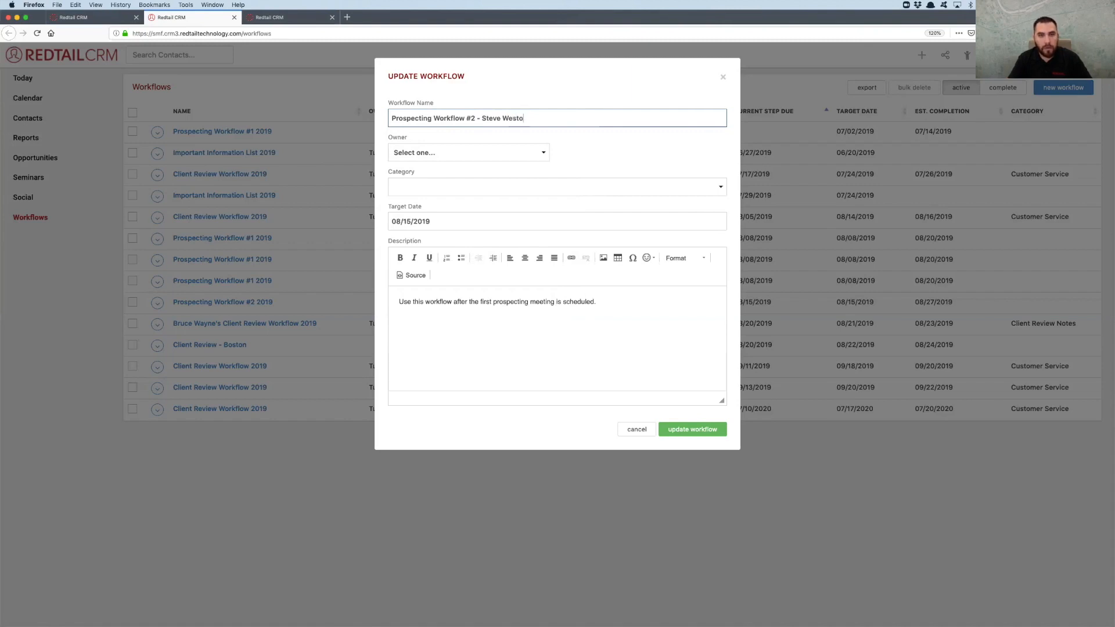
pyautogui.click(694, 429)
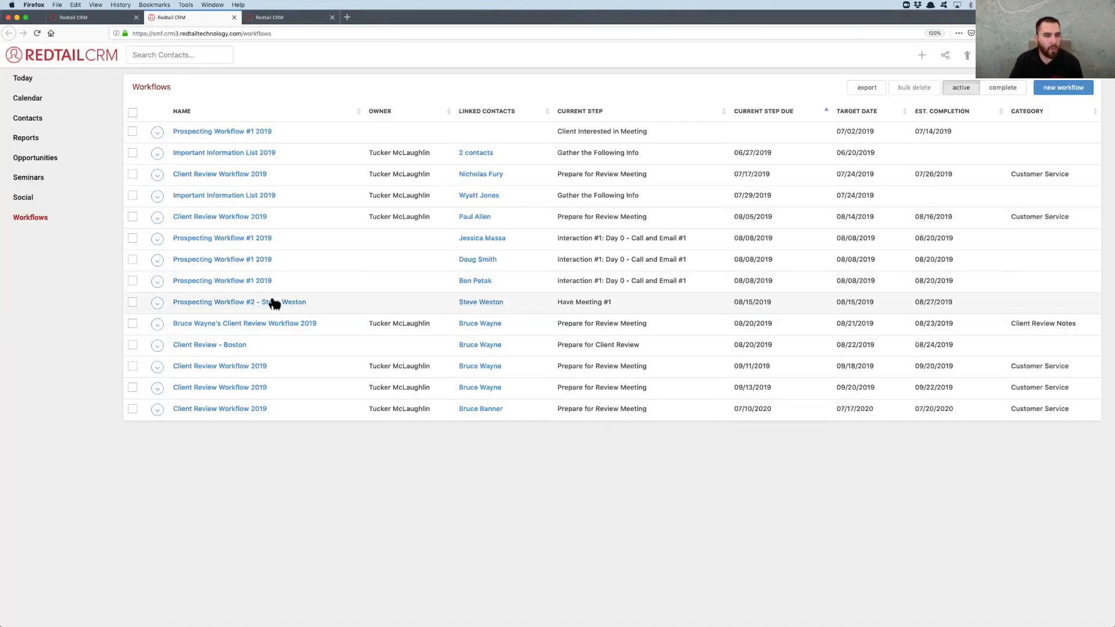
# Start a new opportunity from the opportunities list and enter the contact's full name as its name
pyautogui.click(37, 159)
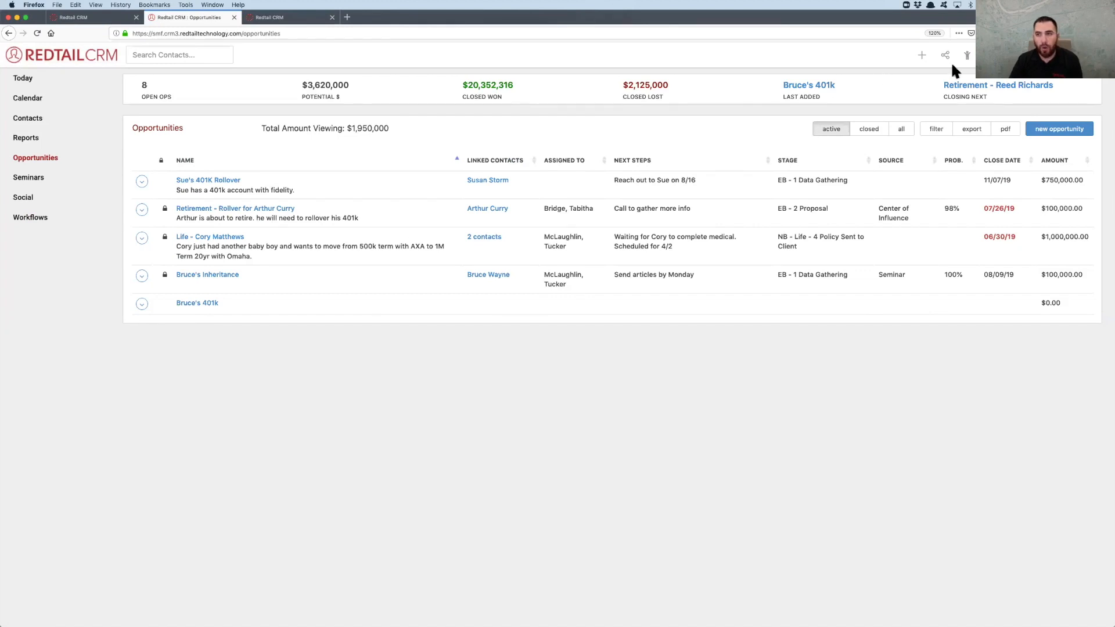
pyautogui.click(1045, 129)
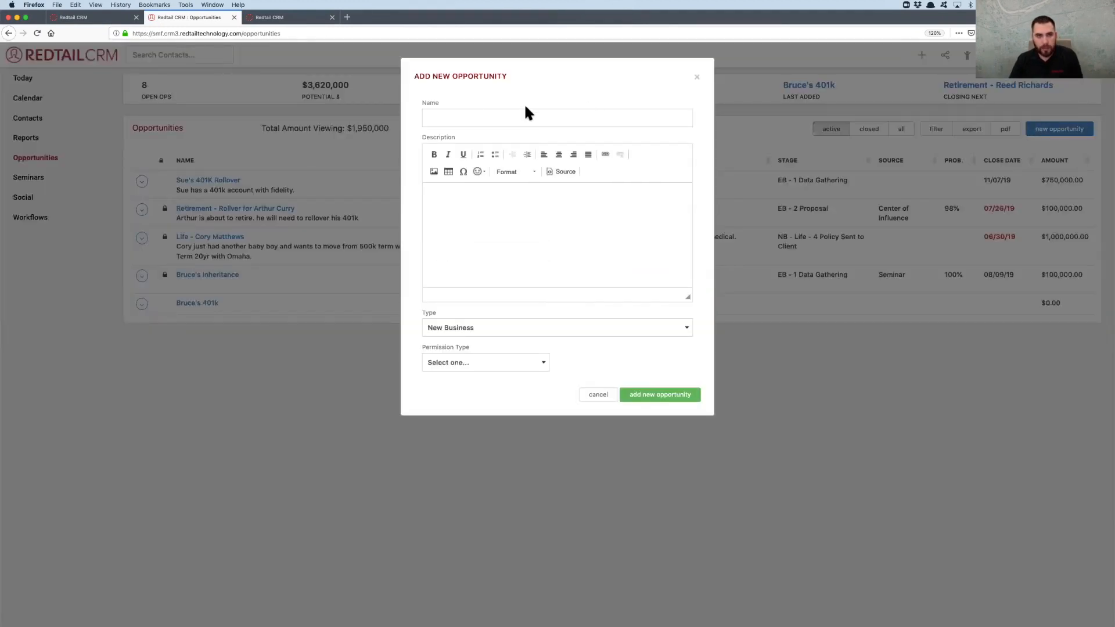
pyautogui.click(468, 116)
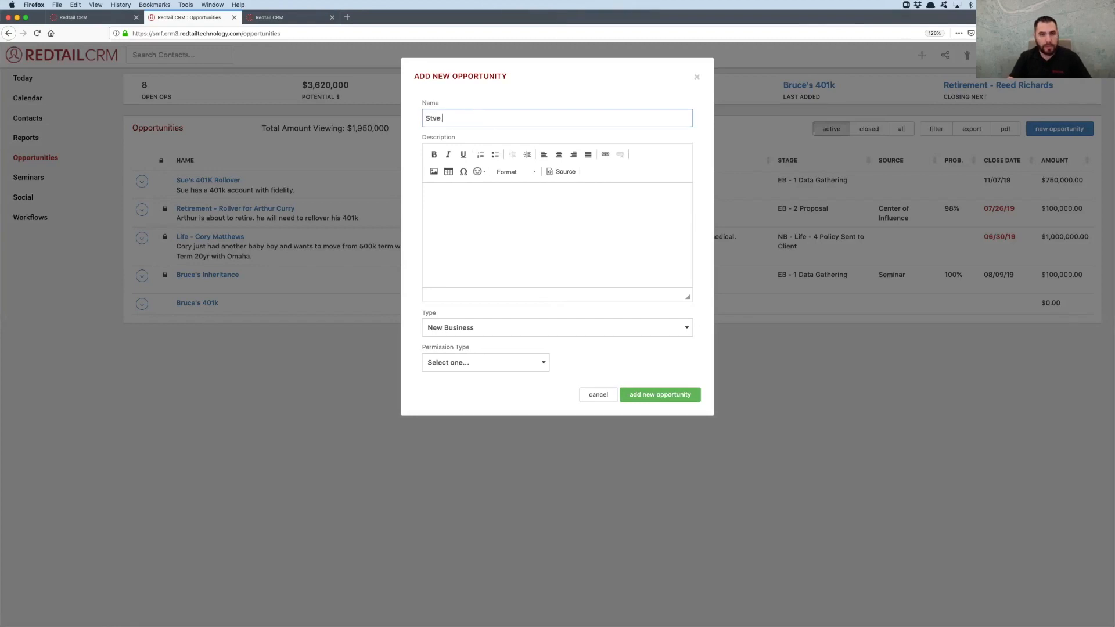
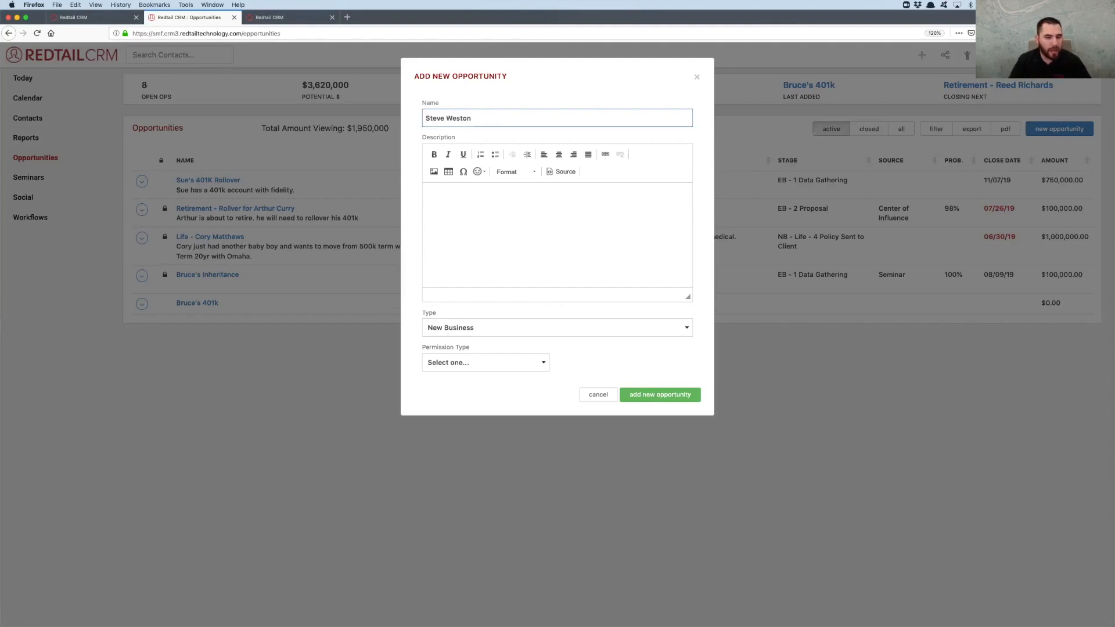
pyautogui.write('ife')
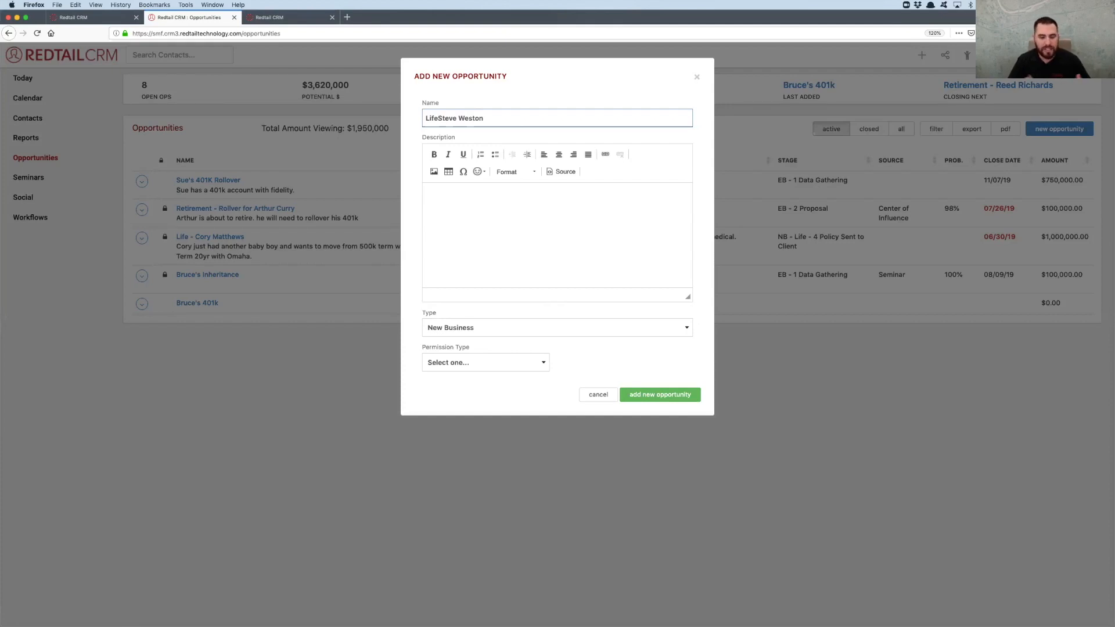
pyautogui.write('-')
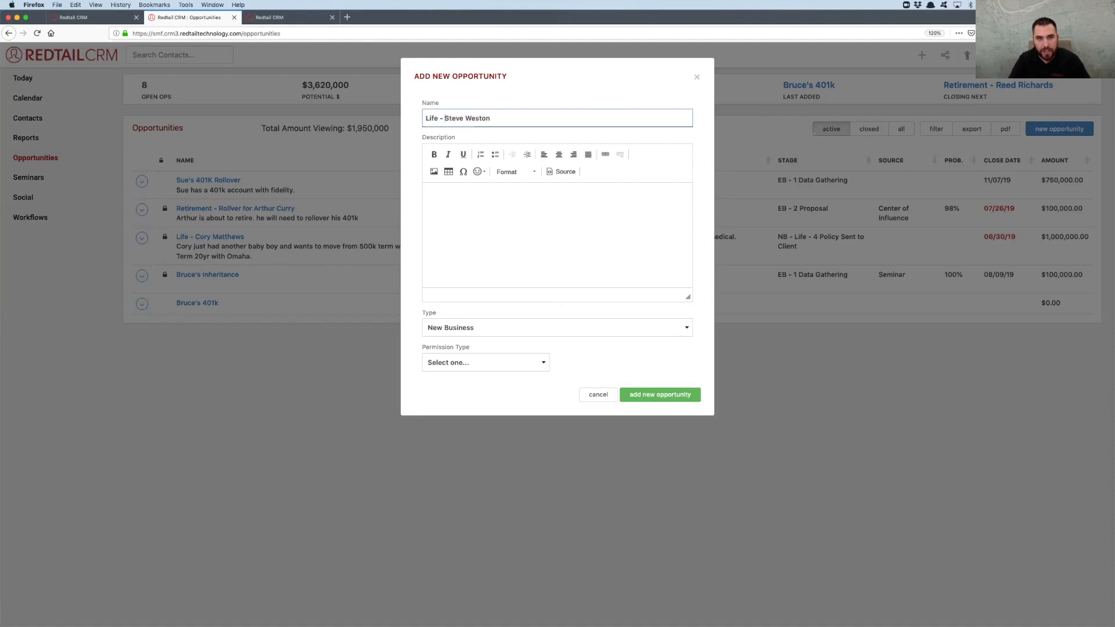
pyautogui.press('BackSpace')
pyautogui.press('BackSpace')
pyautogui.press('BackSpace')
pyautogui.press('BackSpace')
pyautogui.press('BackSpace')
pyautogui.press('BackSpace')
pyautogui.press('BackSpace')
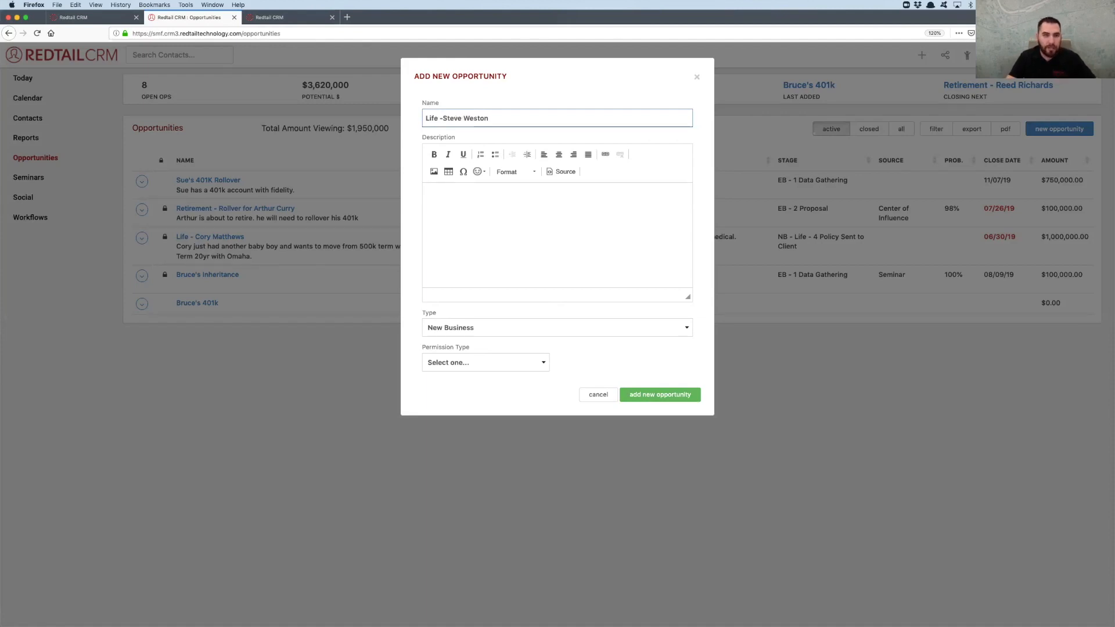
# Prefix the new opportunity's name with "Investment - " ahead of the contact's full name
pyautogui.write('Ine')
pyautogui.press('BackSpace')
pyautogui.write('vestment ')
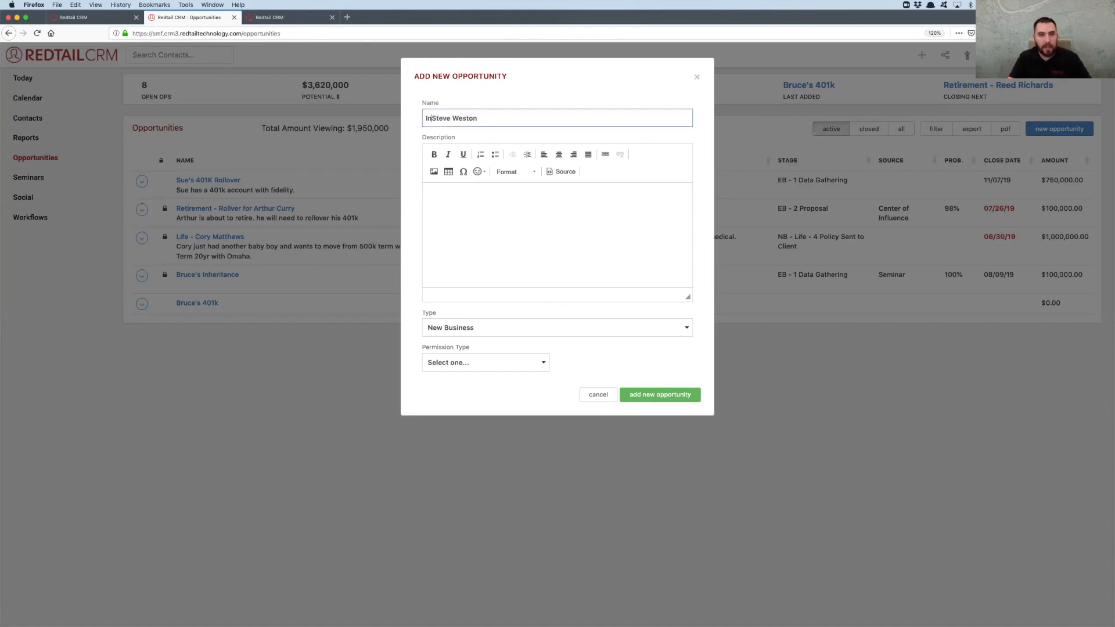
pyautogui.write(' -')
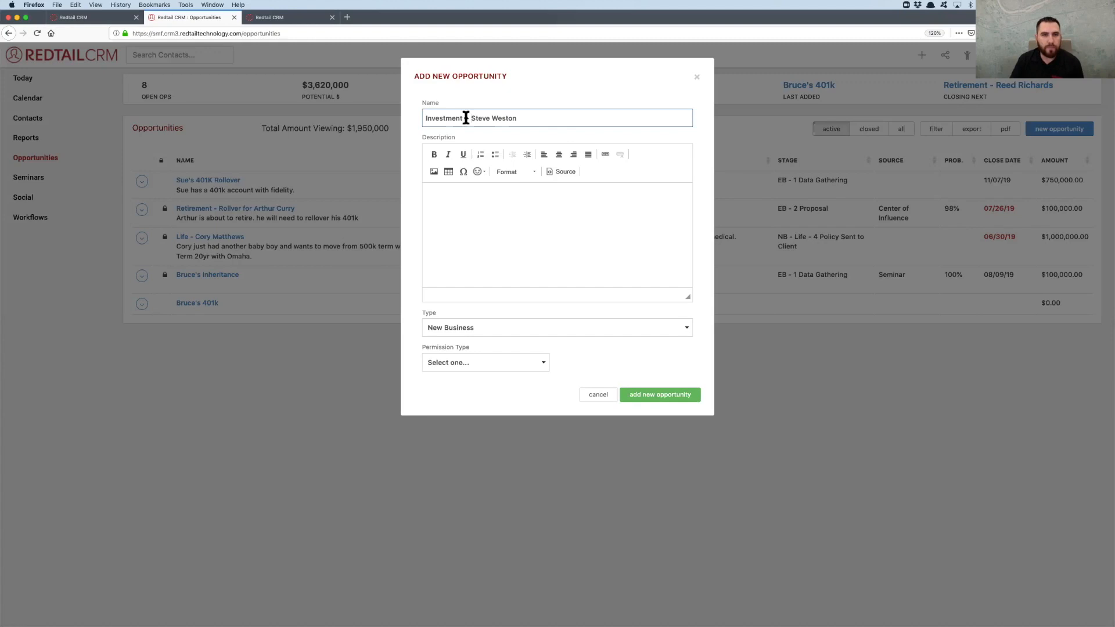
pyautogui.press('BackSpace')
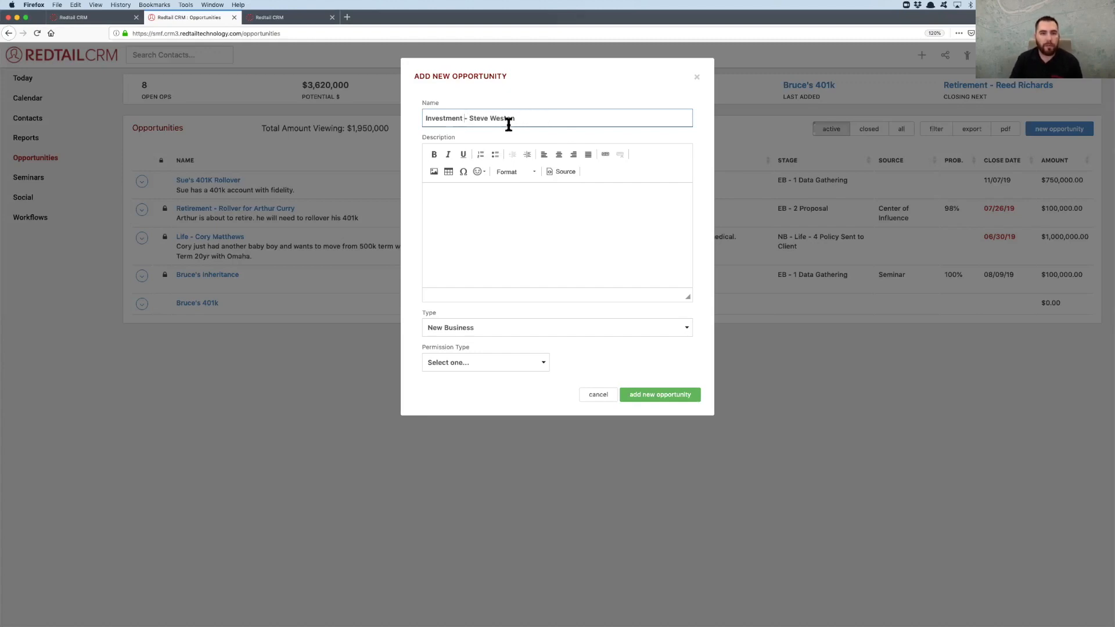
# Write in the opportunity description that the contact has account everywhere and wants to bring them all over to us!
pyautogui.click(512, 229)
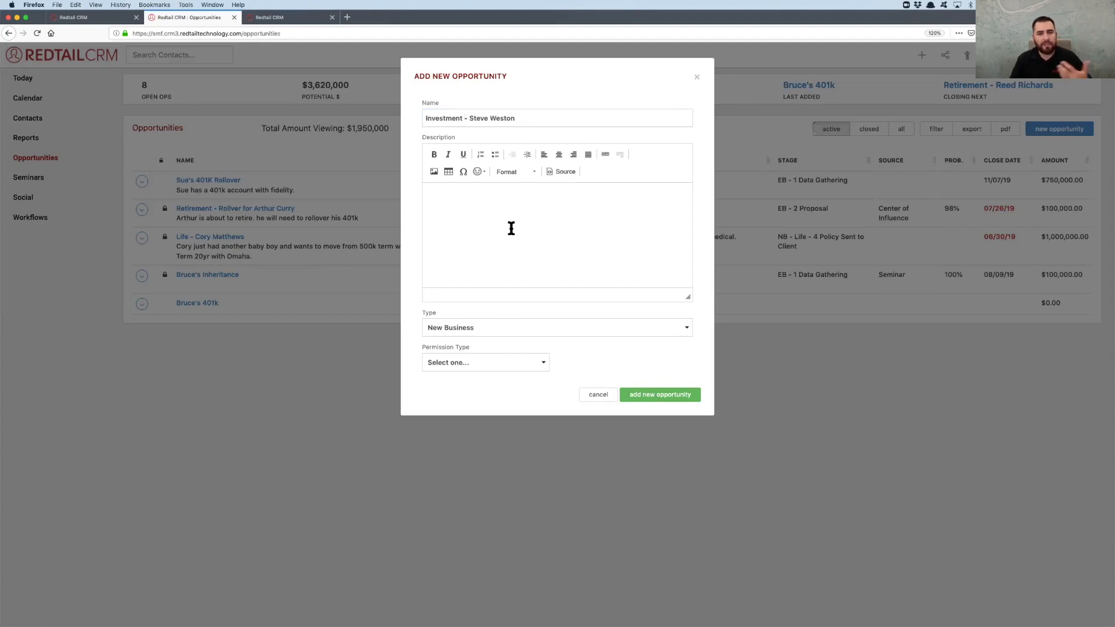
pyautogui.write('Stve bh')
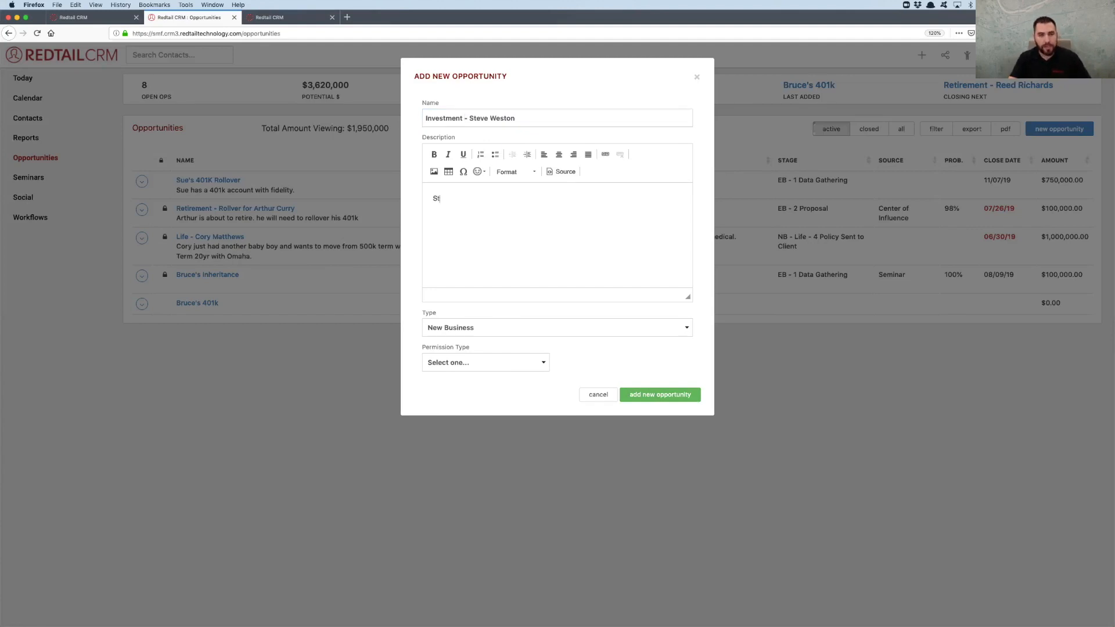
pyautogui.press('BackSpace')
pyautogui.press('BackSpace')
pyautogui.press('BackSpace')
pyautogui.press('BackSpace')
pyautogui.press('BackSpace')
pyautogui.write('eve has account everywhe')
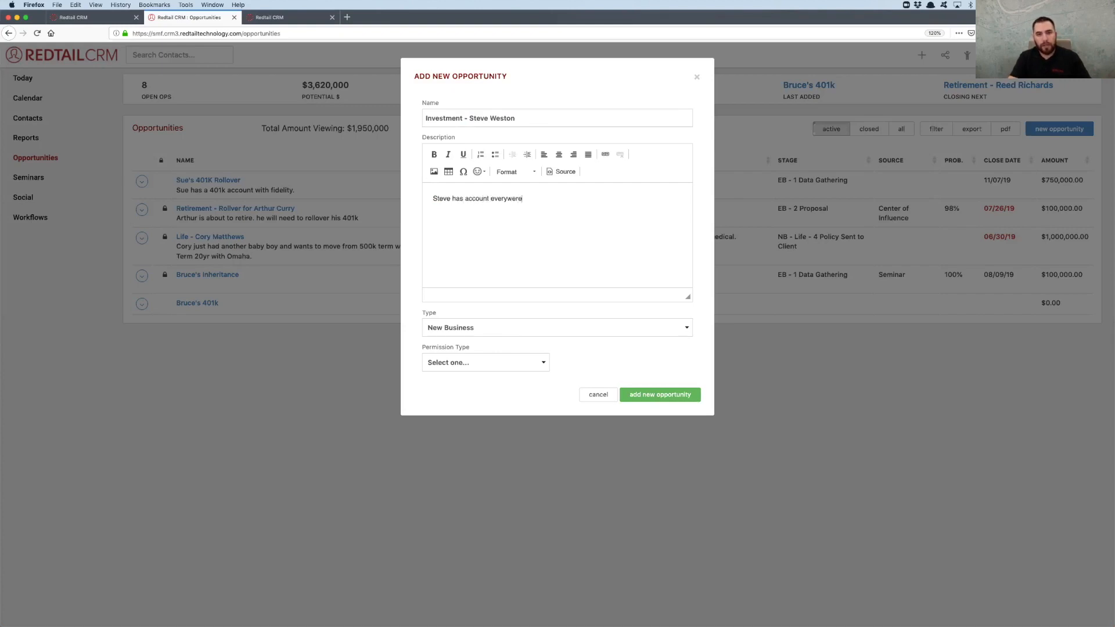
pyautogui.write('re want')
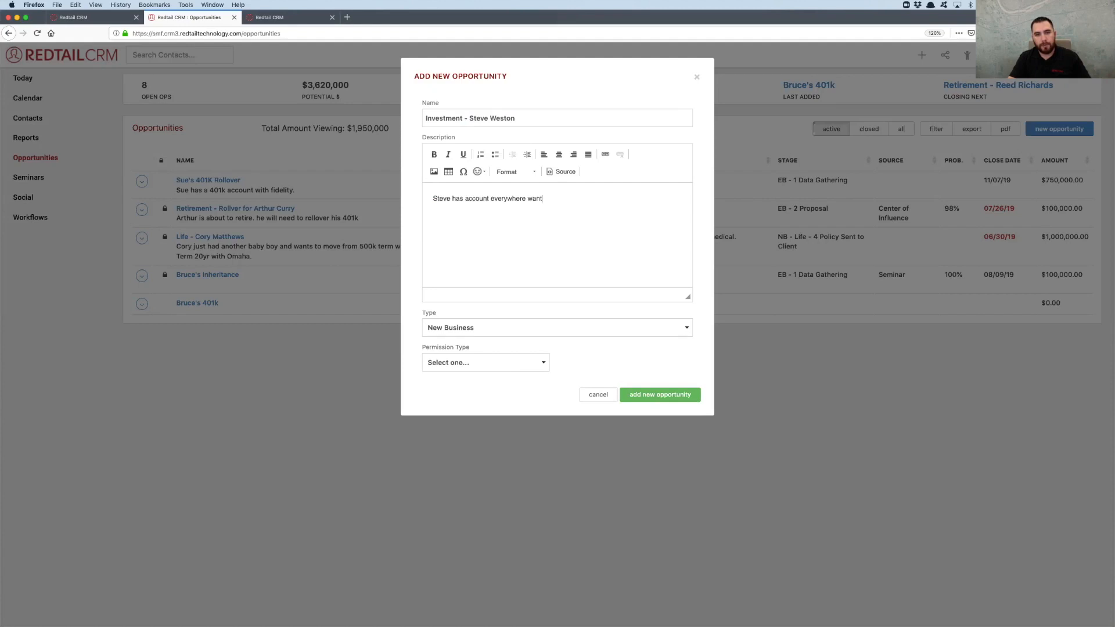
pyautogui.write('s to bring them all over to')
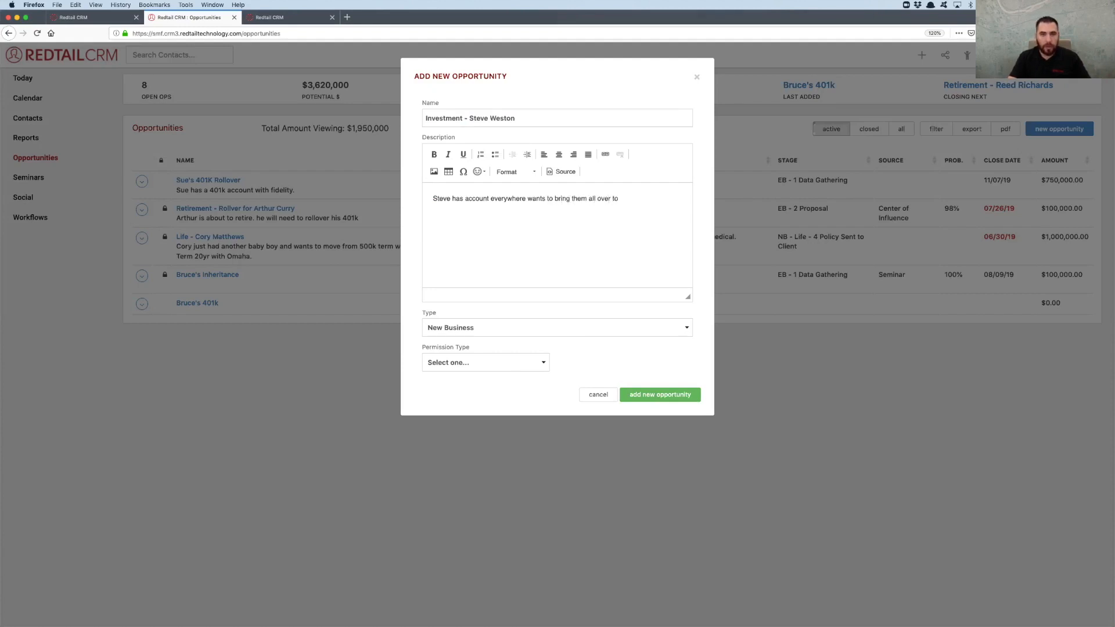
pyautogui.write(' us! He has ')
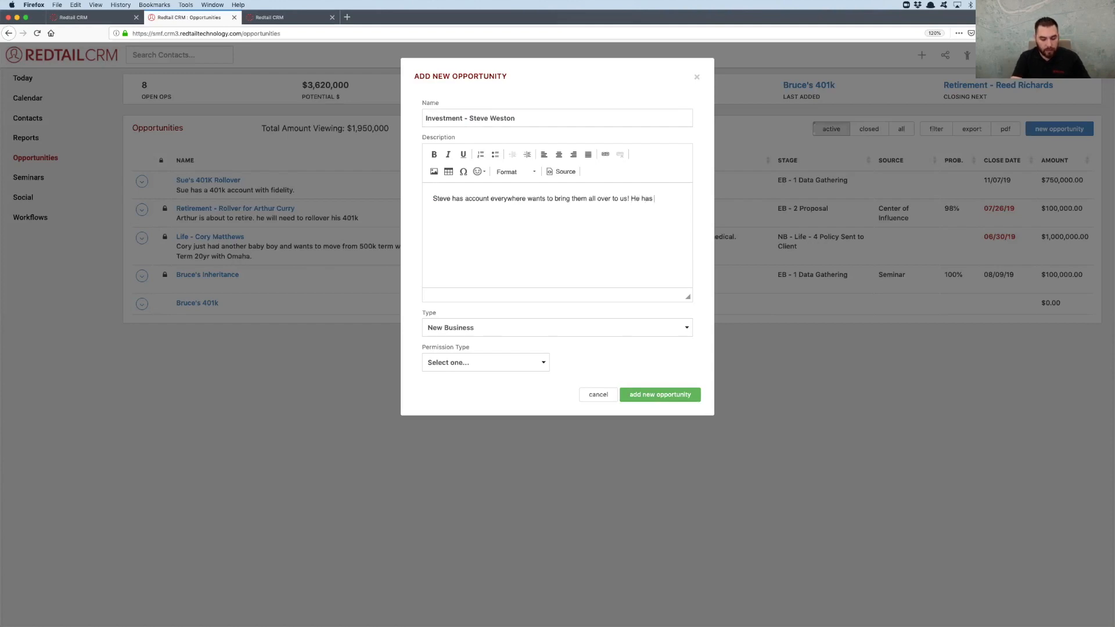
pyautogui.write('$500,')
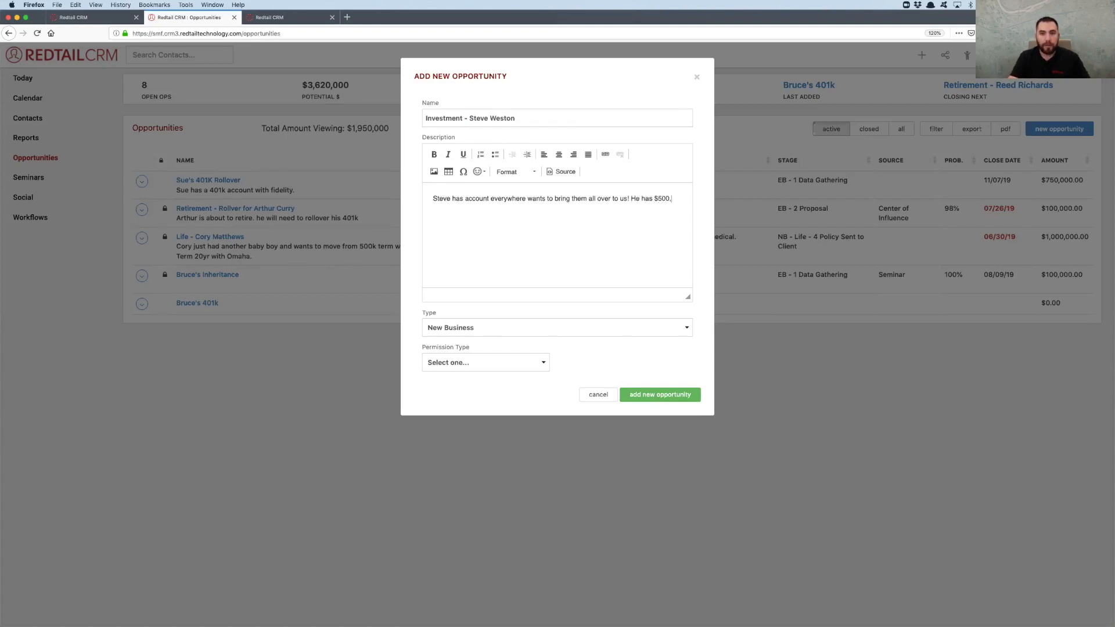
pyautogui.write('000 in accounts.')
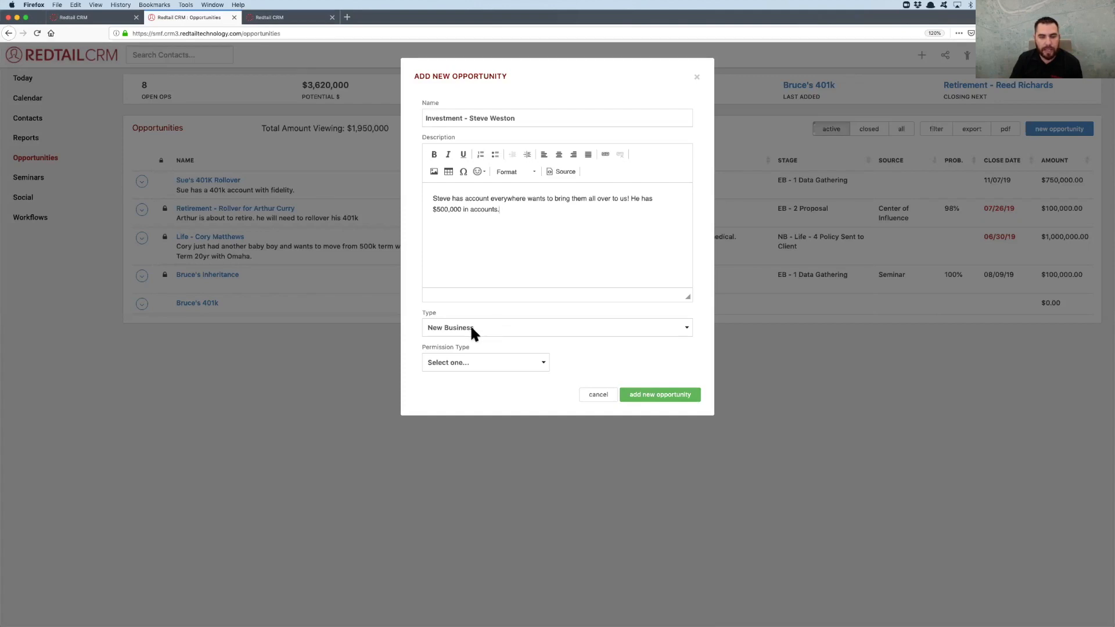
# Finish the description with the amount "$500,000 in accounts." and create the opportunity as New Business
pyautogui.click(647, 396)
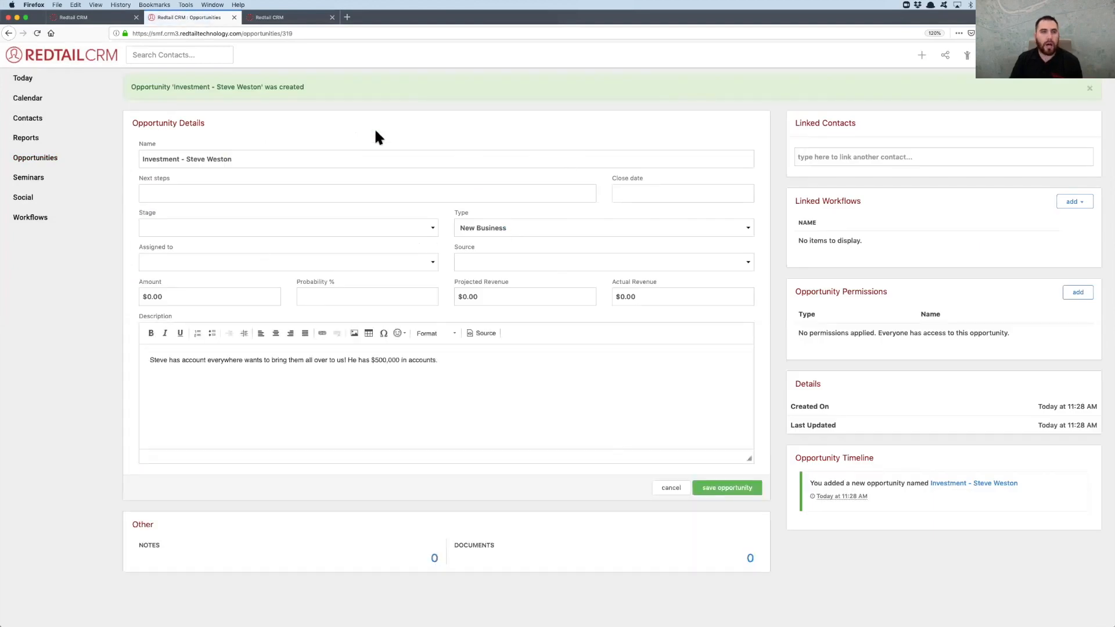
# Link the contact to the new Investment opportunity by searching for the contact's first name
pyautogui.click(849, 158)
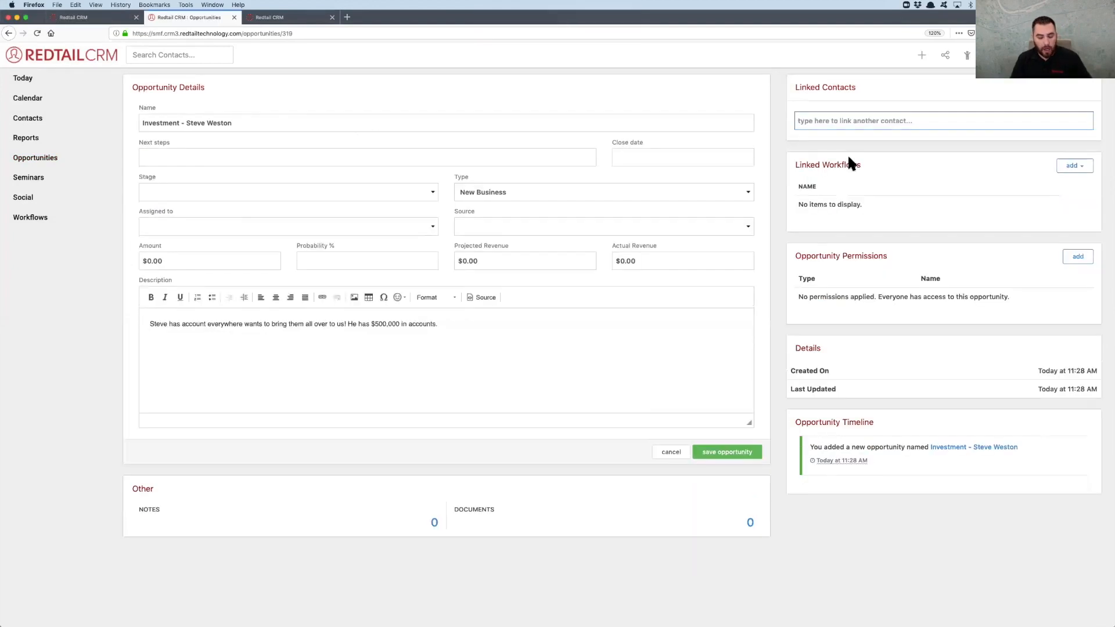
pyautogui.write('Steve')
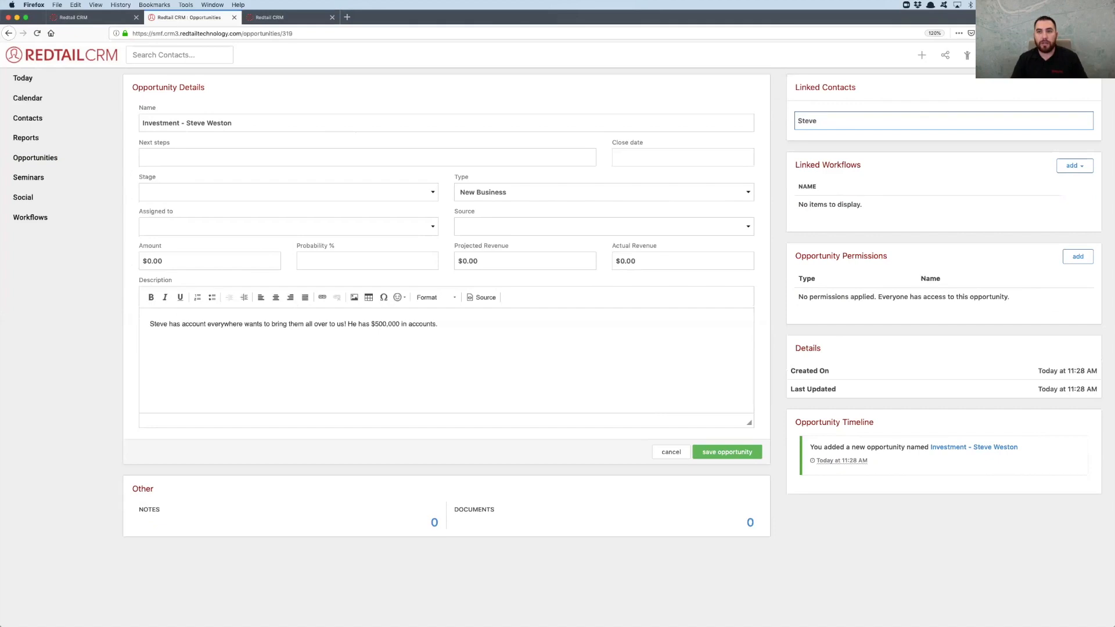
pyautogui.click(861, 219)
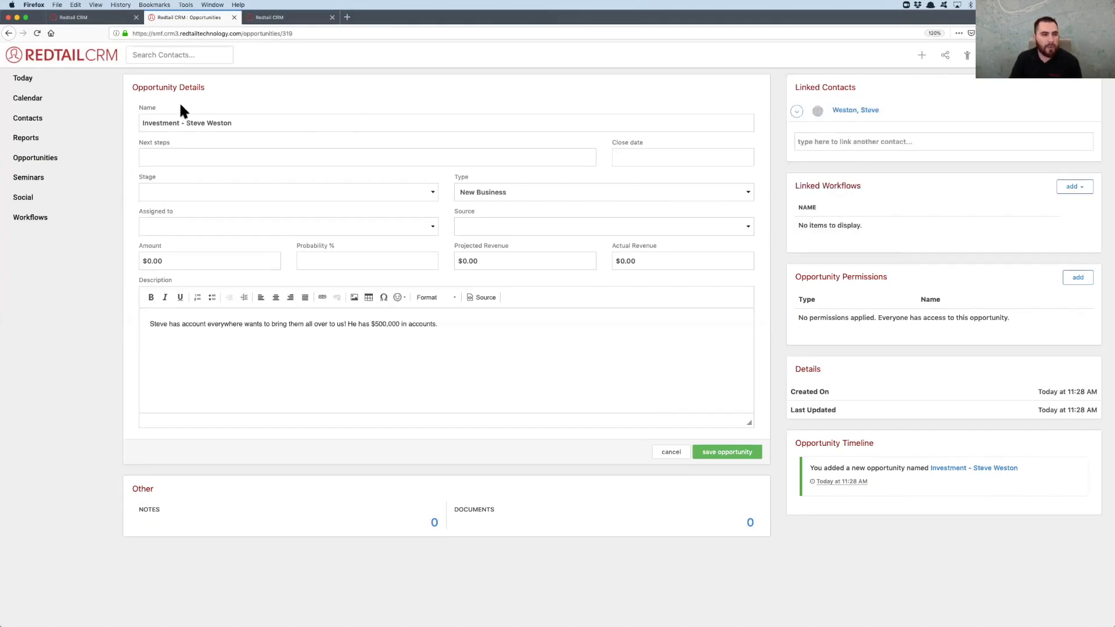
# Review the stage options available for the Investment opportunity without choosing one
pyautogui.click(198, 153)
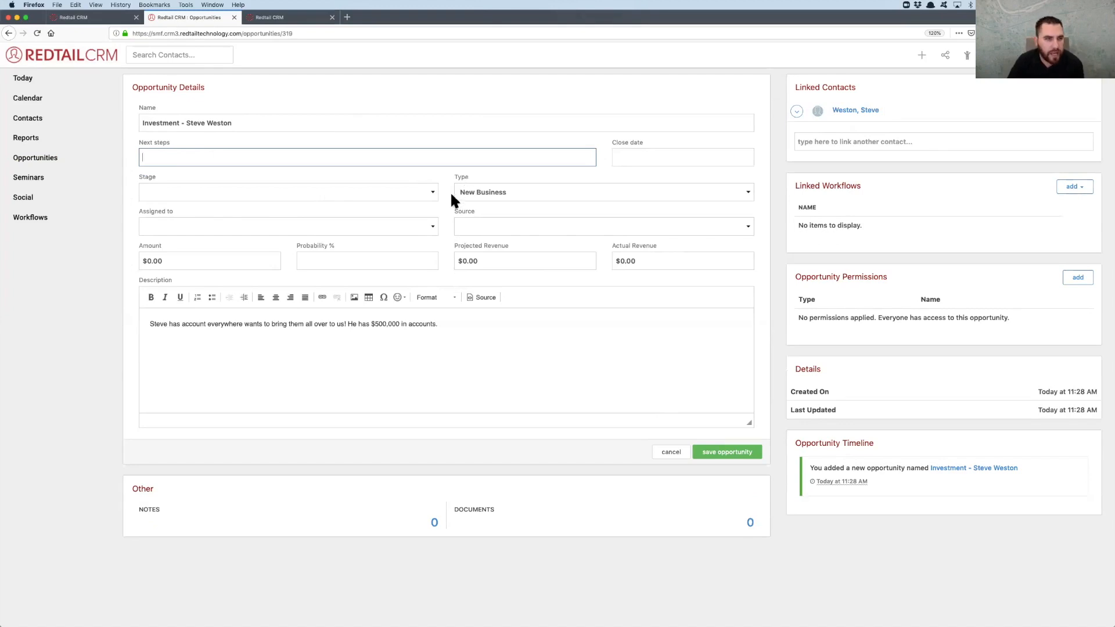
pyautogui.click(422, 195)
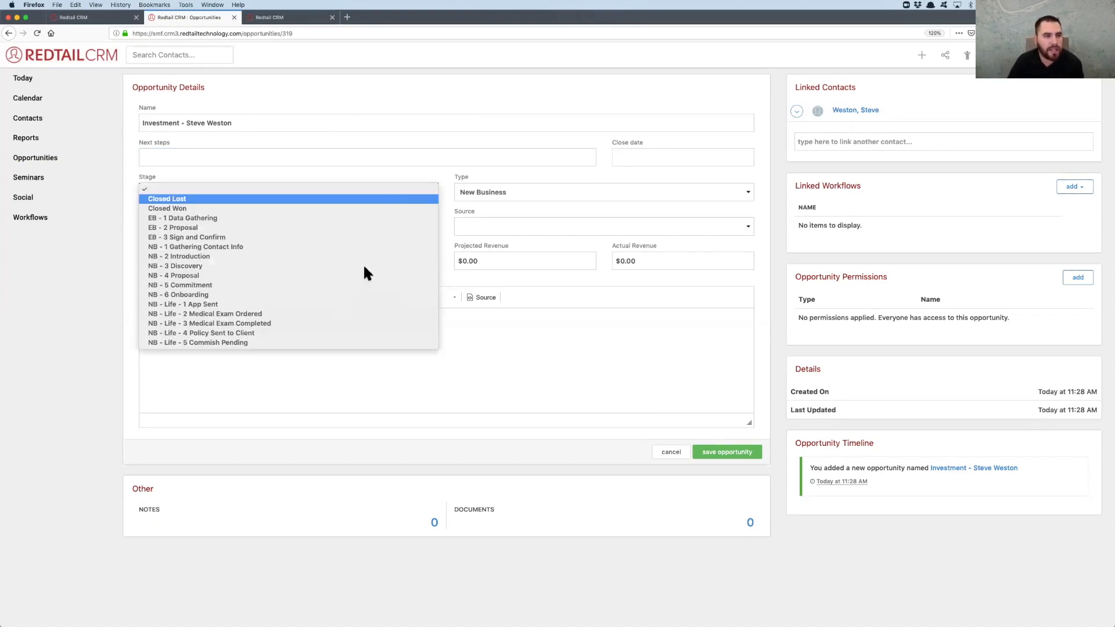
pyautogui.click(446, 180)
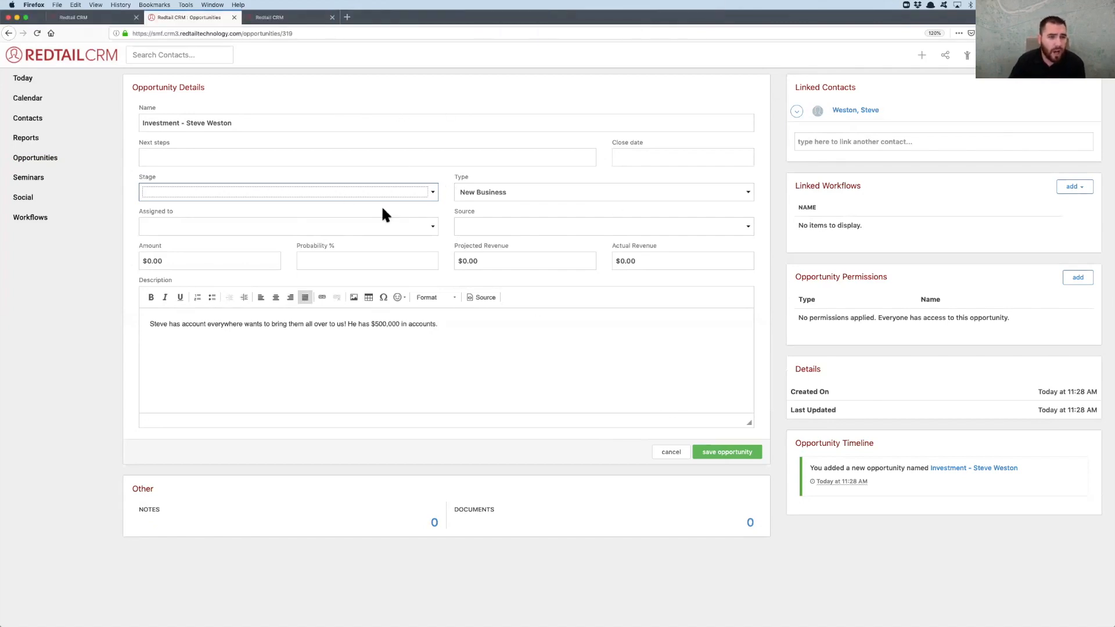
pyautogui.click(445, 239)
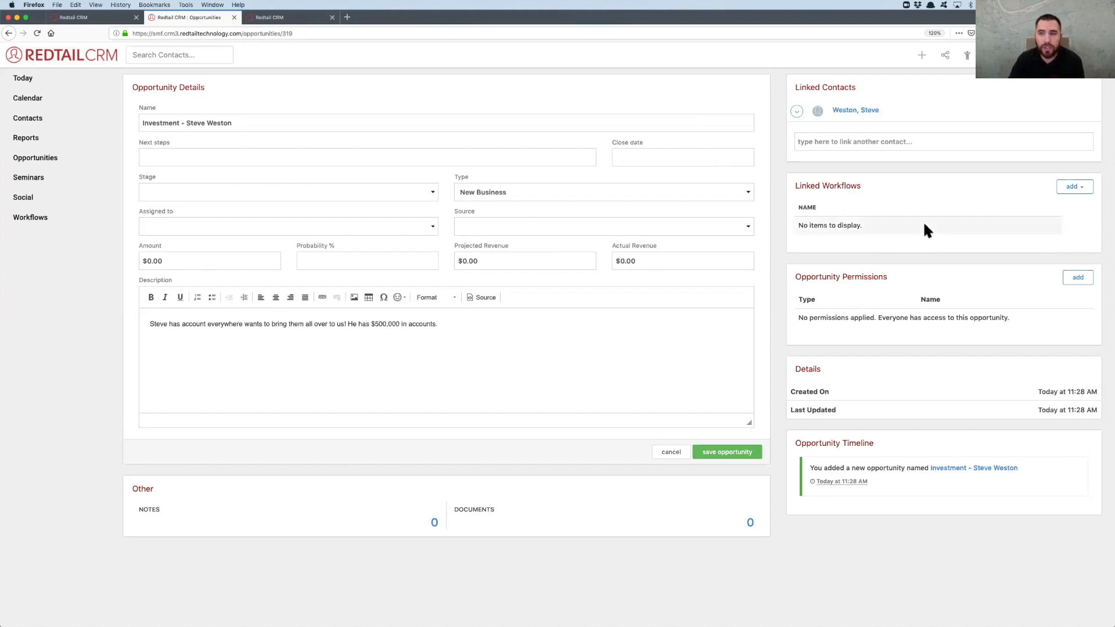
# Try to link the contact's existing Prospecting Workflow #2 to the Investment opportunity
pyautogui.click(1075, 190)
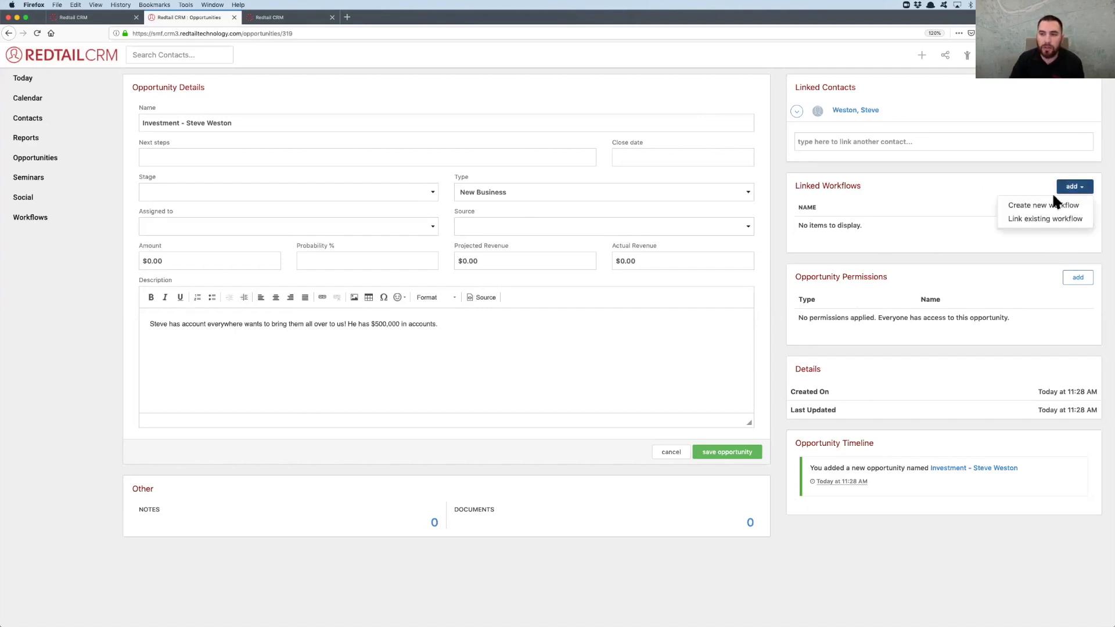
pyautogui.click(1035, 219)
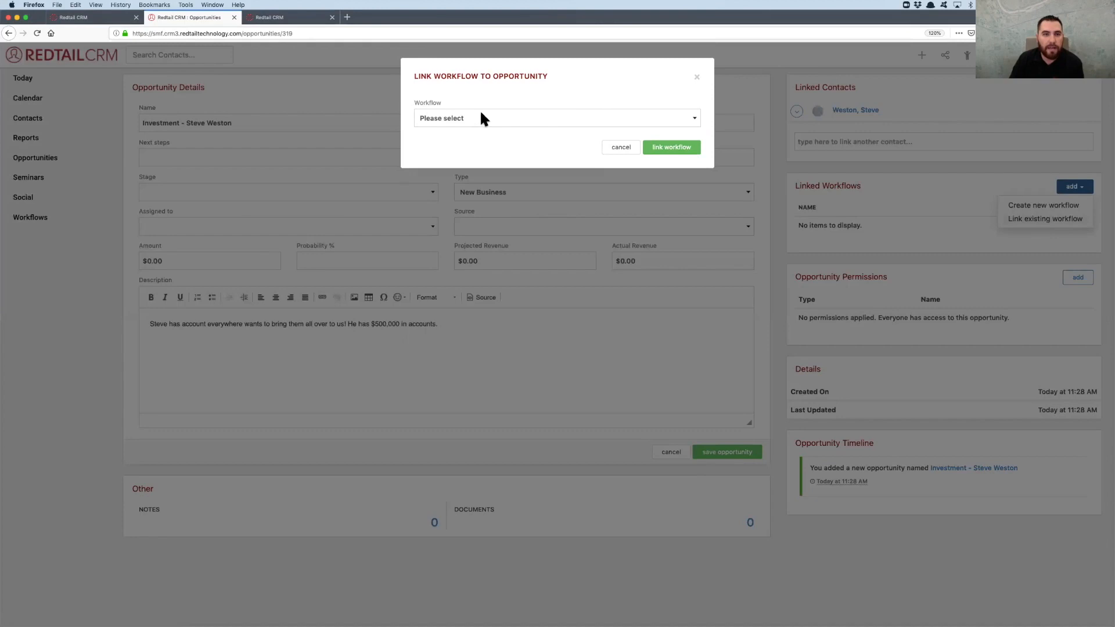
pyautogui.click(480, 116)
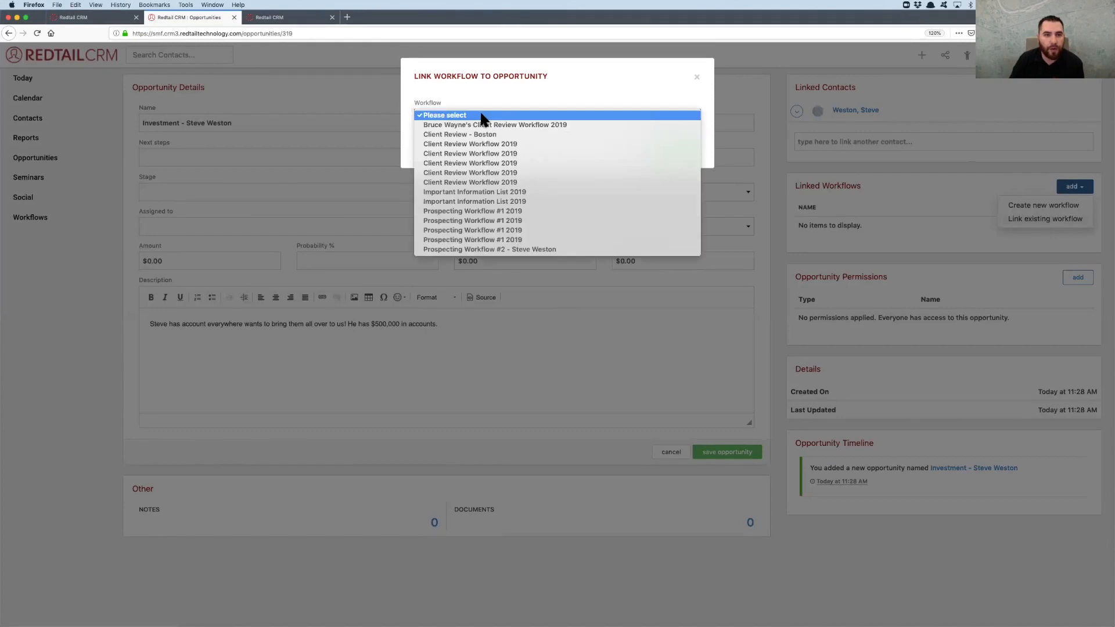
pyautogui.click(468, 250)
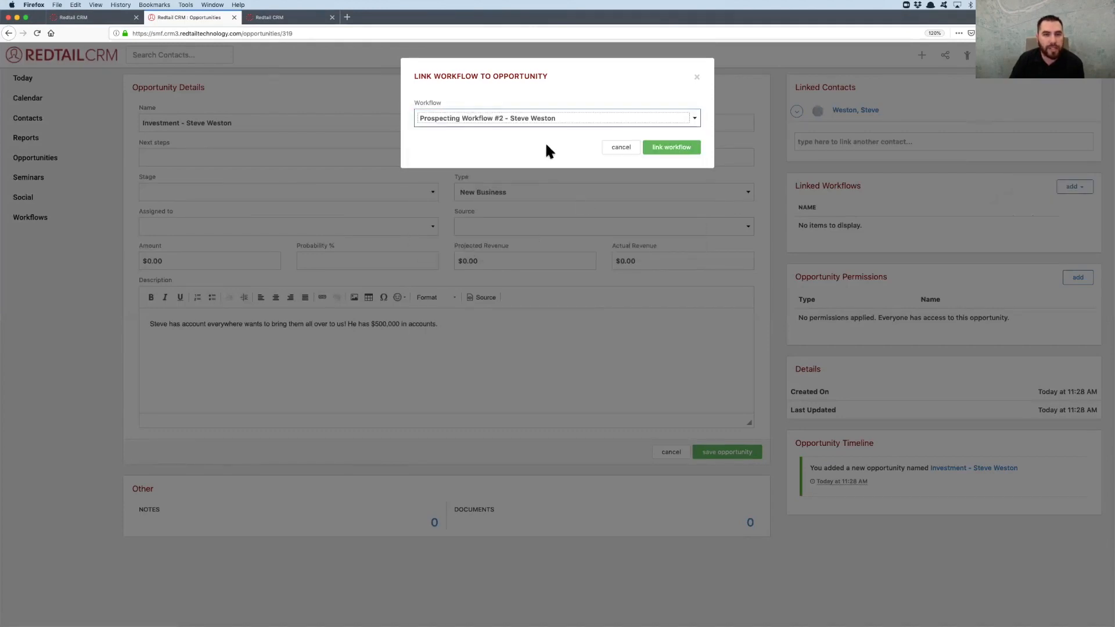
pyautogui.click(683, 149)
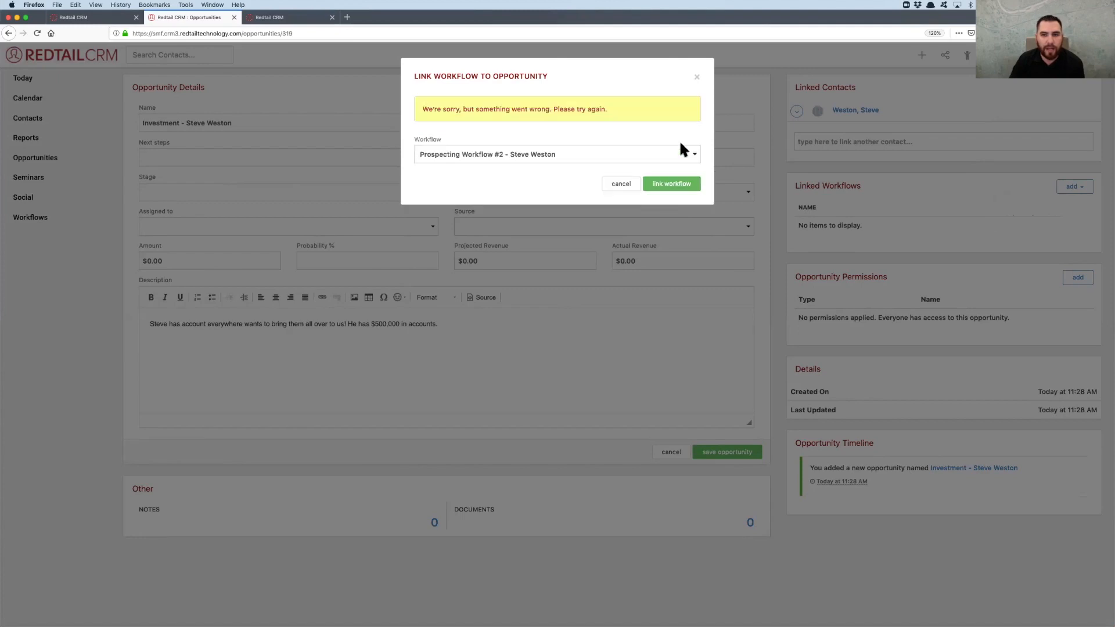
pyautogui.click(676, 186)
pyautogui.click(697, 77)
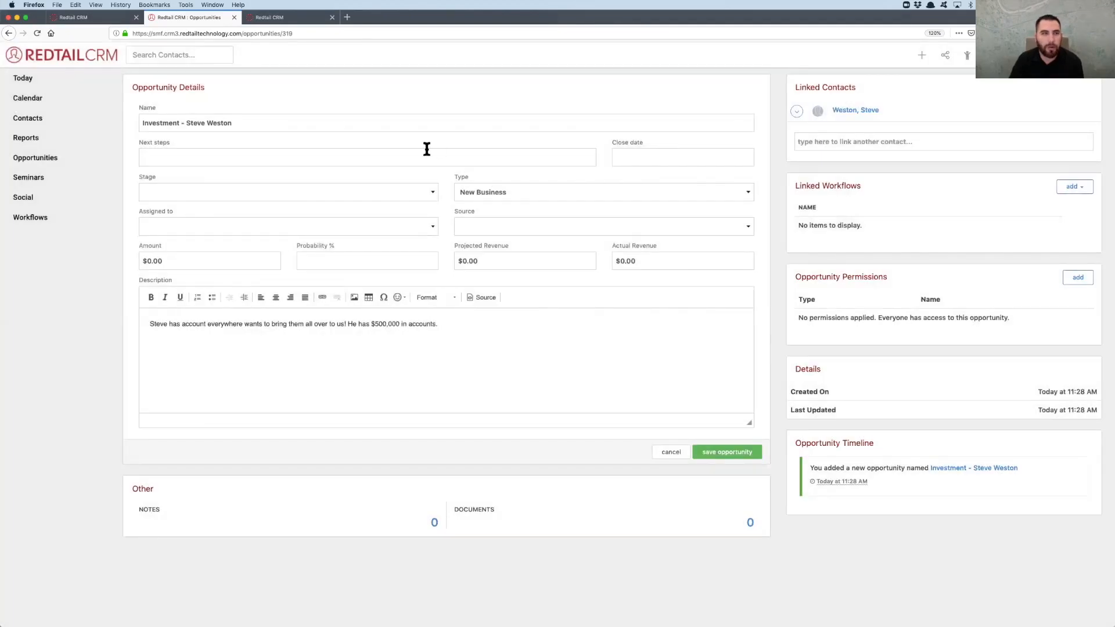
# Open the existing Life opportunity with two linked contacts, view its linked Redtail Workflow, and return to the opportunity
pyautogui.click(40, 159)
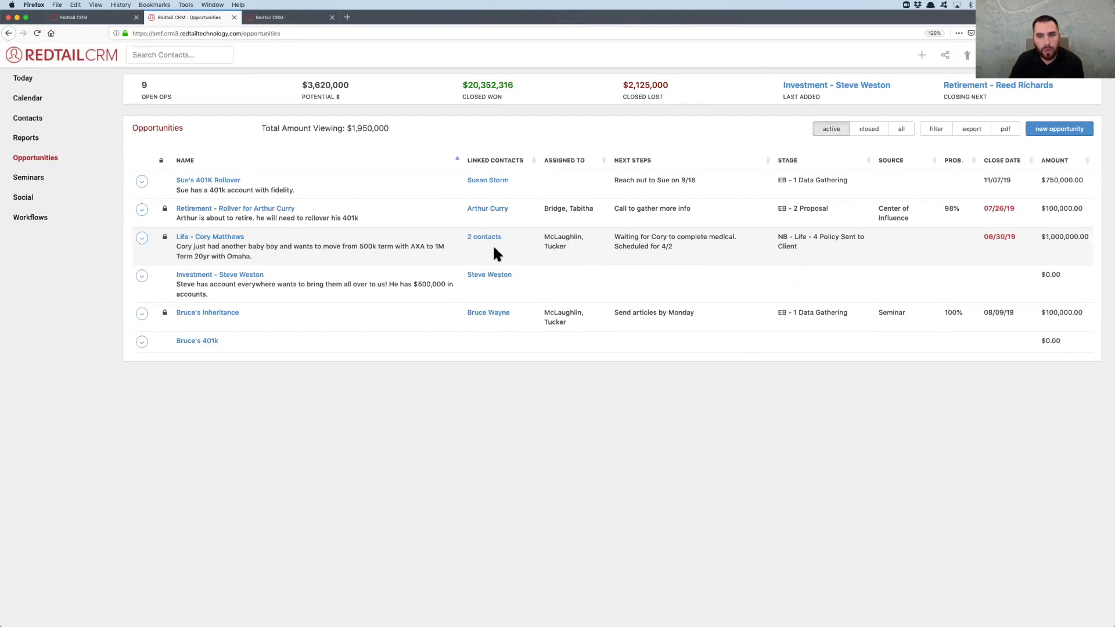
pyautogui.click(225, 237)
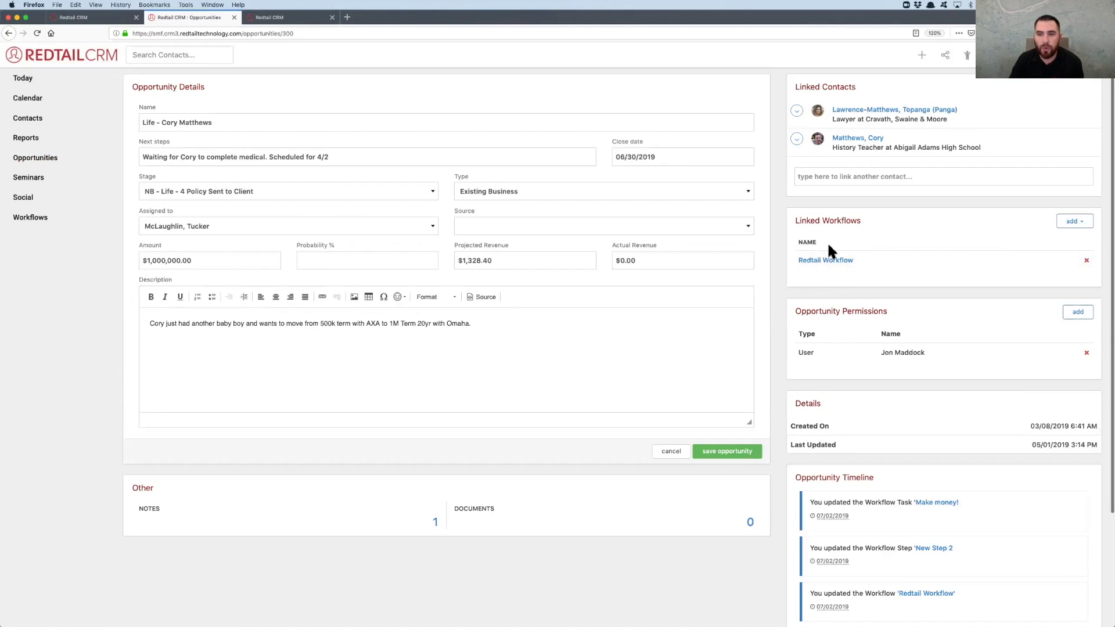
pyautogui.click(818, 262)
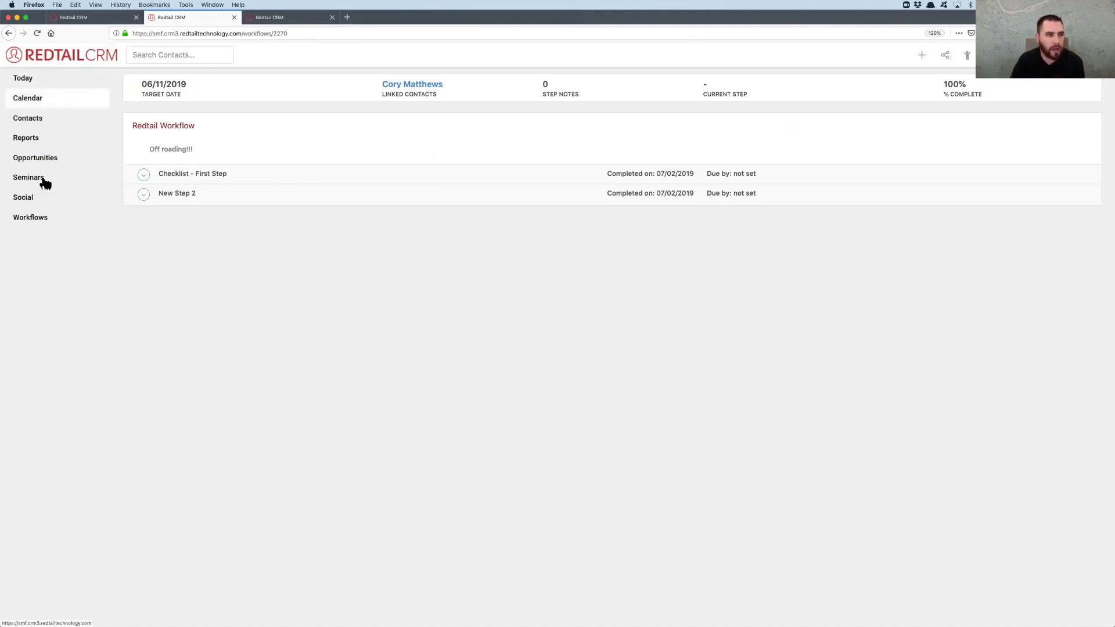
pyautogui.click(9, 33)
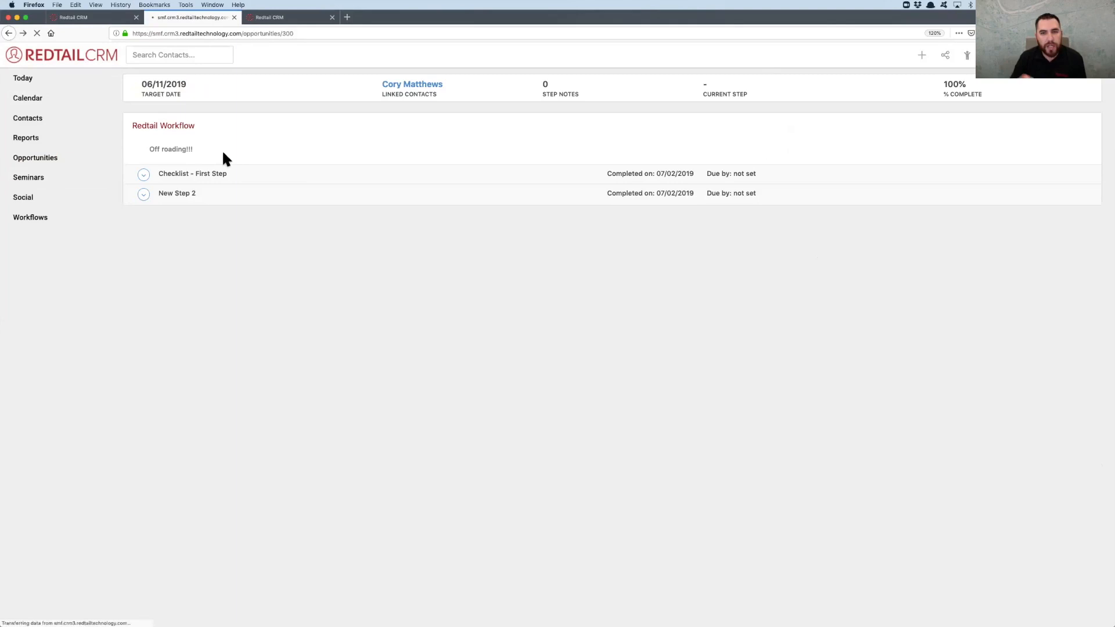
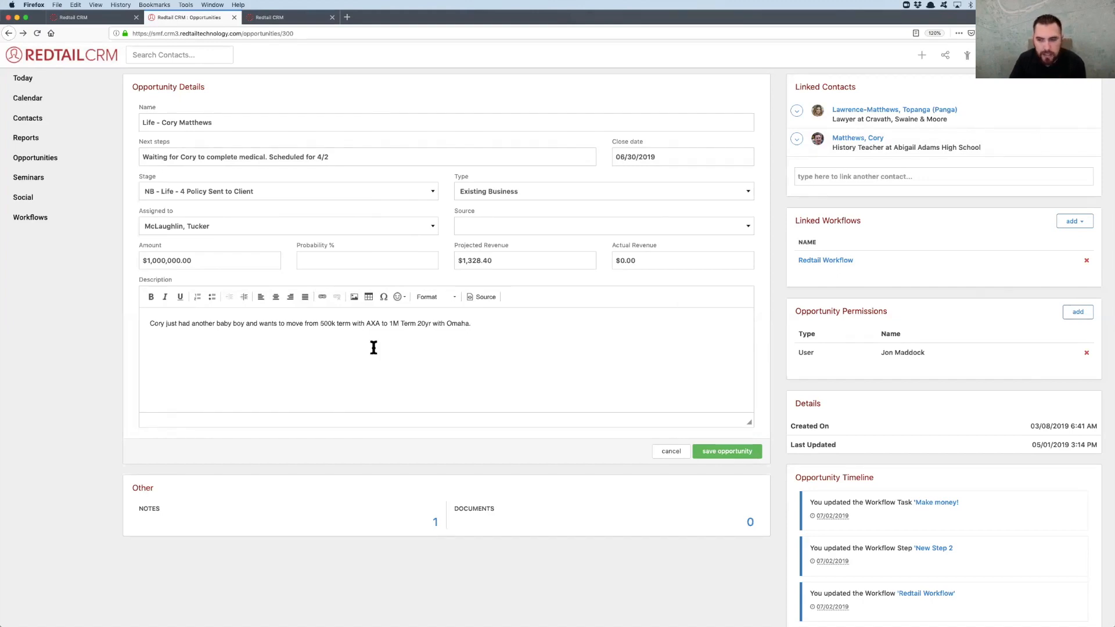
# View the Today dashboard with its workflow tasks due today and open the Opportunities overview
pyautogui.click(32, 80)
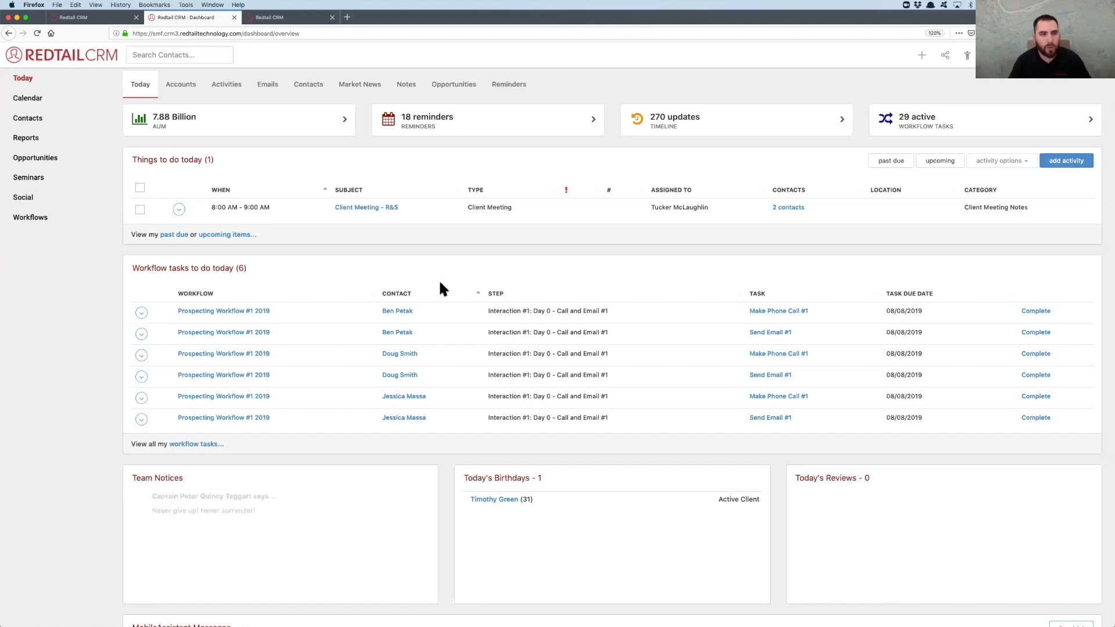
pyautogui.click(21, 160)
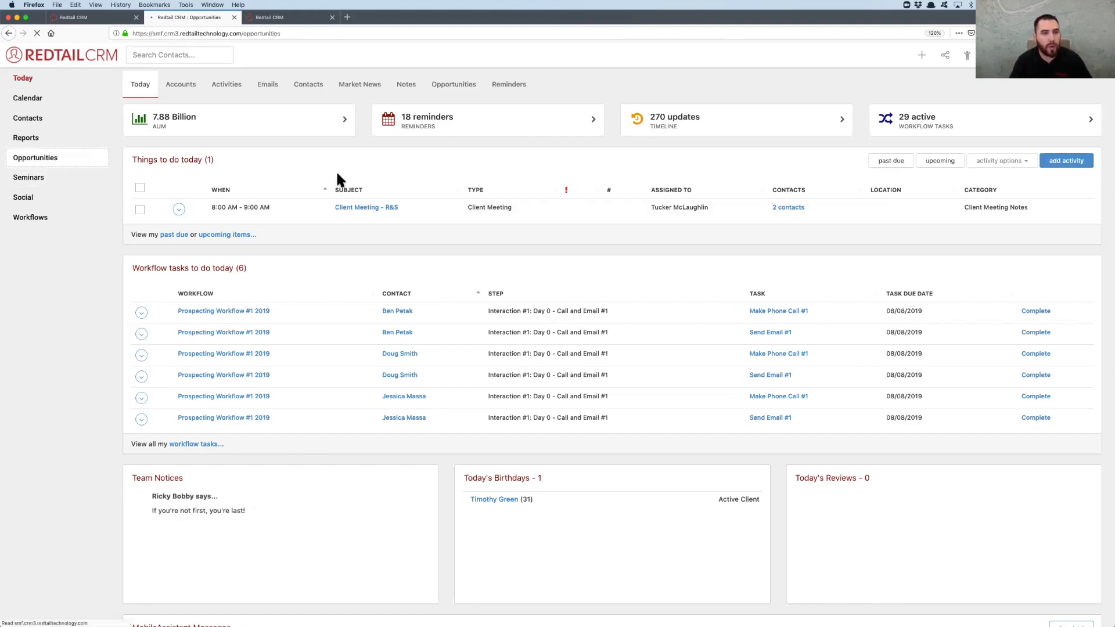